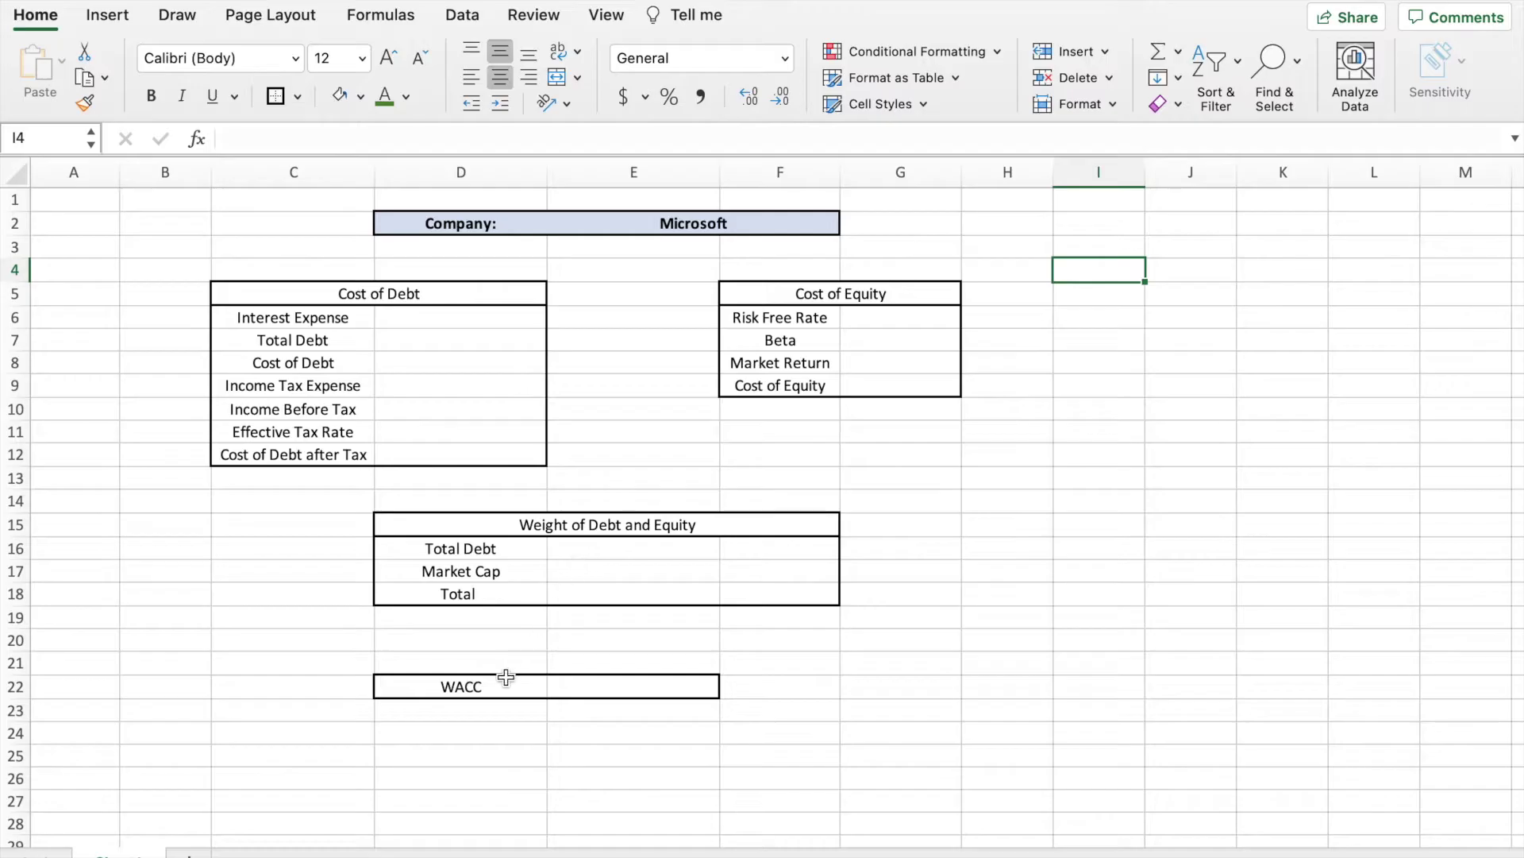
- Examine the Cost of Debt, Cost of Equity, Weight of Debt and Equity, and WACC sections of the worksheet
{"action": "left_click_drag", "start_coordinate": [389, 301], "coordinate": [388, 454]}
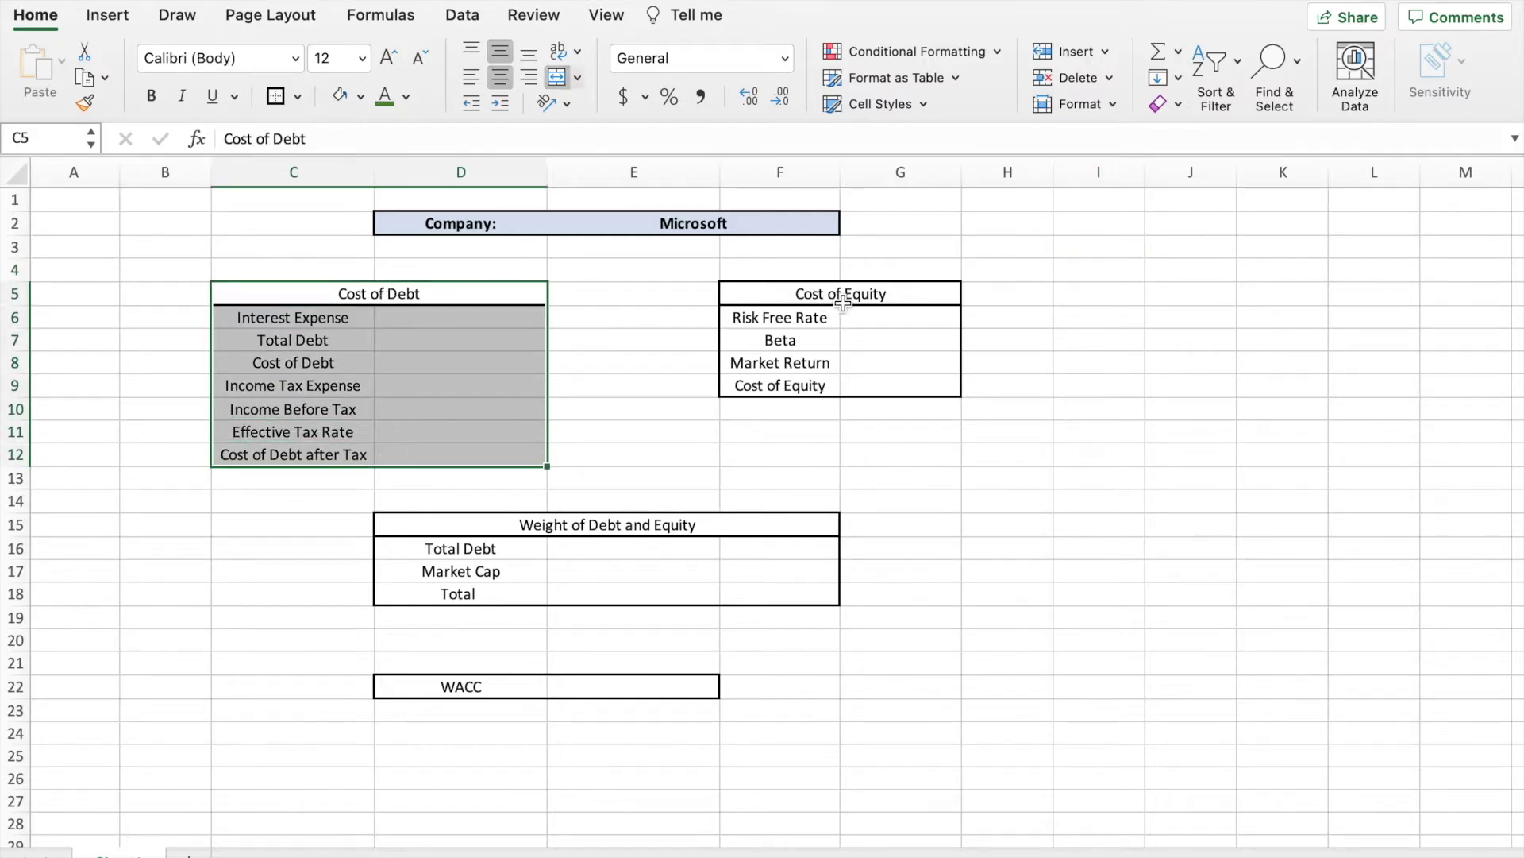
{"action": "left_click_drag", "start_coordinate": [853, 296], "coordinate": [838, 385]}
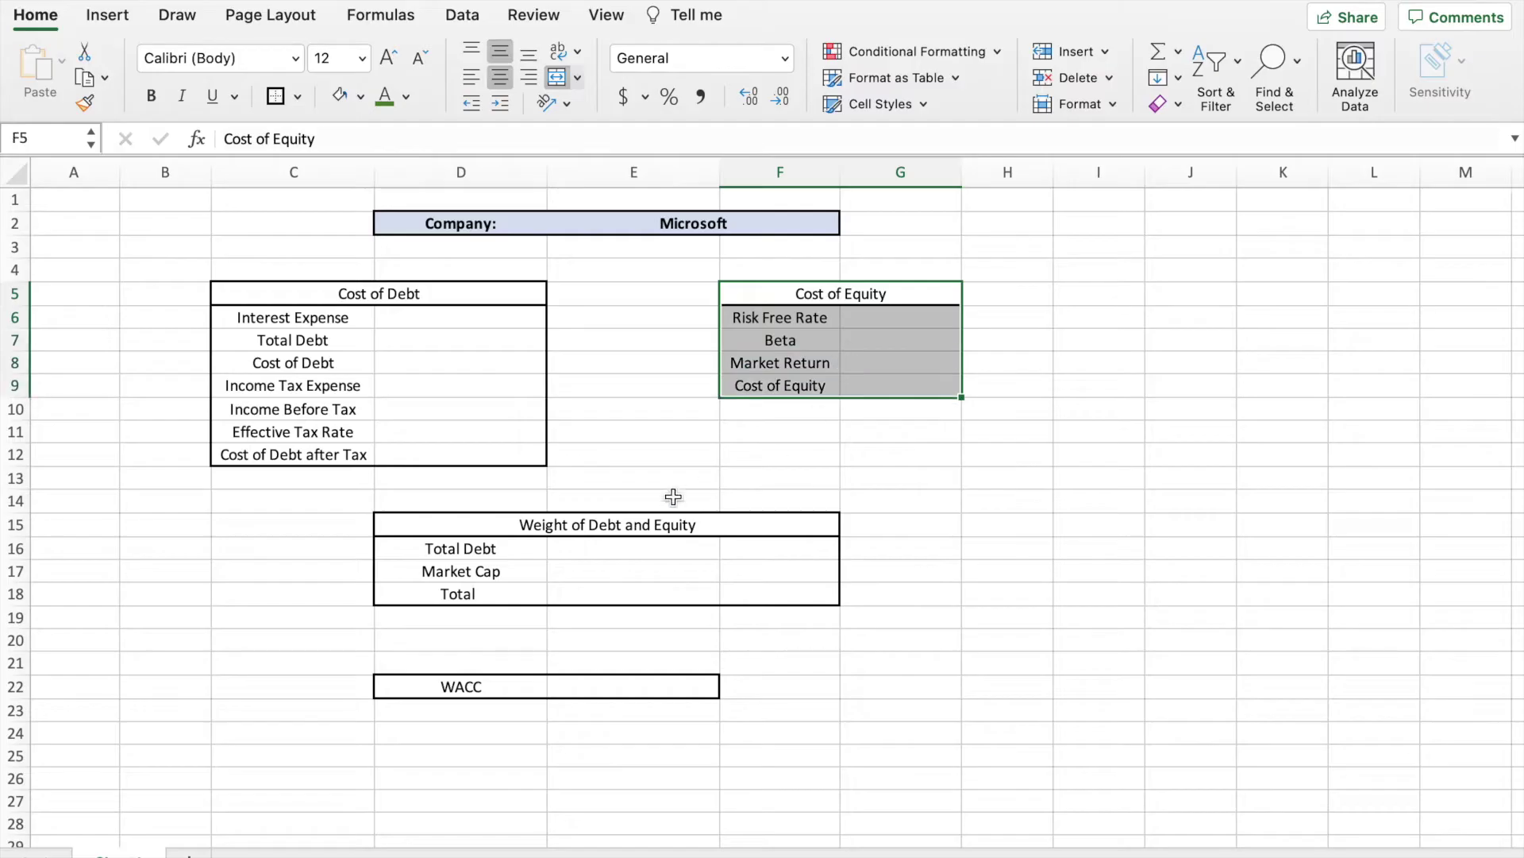
{"action": "left_click_drag", "start_coordinate": [556, 529], "coordinate": [628, 589]}
{"action": "left_click_drag", "start_coordinate": [501, 696], "coordinate": [579, 684]}
{"action": "left_click", "coordinate": [1037, 486]}
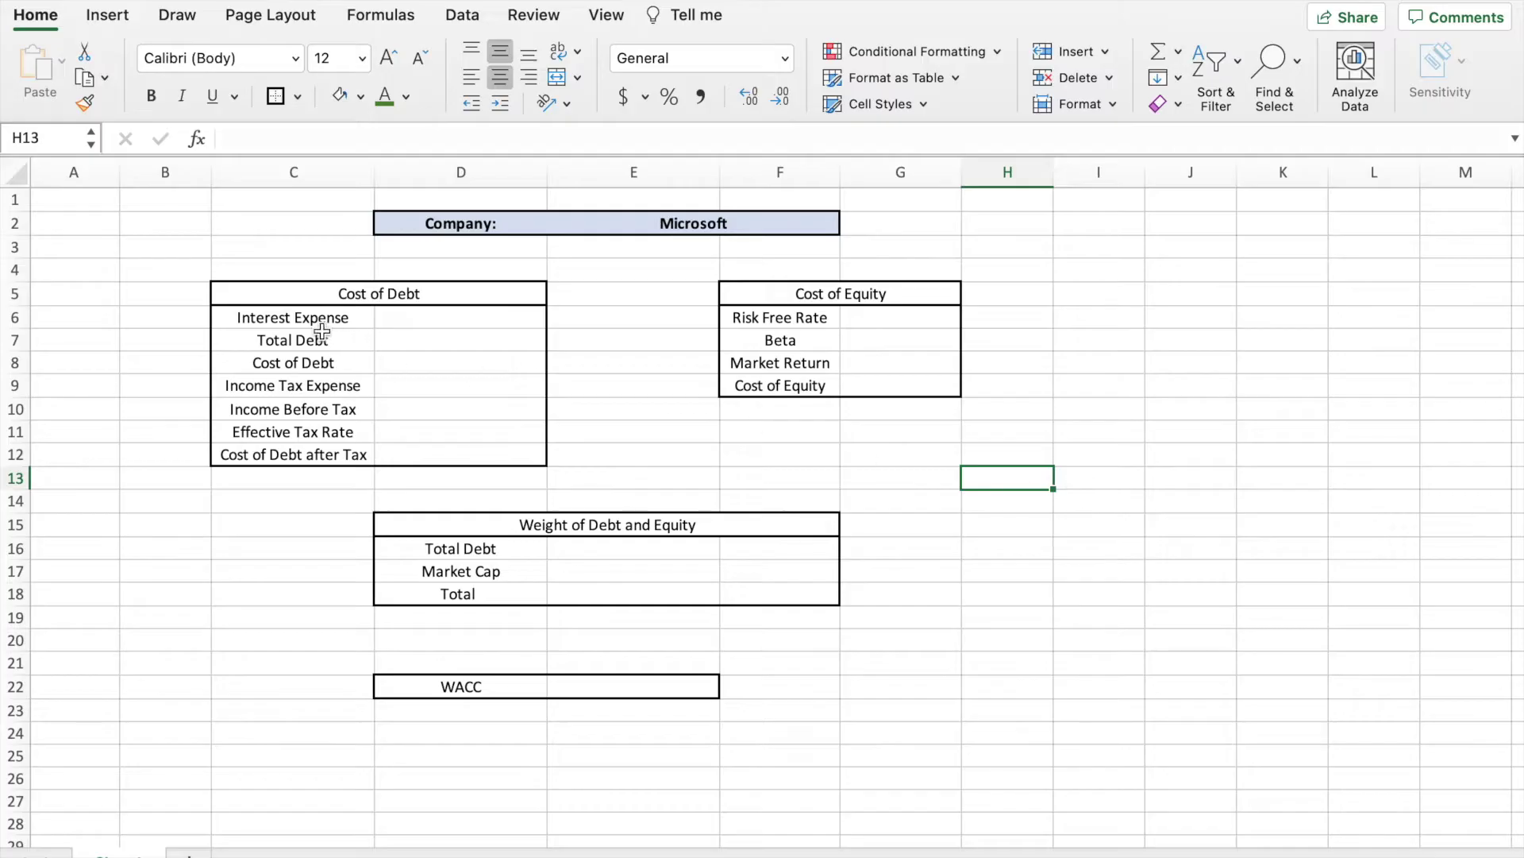
{"action": "left_click_drag", "start_coordinate": [324, 319], "coordinate": [300, 456]}
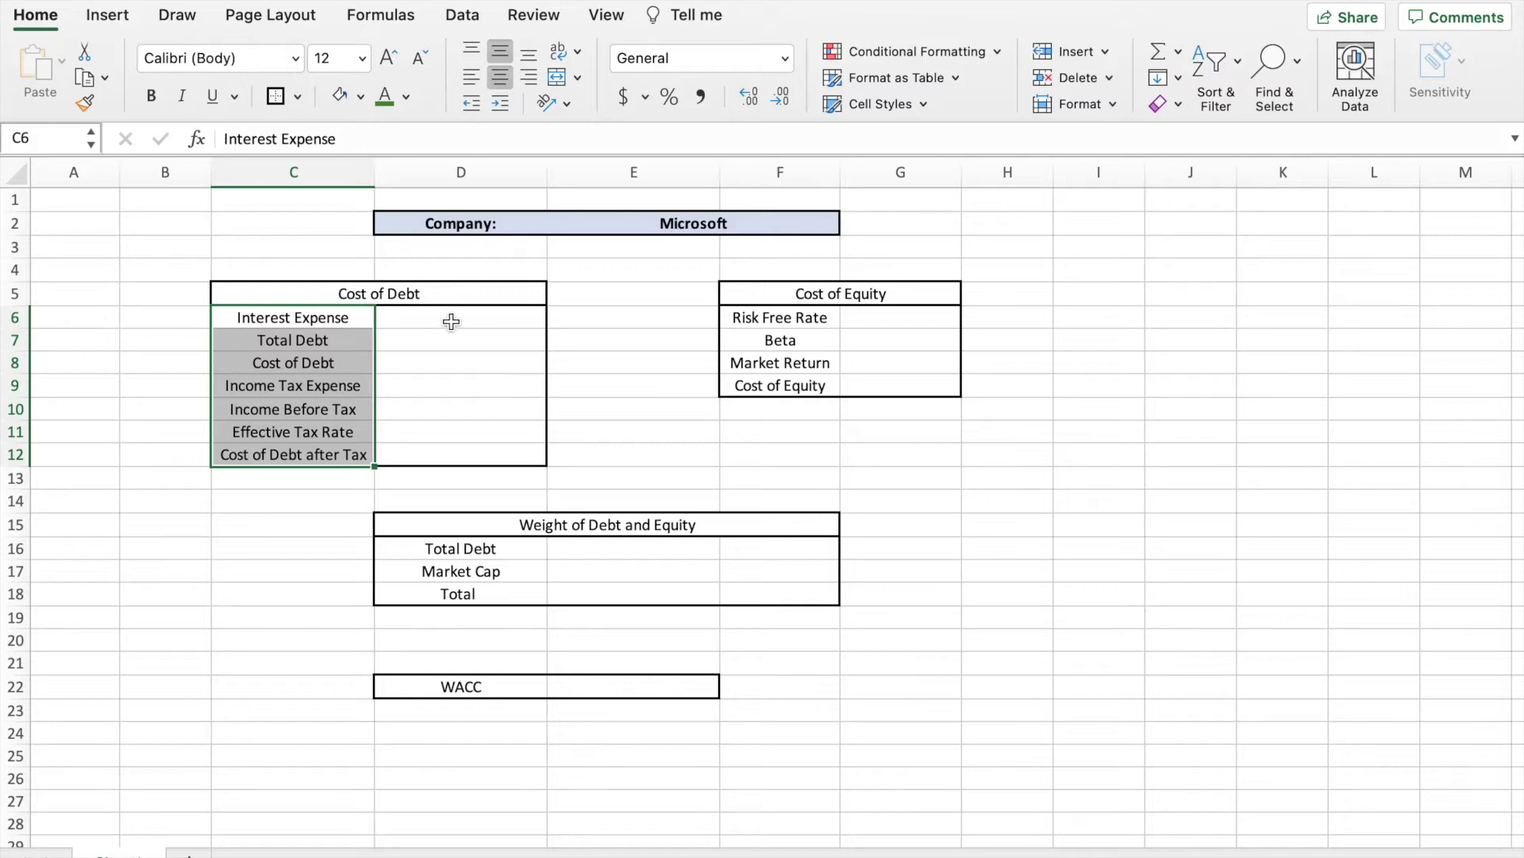
{"action": "left_click", "coordinate": [362, 316]}
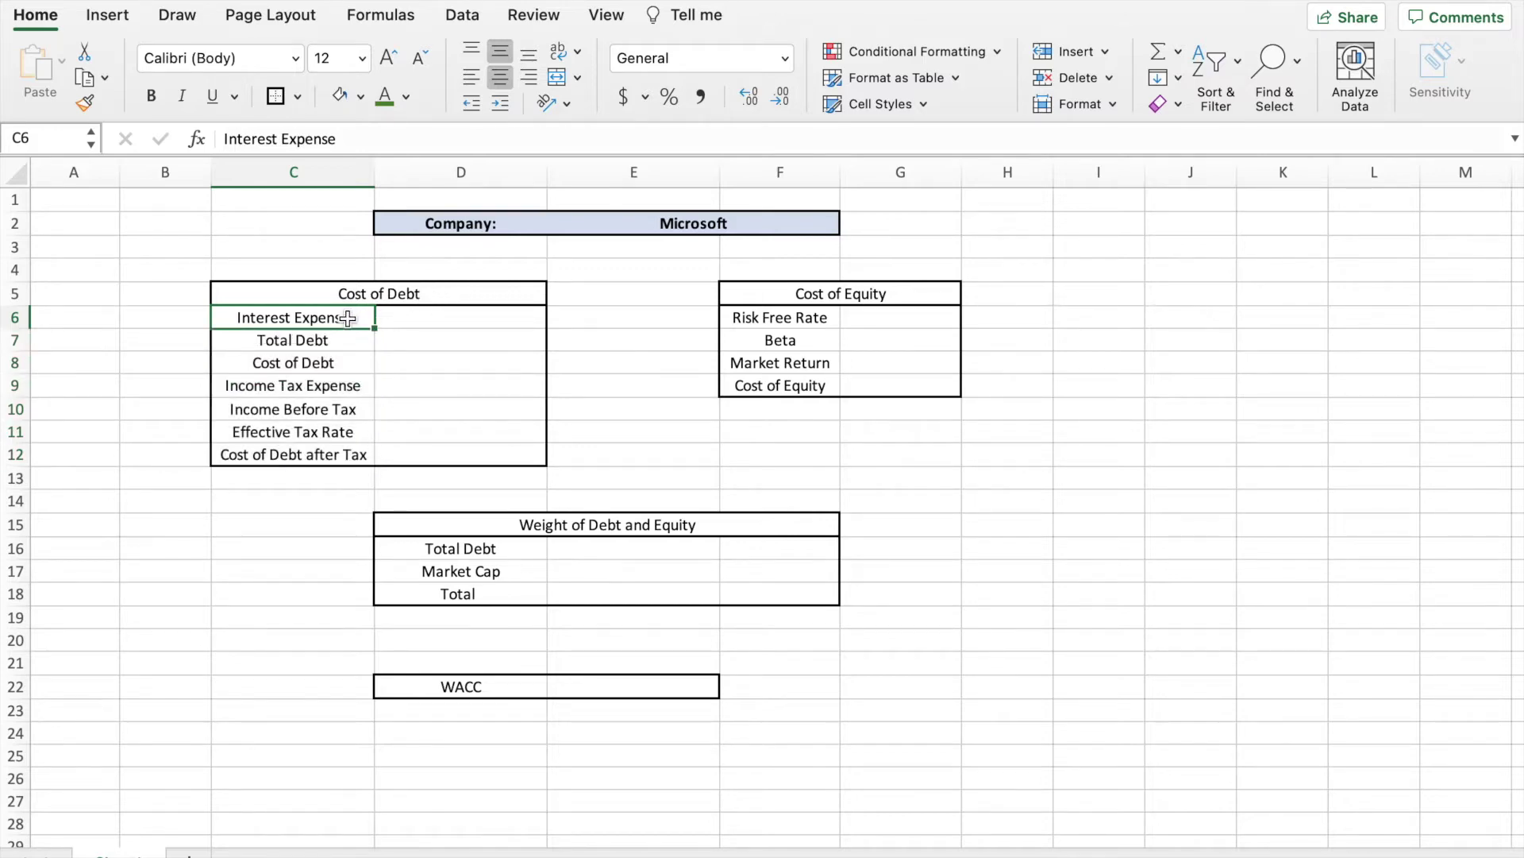
{"action": "left_click", "coordinate": [476, 316]}
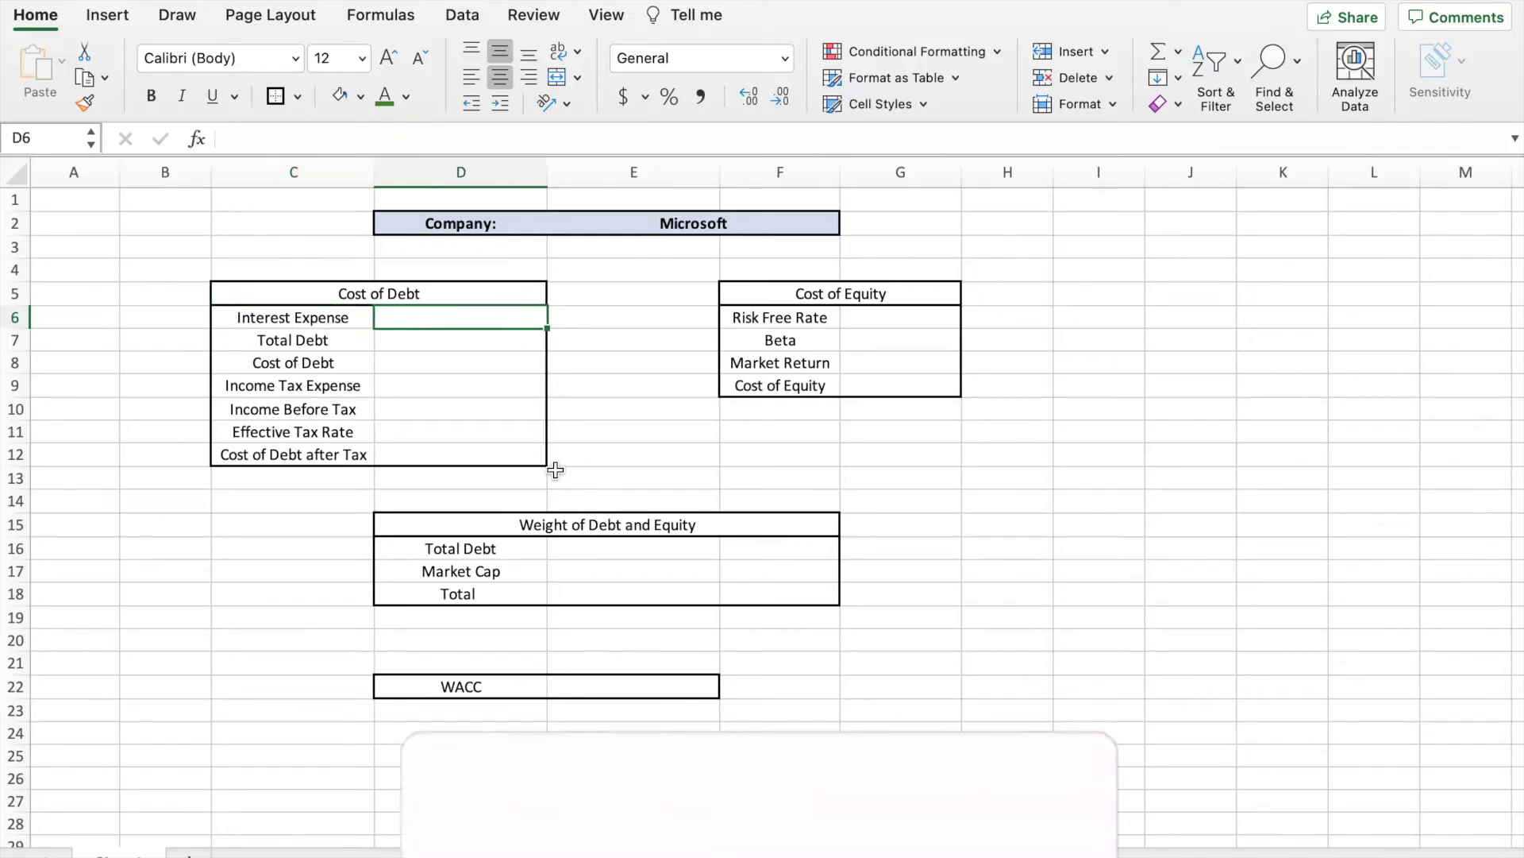
- Switch to the browser, open Yahoo Finance, and bring up the quote page for Microsoft Corporation (MSFT)
{"action": "key", "text": "ctrl+Right"}
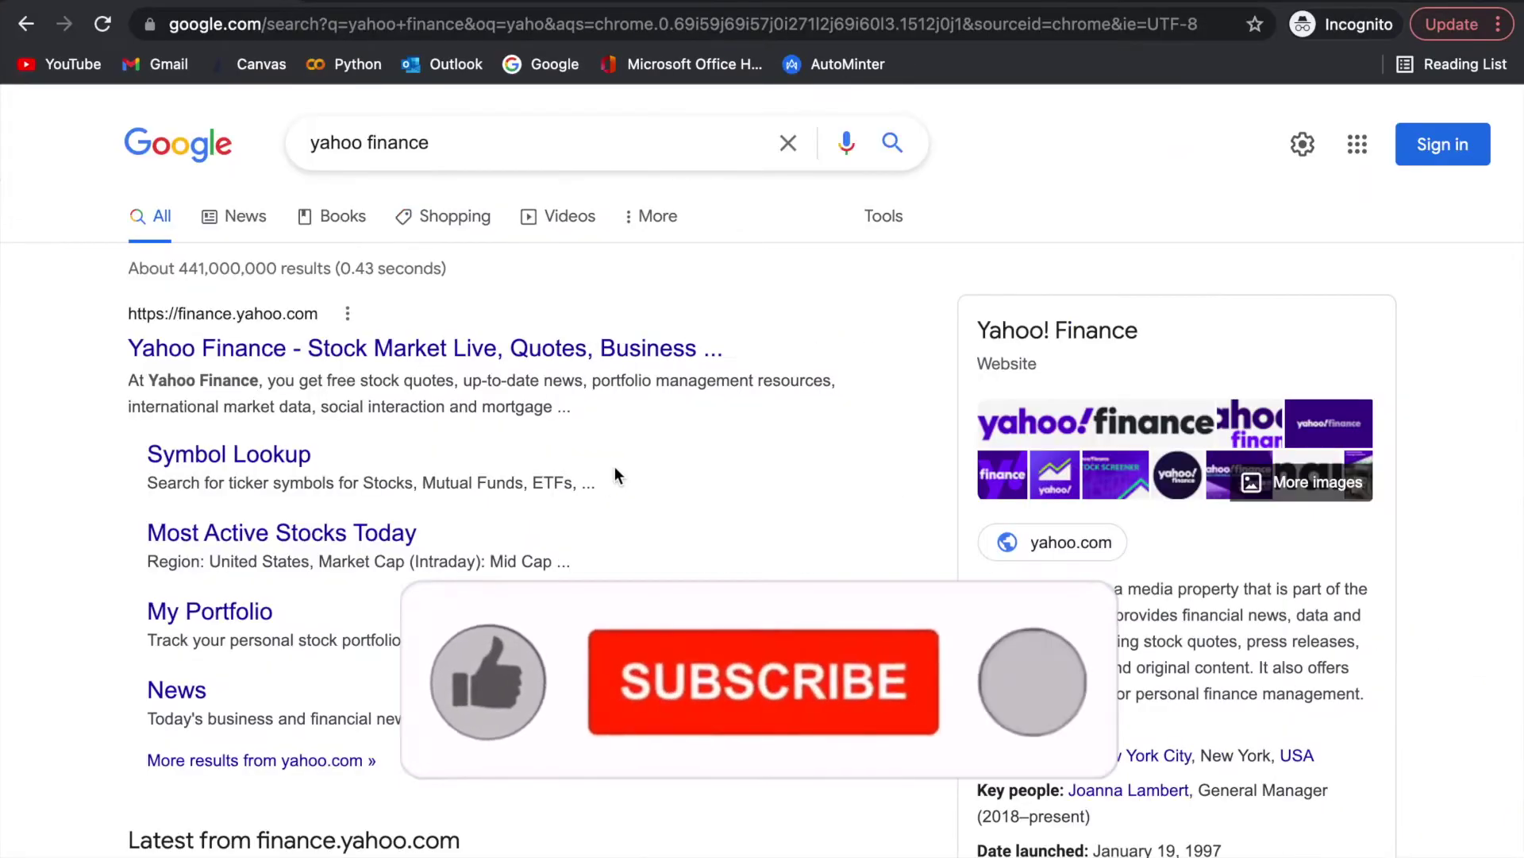
{"action": "left_click", "coordinate": [501, 351]}
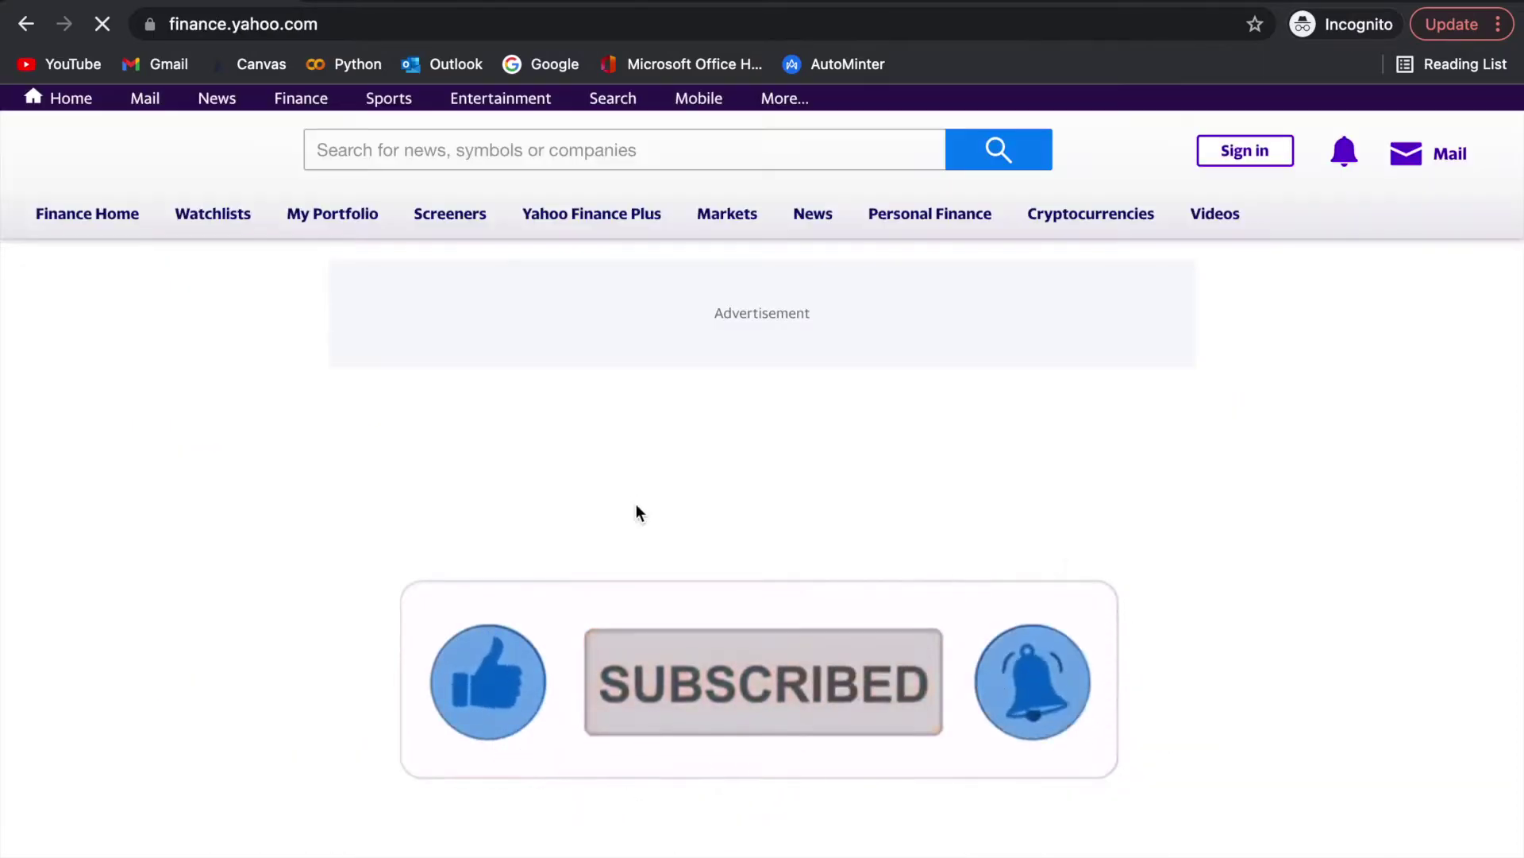
{"action": "left_click", "coordinate": [608, 156]}
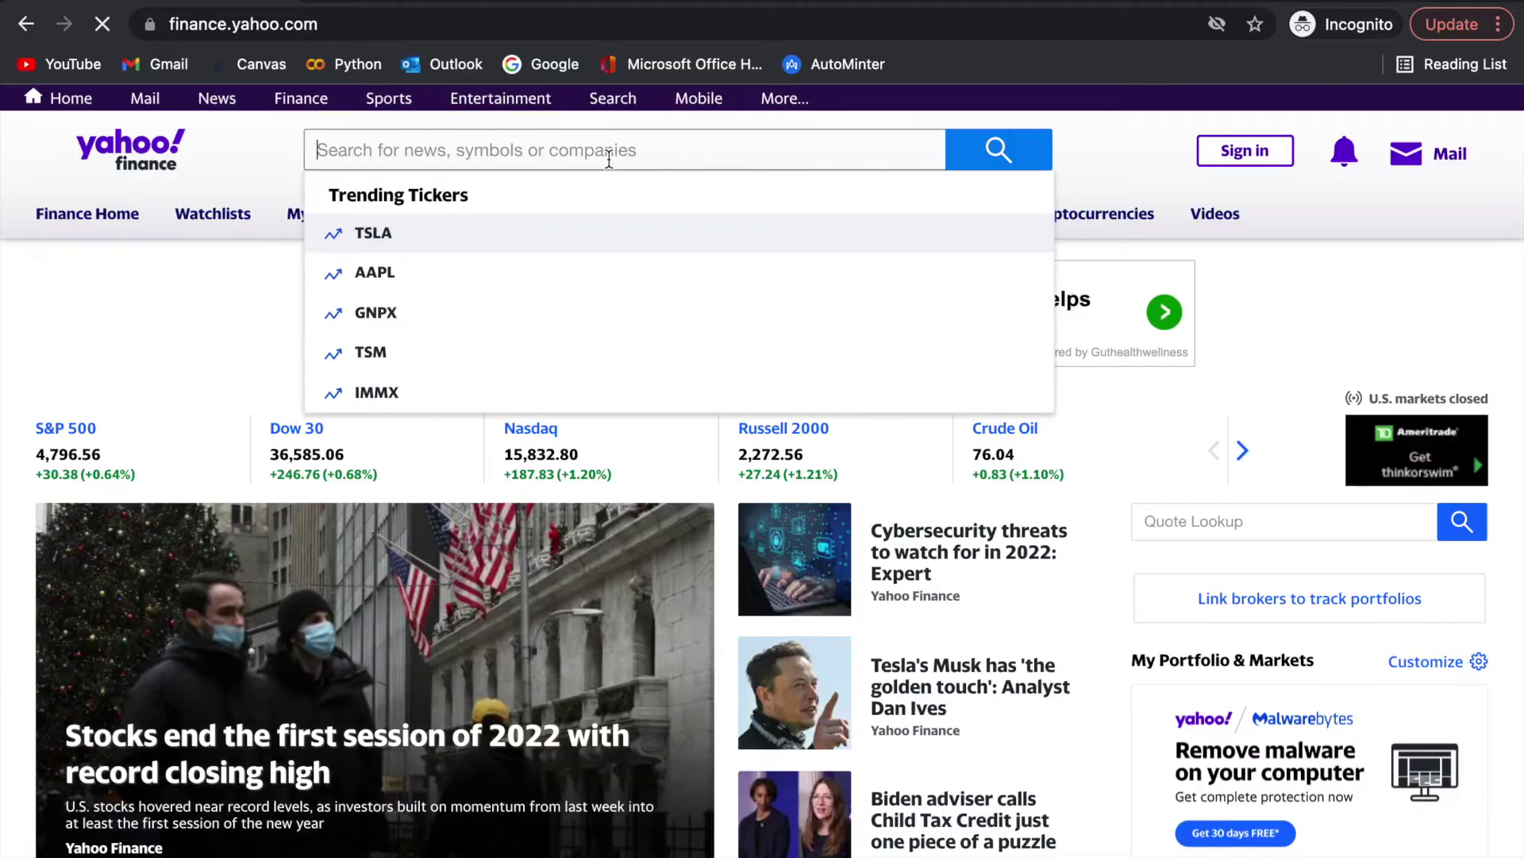
{"action": "type", "text": "mic"}
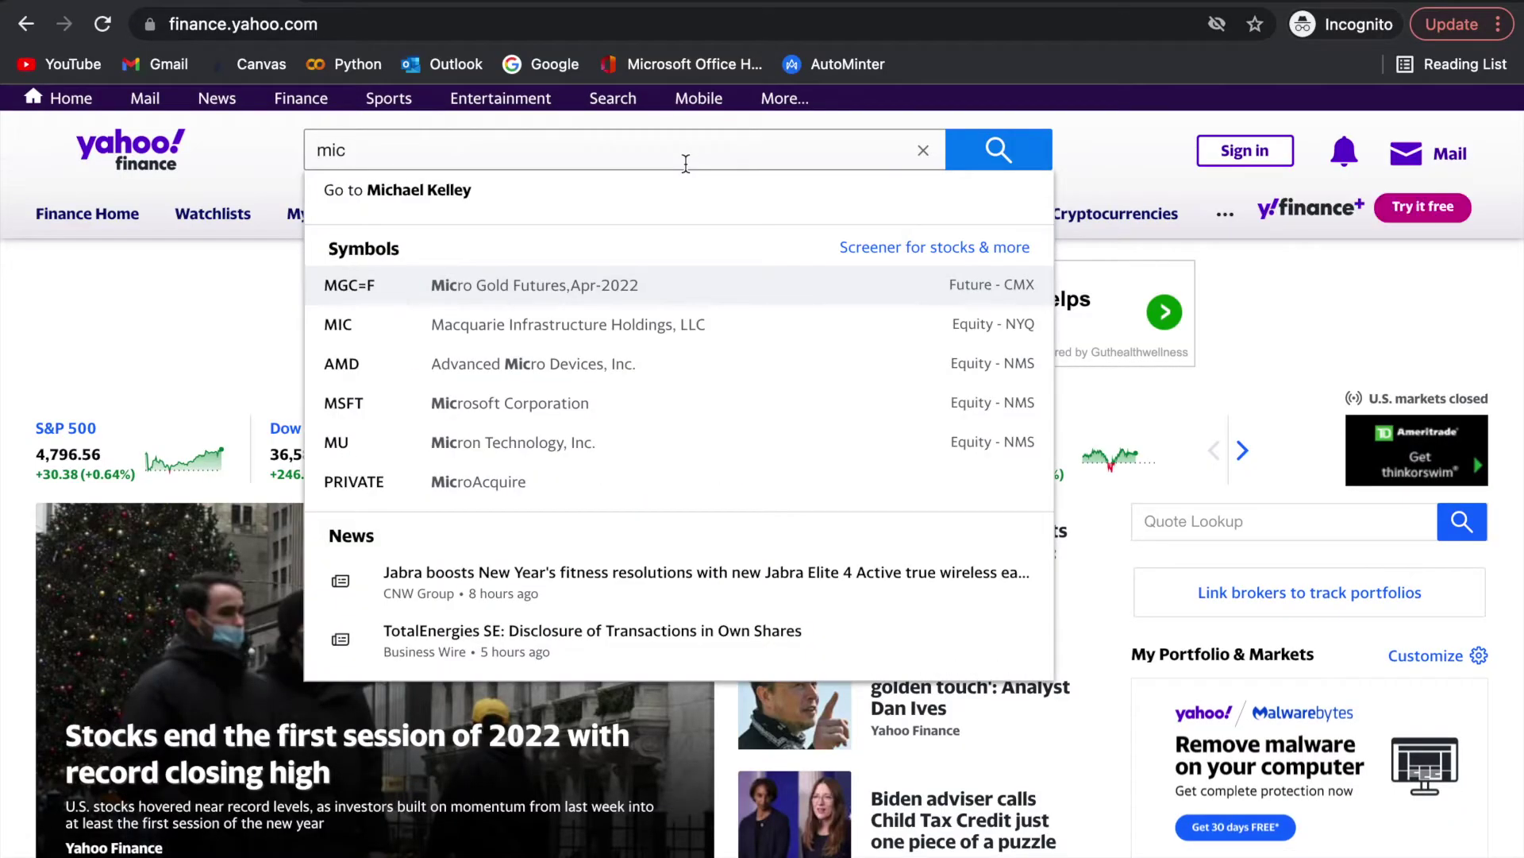
{"action": "left_click", "coordinate": [651, 399]}
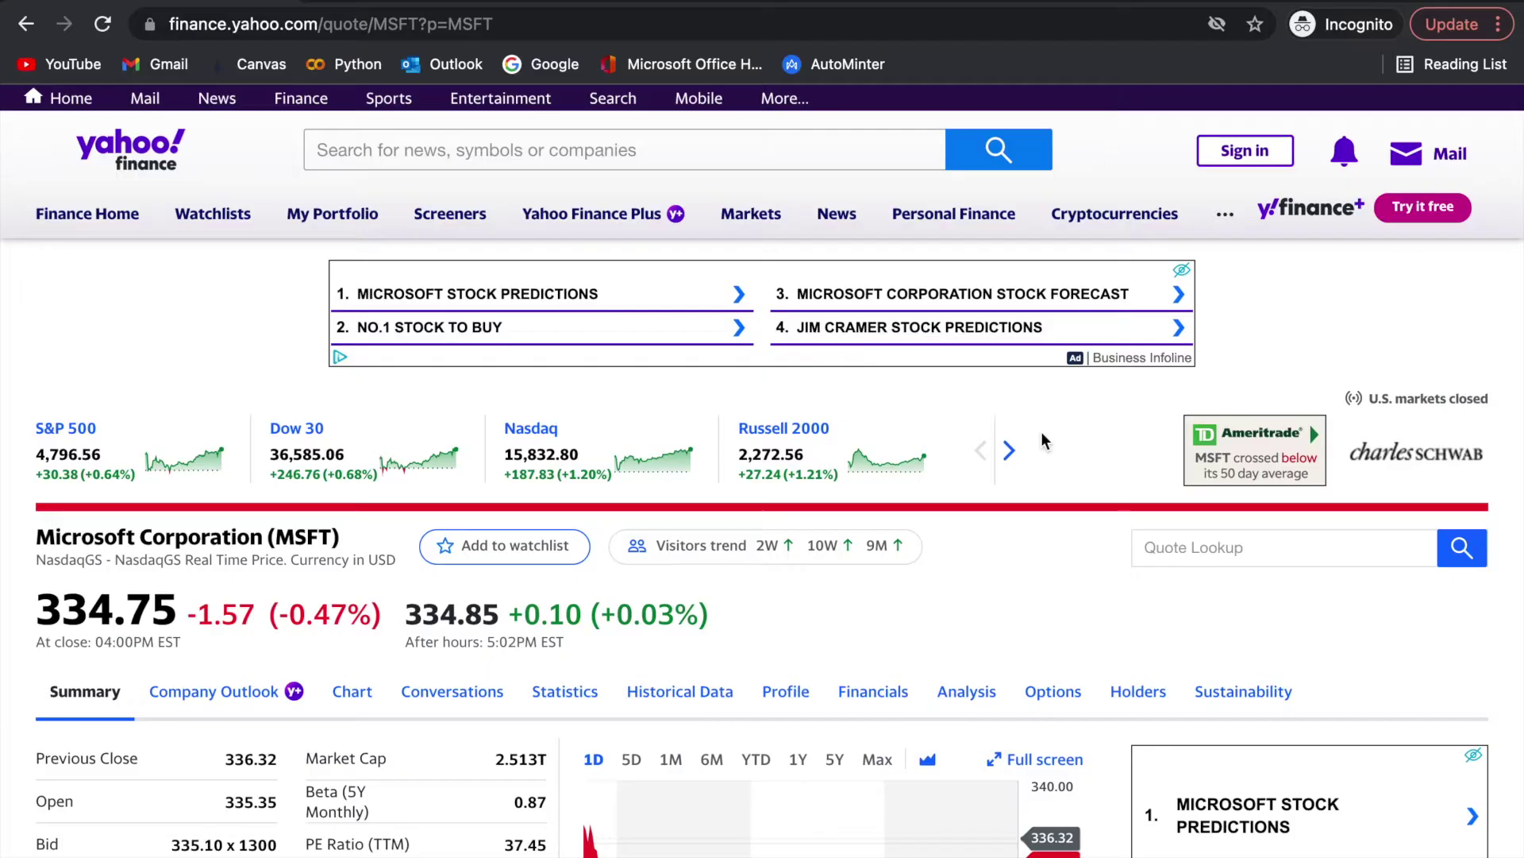
{"action": "scroll", "coordinate": [1040, 435], "scroll_direction": "down", "scroll_amount": 2}
{"action": "scroll", "coordinate": [1041, 441], "scroll_direction": "down", "scroll_amount": 2}
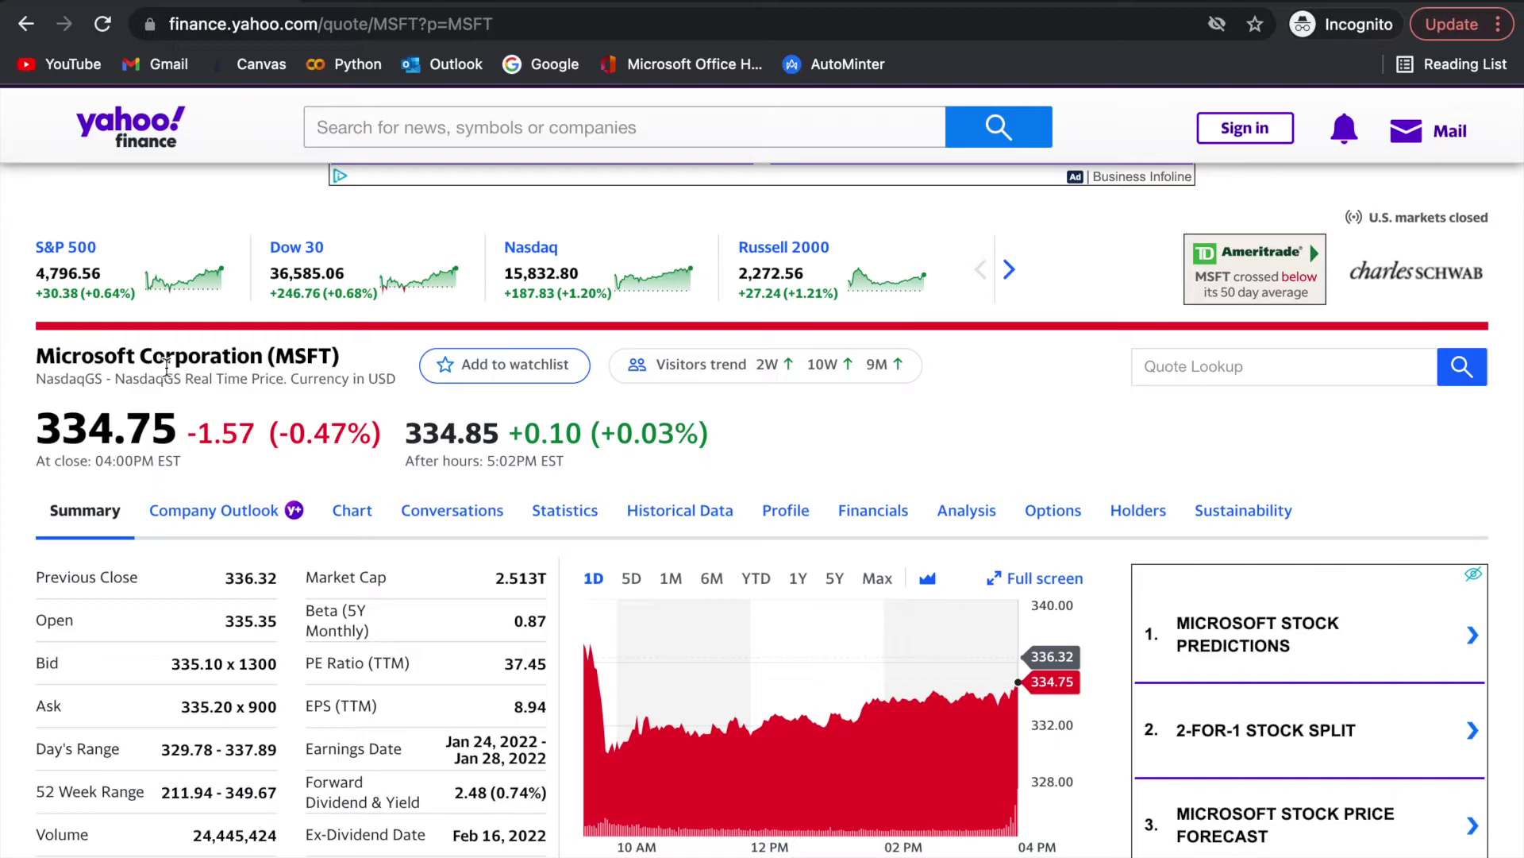
- Open Microsoft's income statement on Yahoo Finance and expand Net Non Operating Interest Income to read the 6/30/2021 interest expense
{"action": "key", "text": "ctrl+Left"}
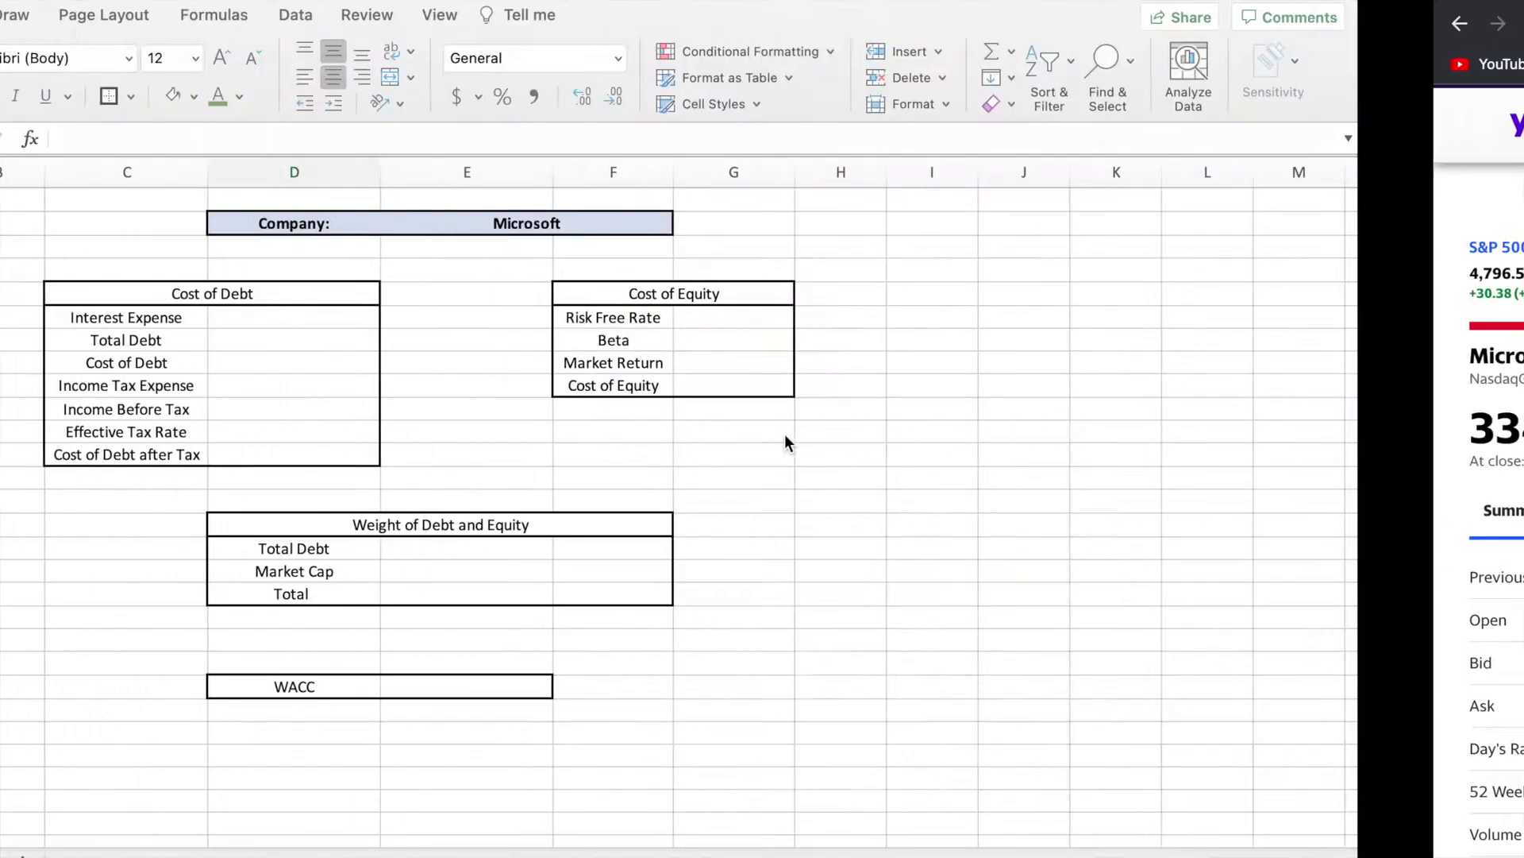
{"action": "left_click", "coordinate": [332, 320]}
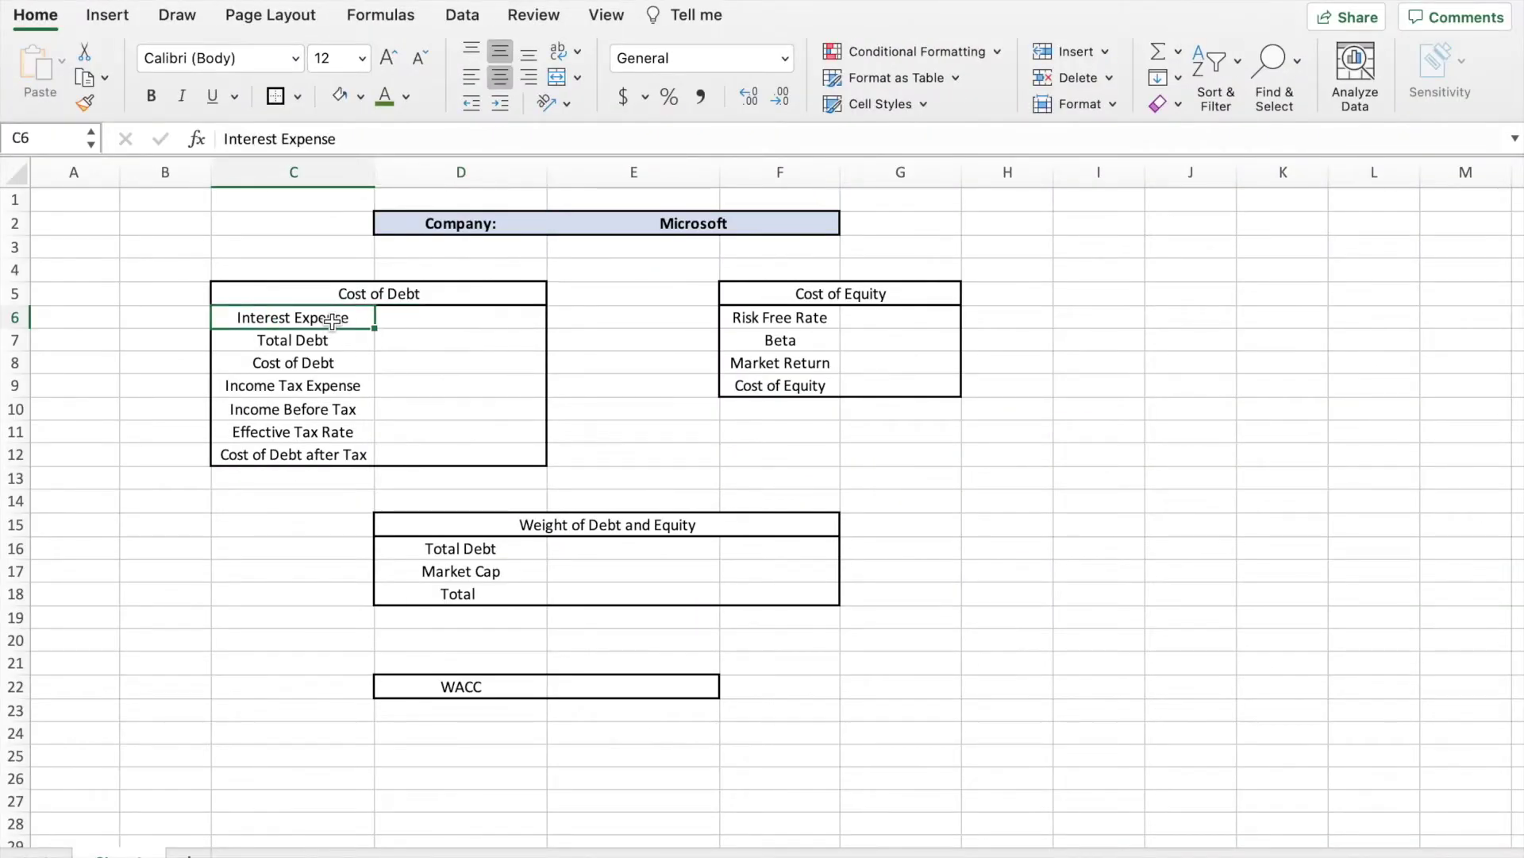
{"action": "key", "text": "ctrl+Right"}
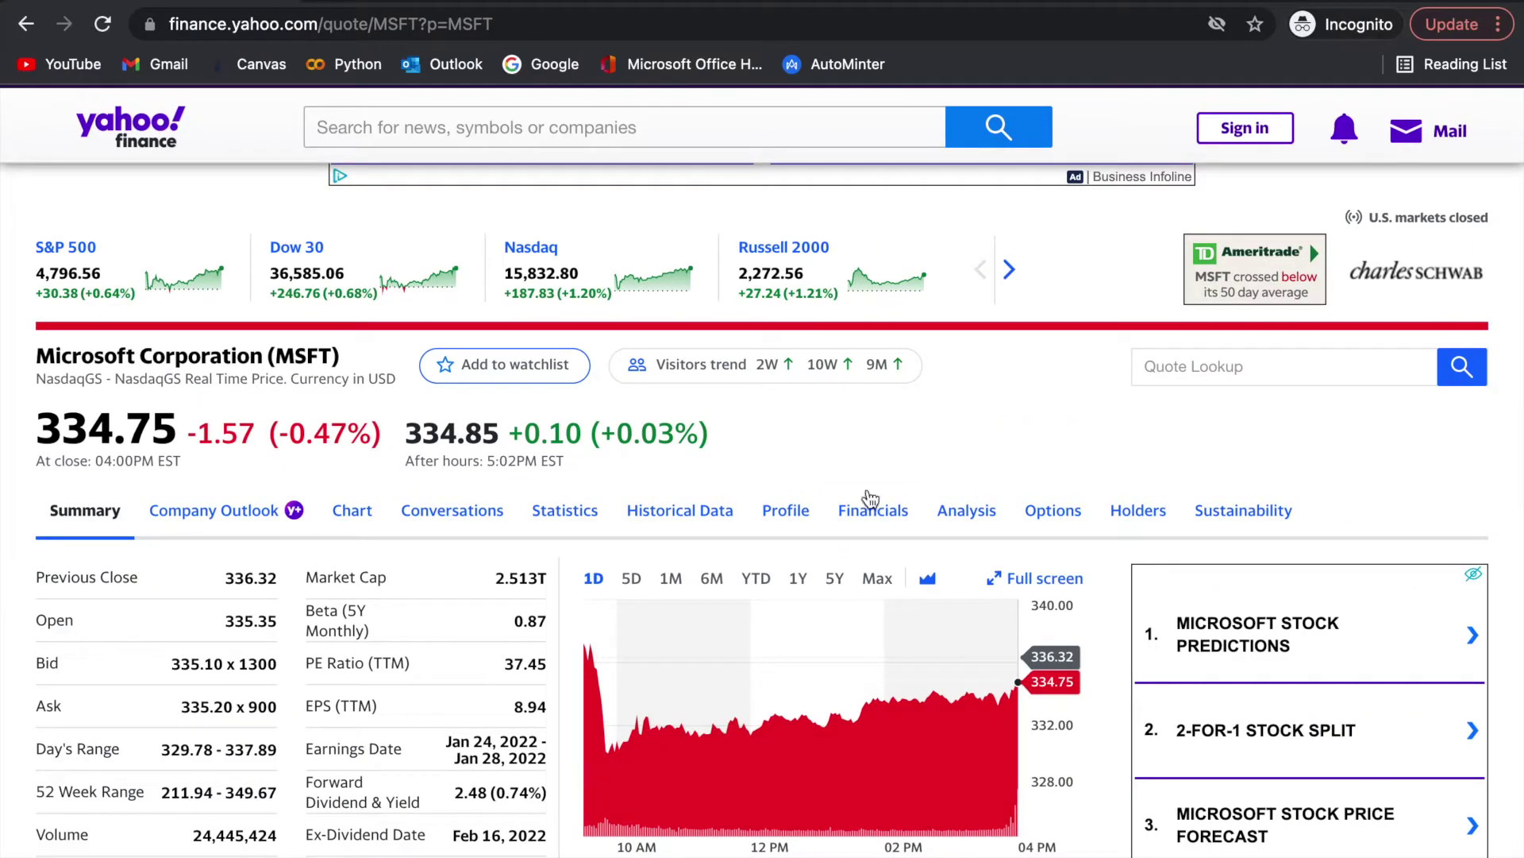
{"action": "left_click", "coordinate": [874, 516]}
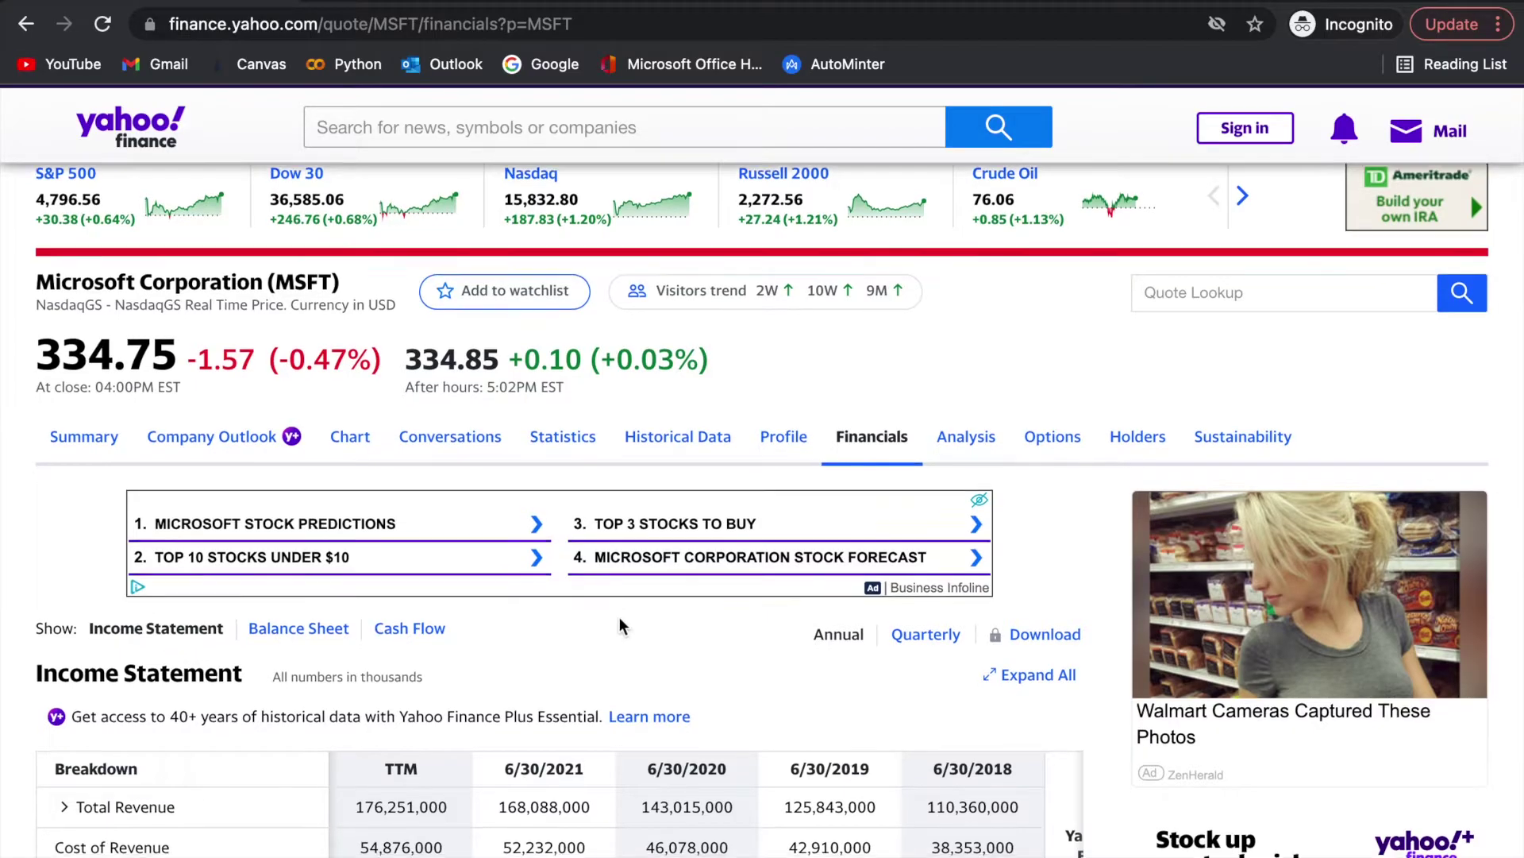
{"action": "scroll", "coordinate": [619, 617], "scroll_direction": "down", "scroll_amount": 3}
{"action": "scroll", "coordinate": [620, 617], "scroll_direction": "down", "scroll_amount": 3}
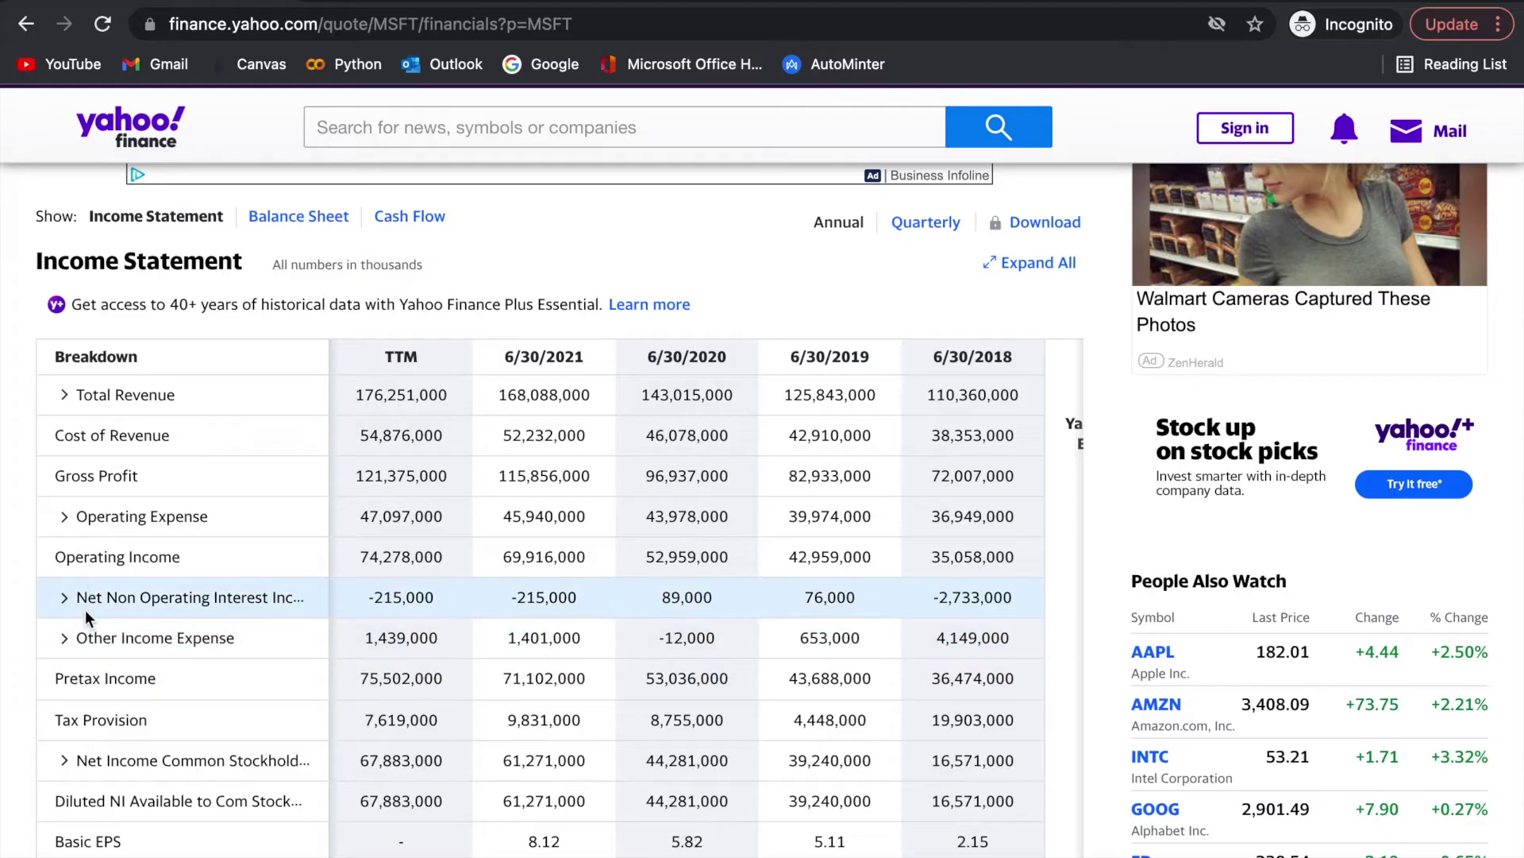
{"action": "left_click", "coordinate": [64, 601]}
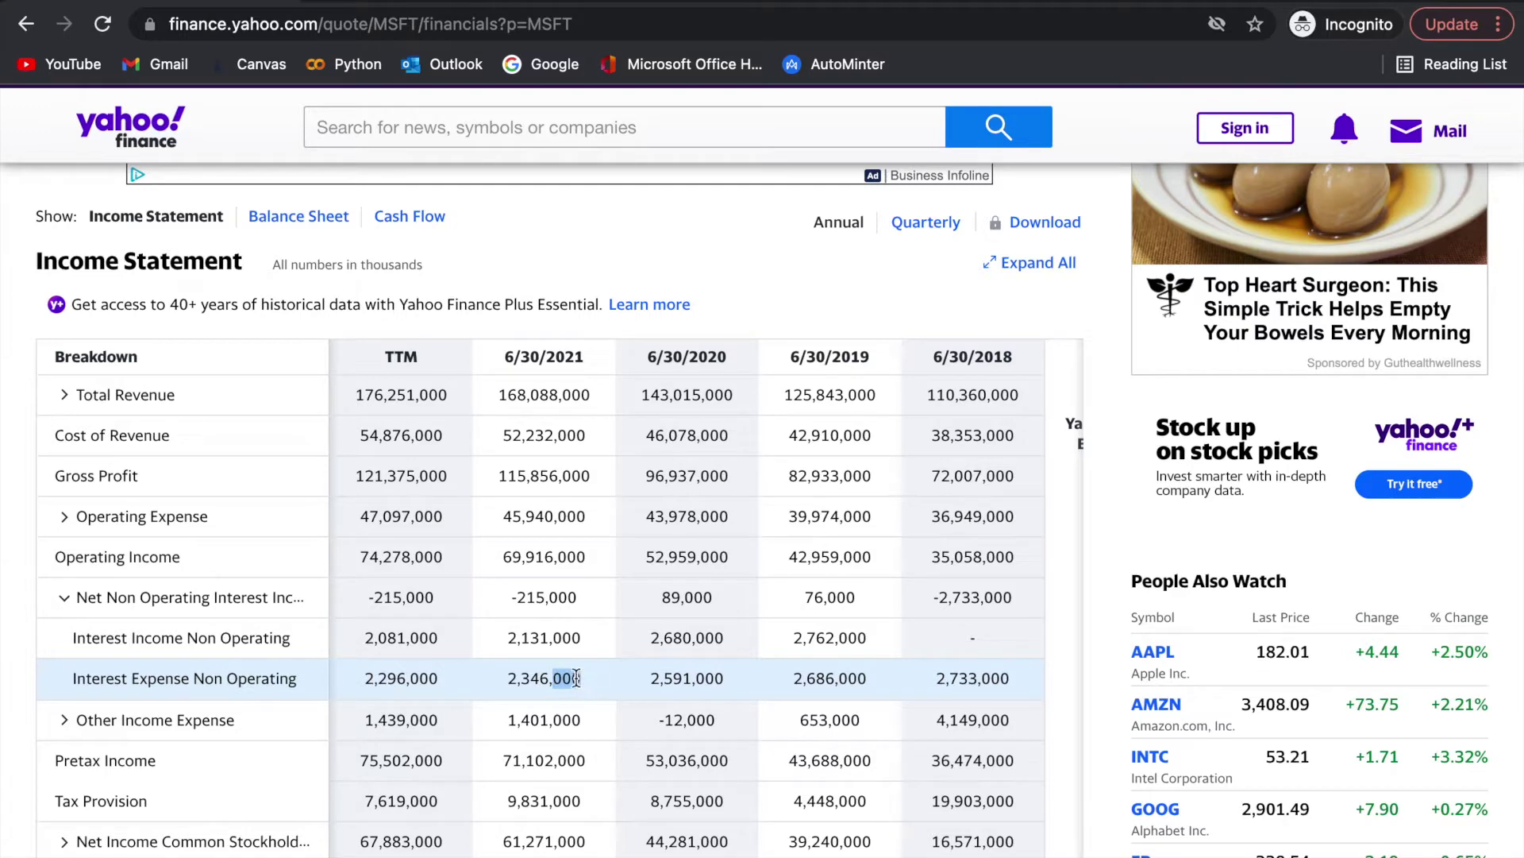
- Switch back to the Excel worksheet and enter 2346 as the Interest Expense in D6
{"action": "key", "text": "ctrl+Right"}
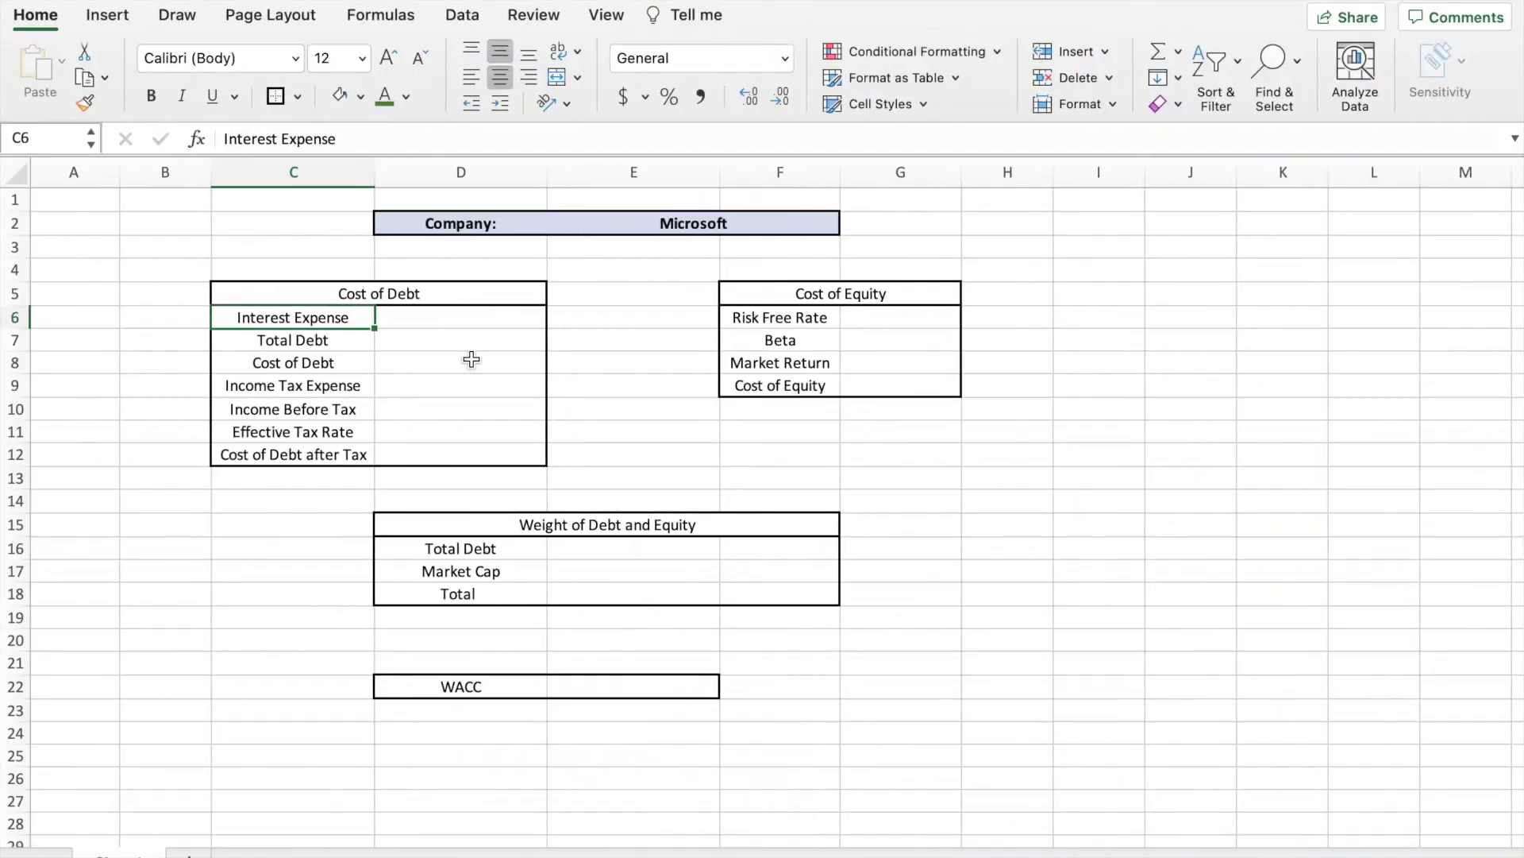
{"action": "left_click", "coordinate": [469, 323]}
{"action": "type", "text": "234"}
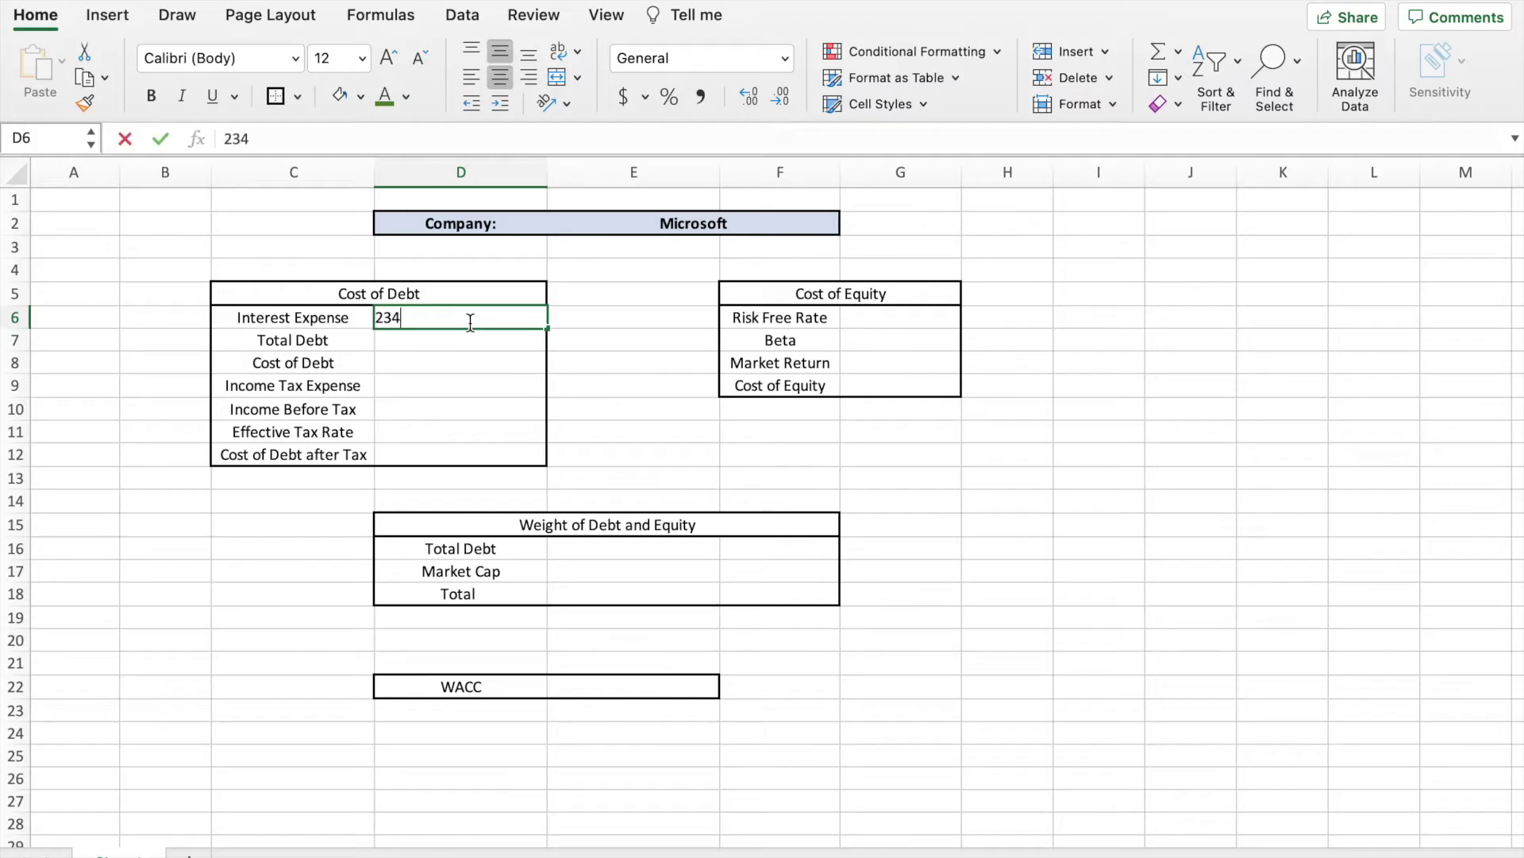
{"action": "type", "text": "6"}
{"action": "key", "text": "Return"}
{"action": "left_click", "coordinate": [445, 319]}
- Open Microsoft's balance sheet on Yahoo Finance and find the Total Debt for 6/30/2021
{"action": "left_click", "coordinate": [343, 344]}
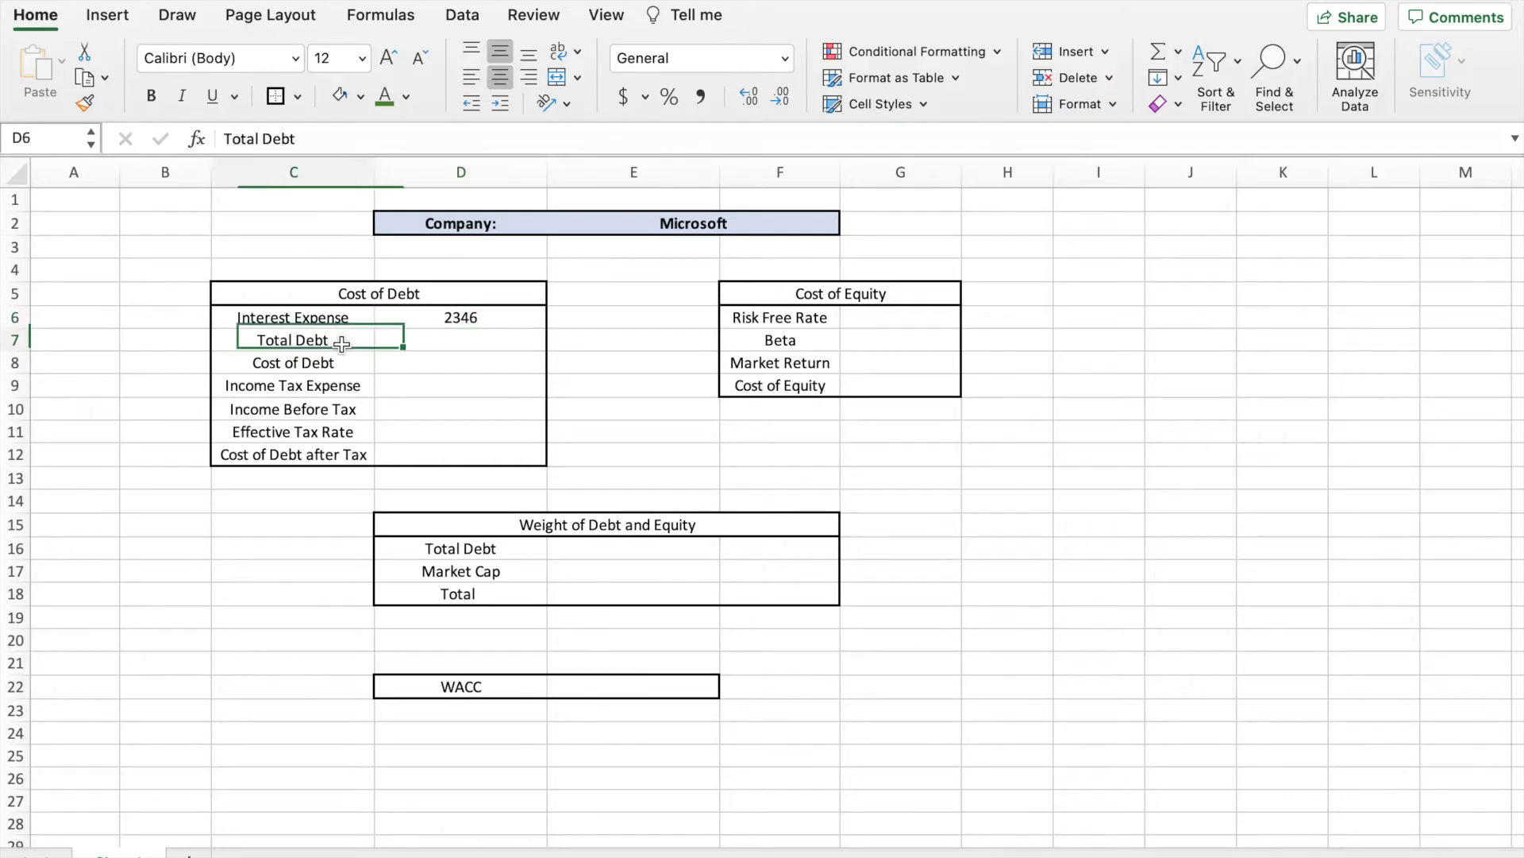
{"action": "left_click", "coordinate": [387, 341]}
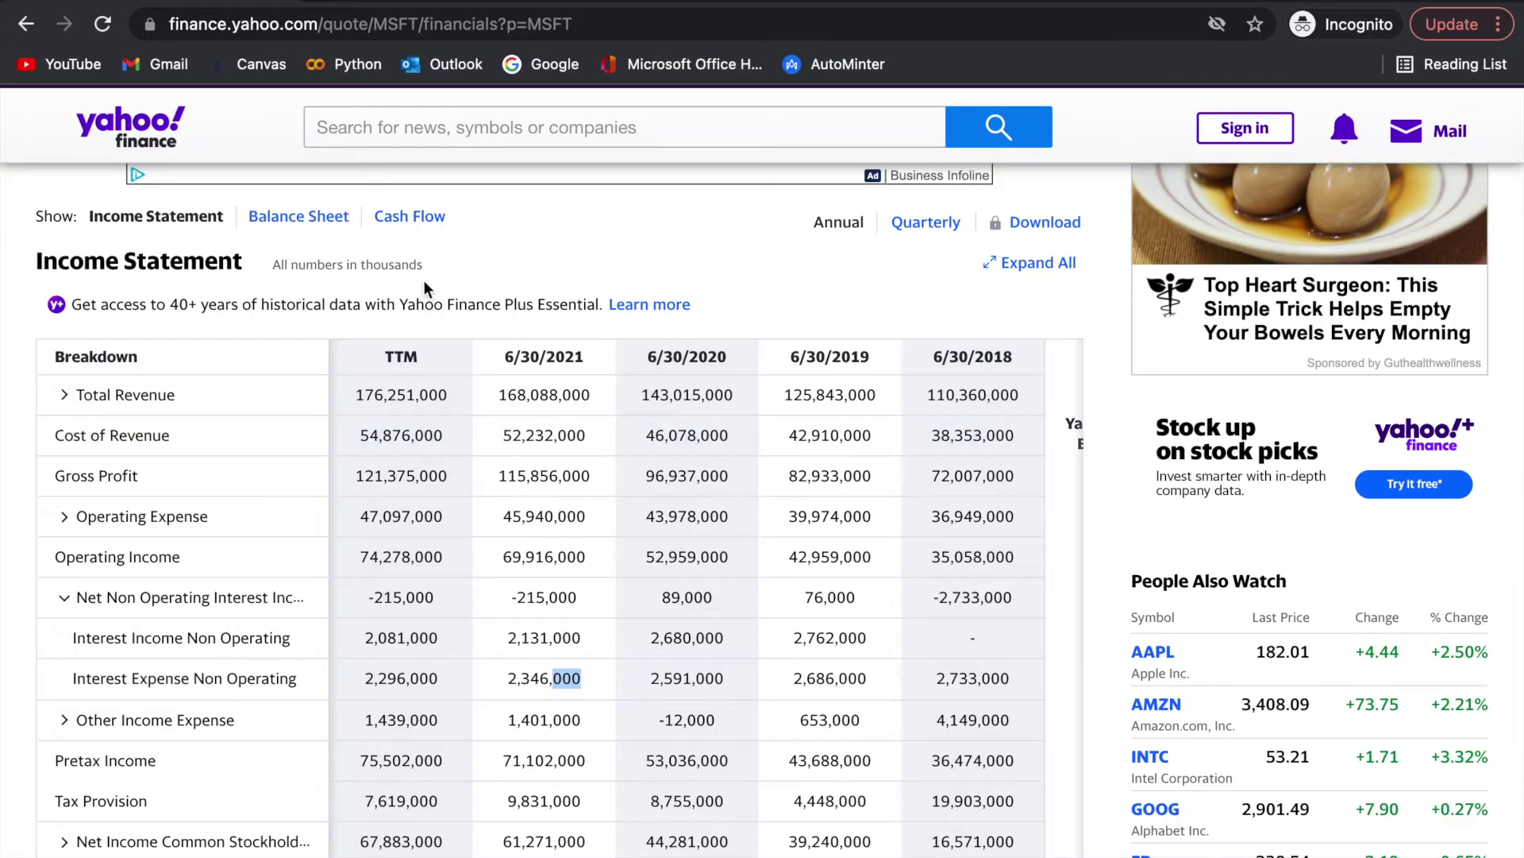
{"action": "left_click", "coordinate": [320, 230]}
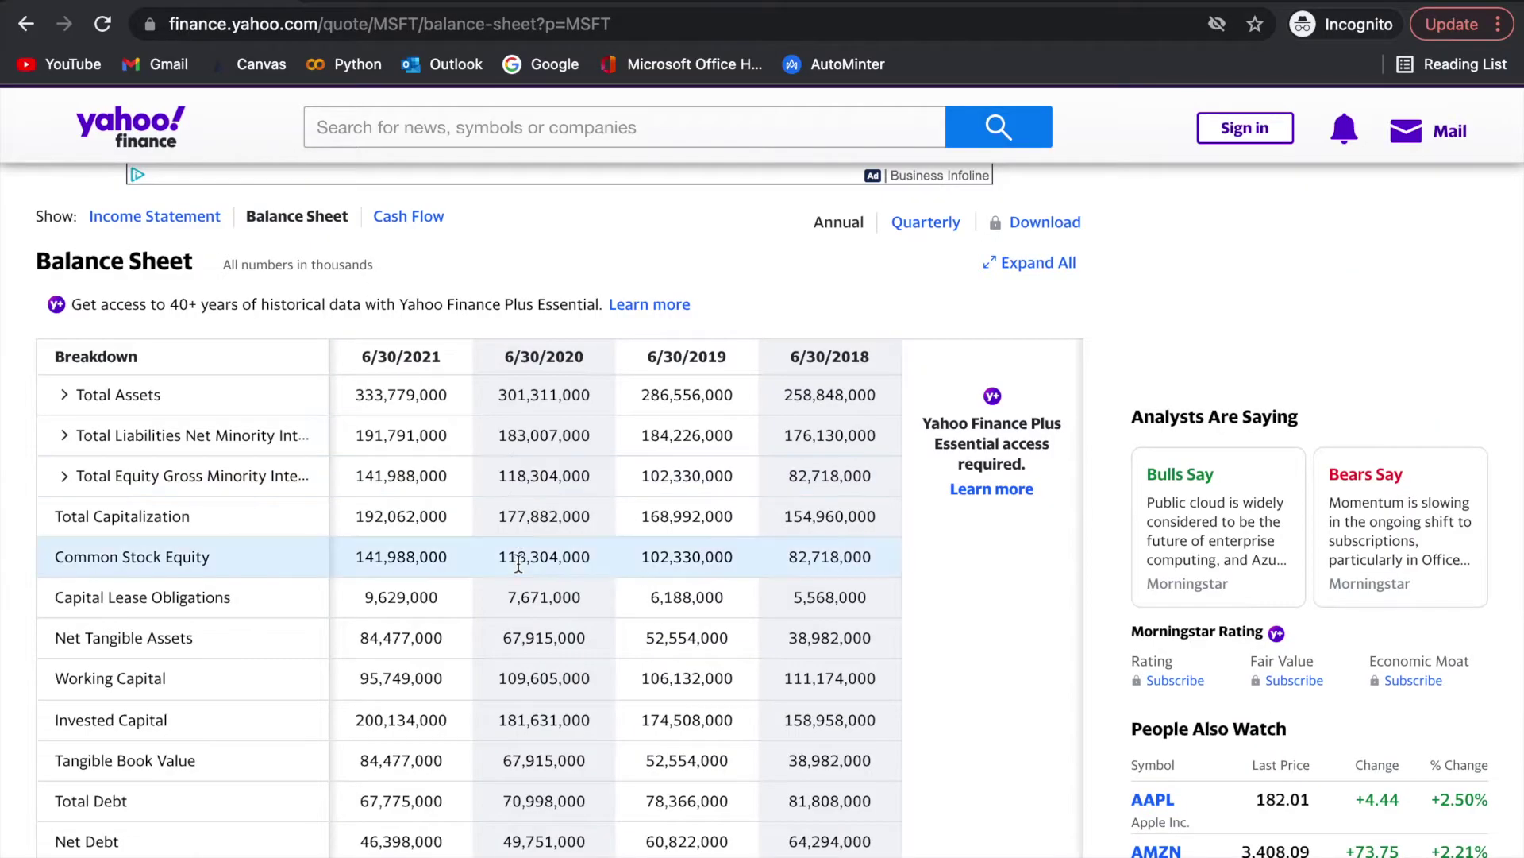
{"action": "scroll", "coordinate": [518, 562], "scroll_direction": "down", "scroll_amount": 1}
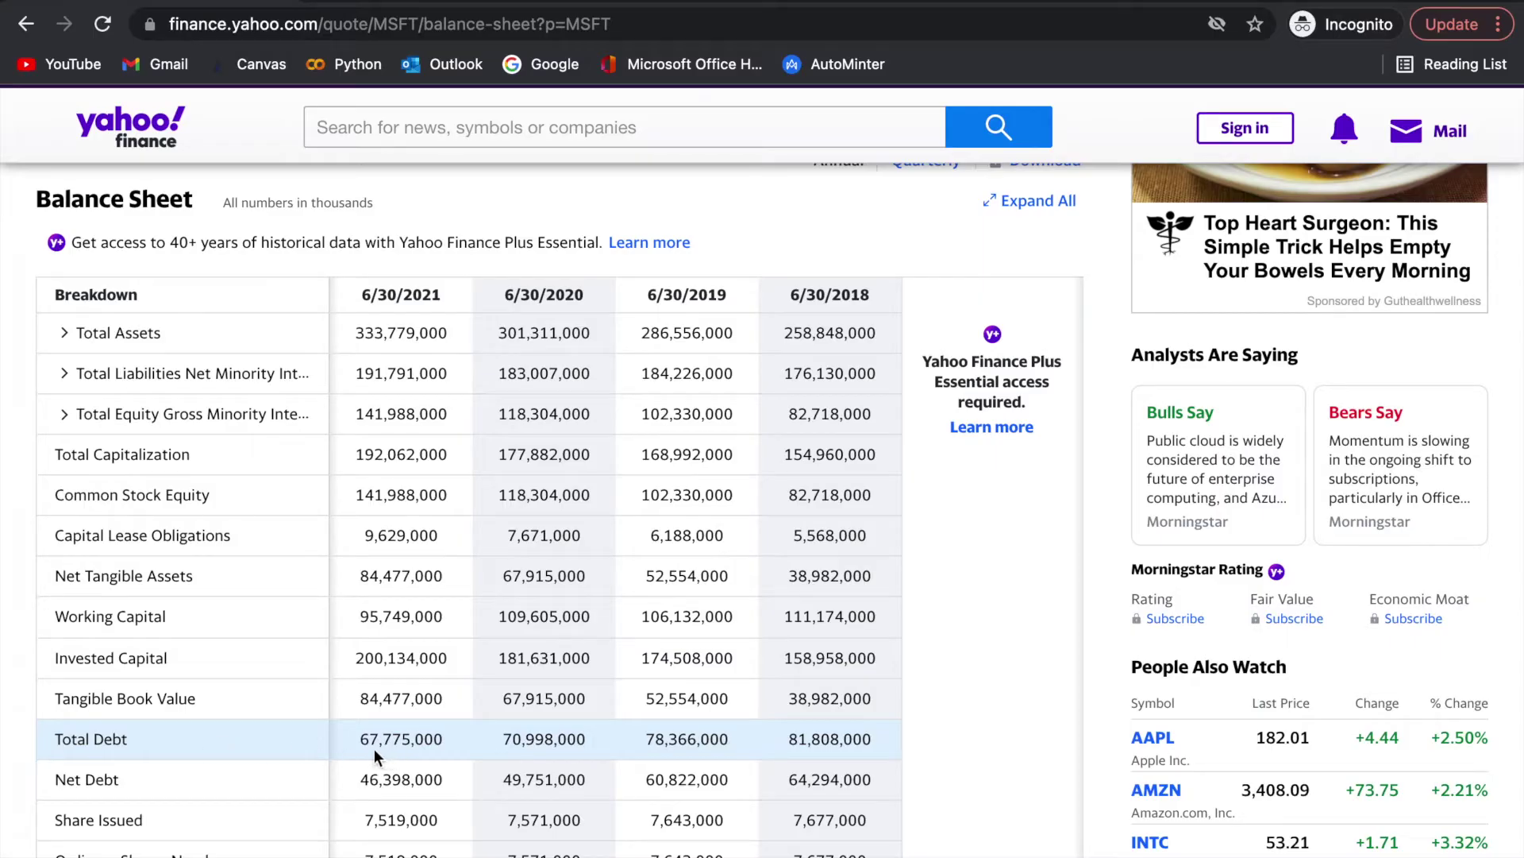
- Return to the Excel worksheet and enter 67775 as the Total Debt in D7
{"action": "key", "text": "ctrl+Left"}
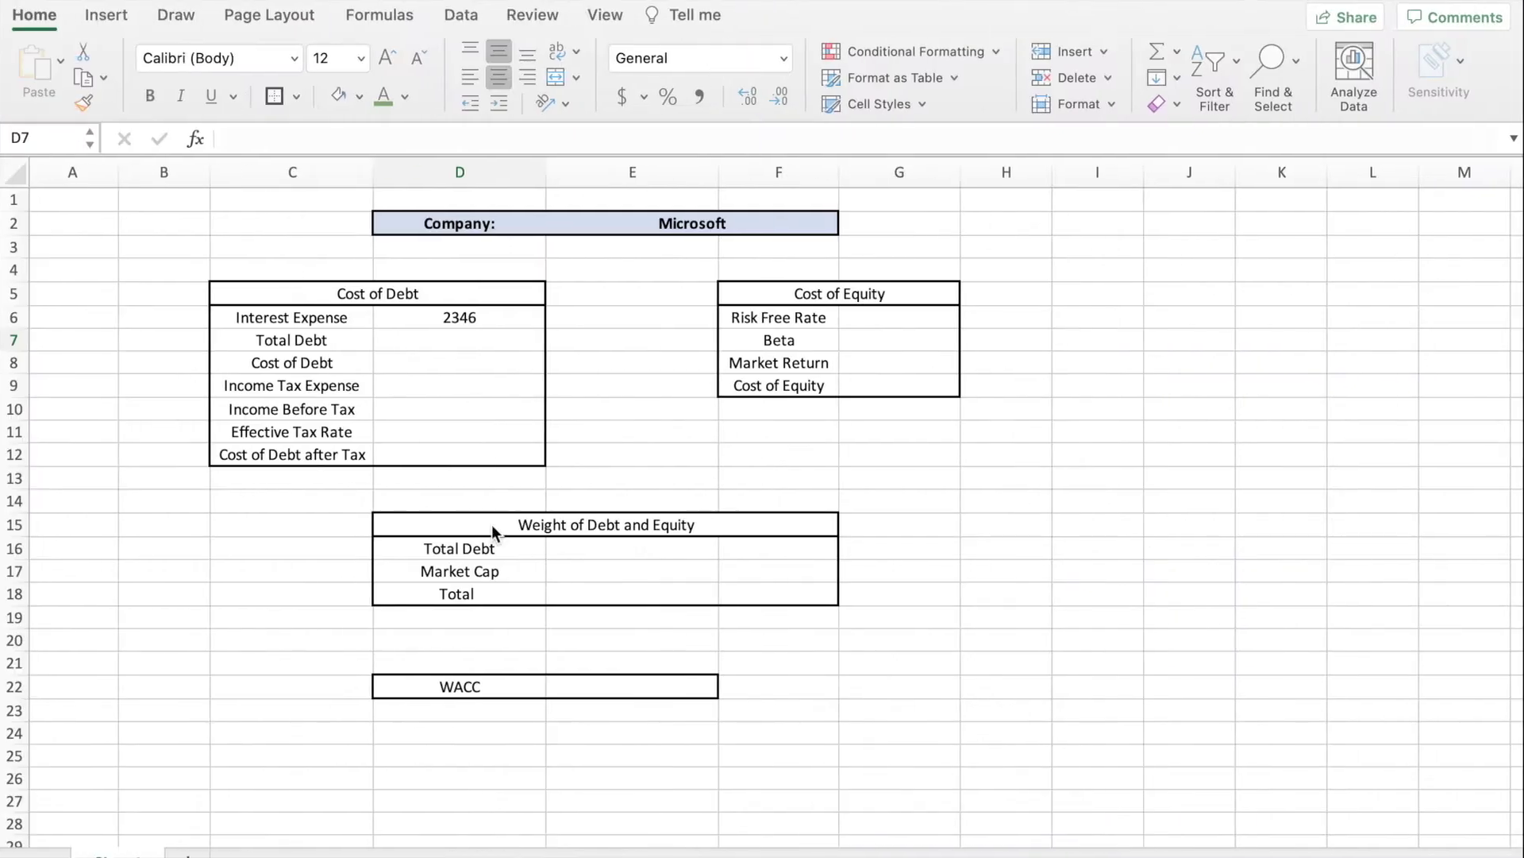
{"action": "type", "text": "6"}
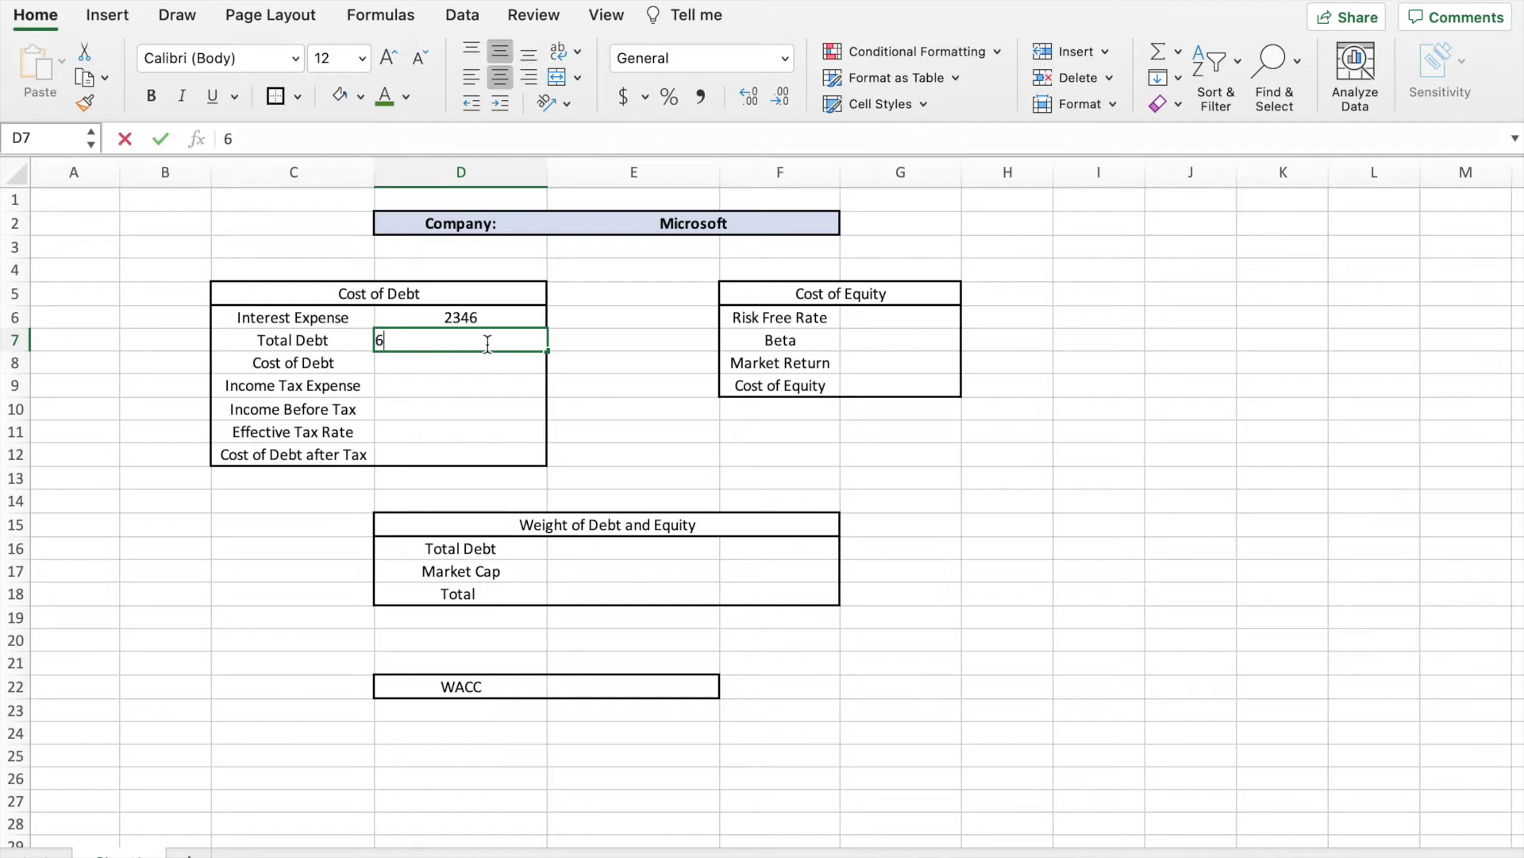
{"action": "type", "text": "7775"}
{"action": "key", "text": "Return"}
- Calculate the Cost of Debt in D8 by dividing interest expense by total debt with the formula =D6/D7
{"action": "type", "text": "="}
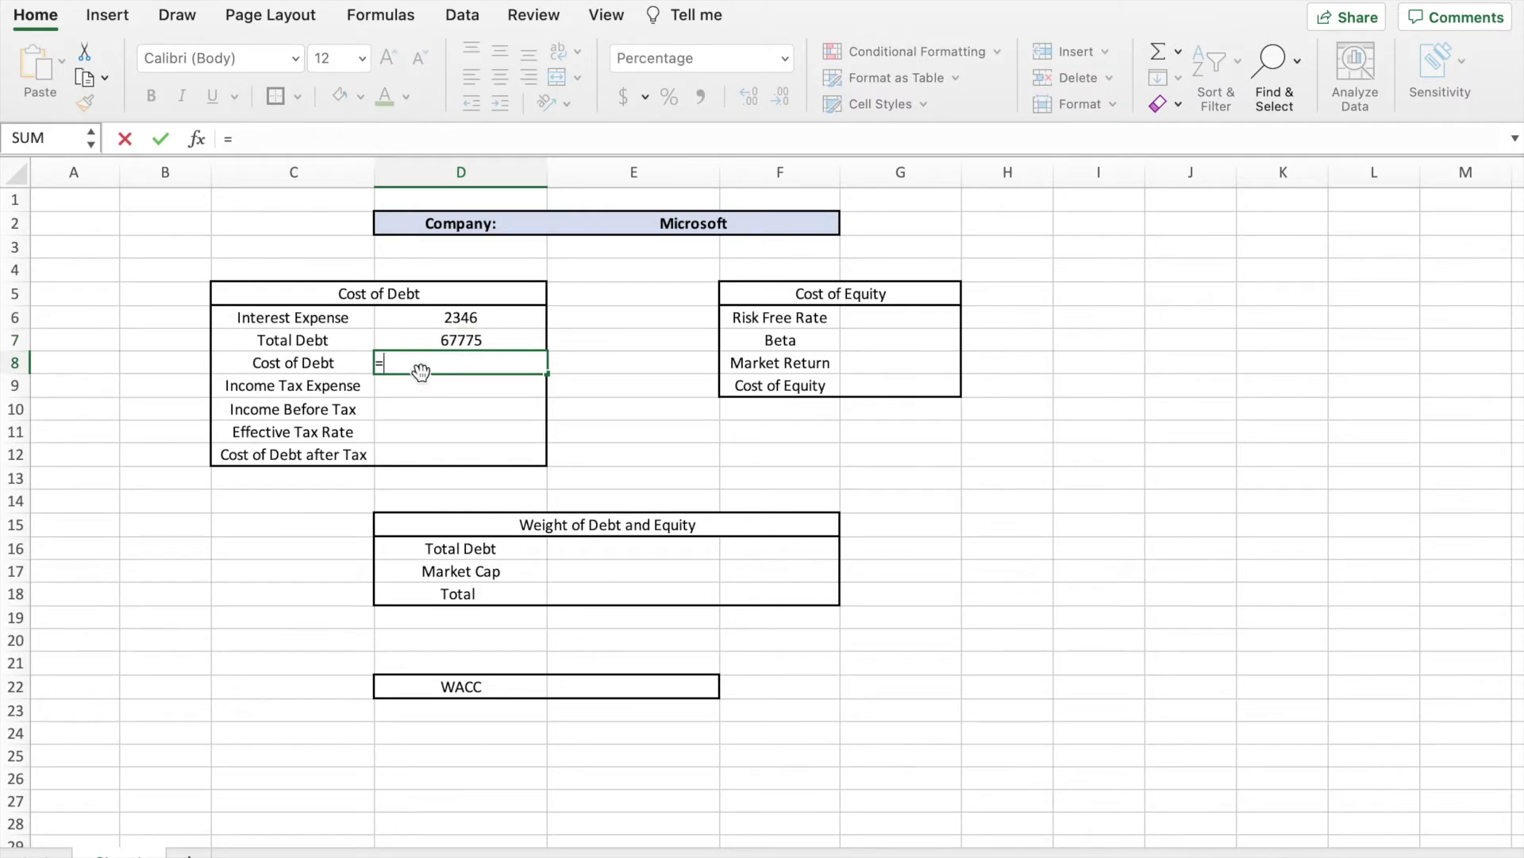
{"action": "left_click", "coordinate": [490, 319]}
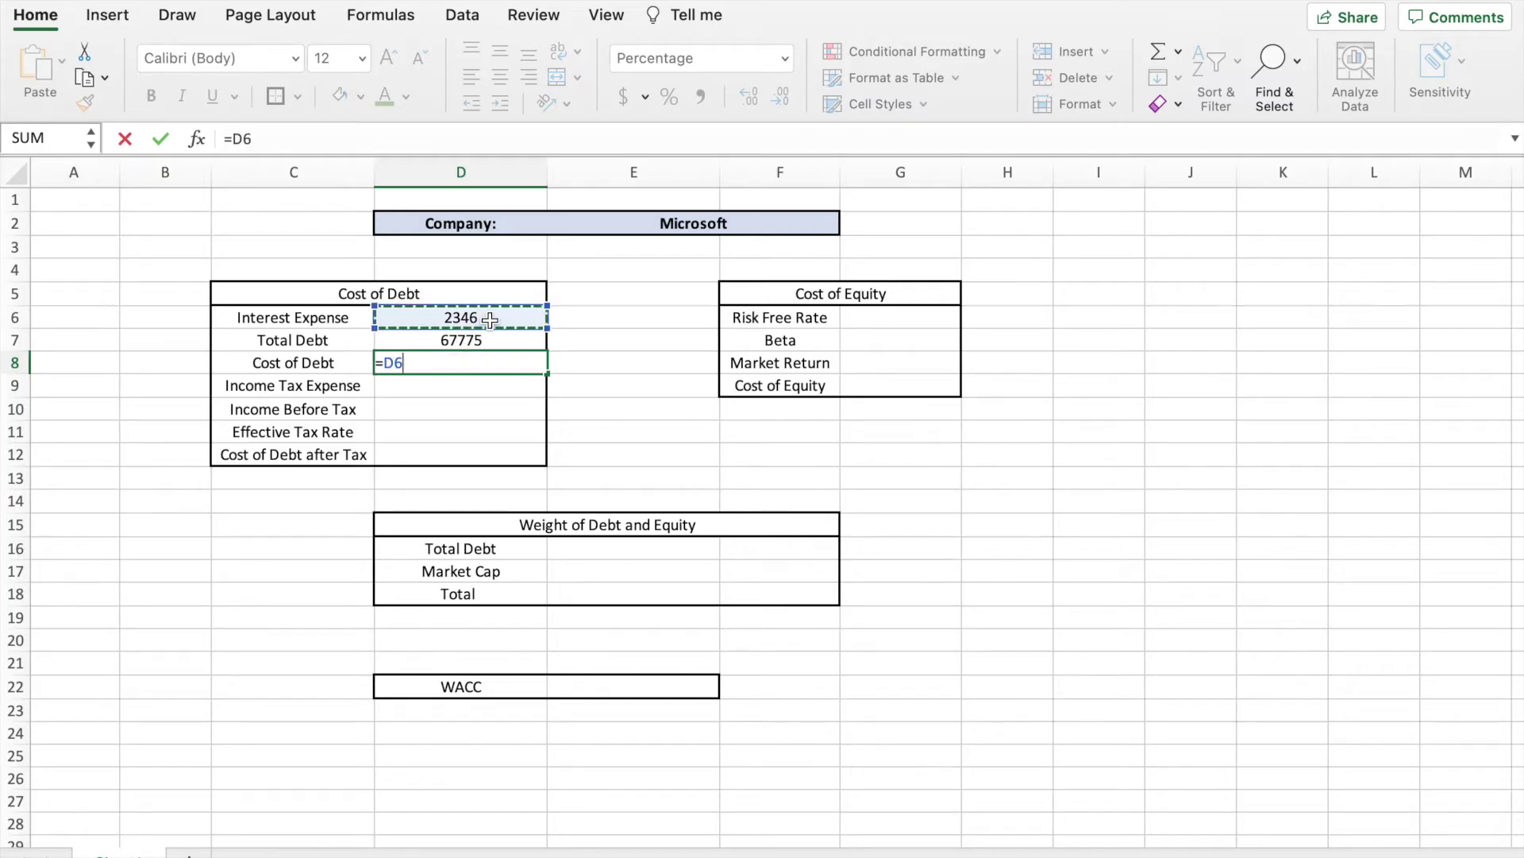
{"action": "type", "text": "/"}
{"action": "left_click", "coordinate": [487, 340]}
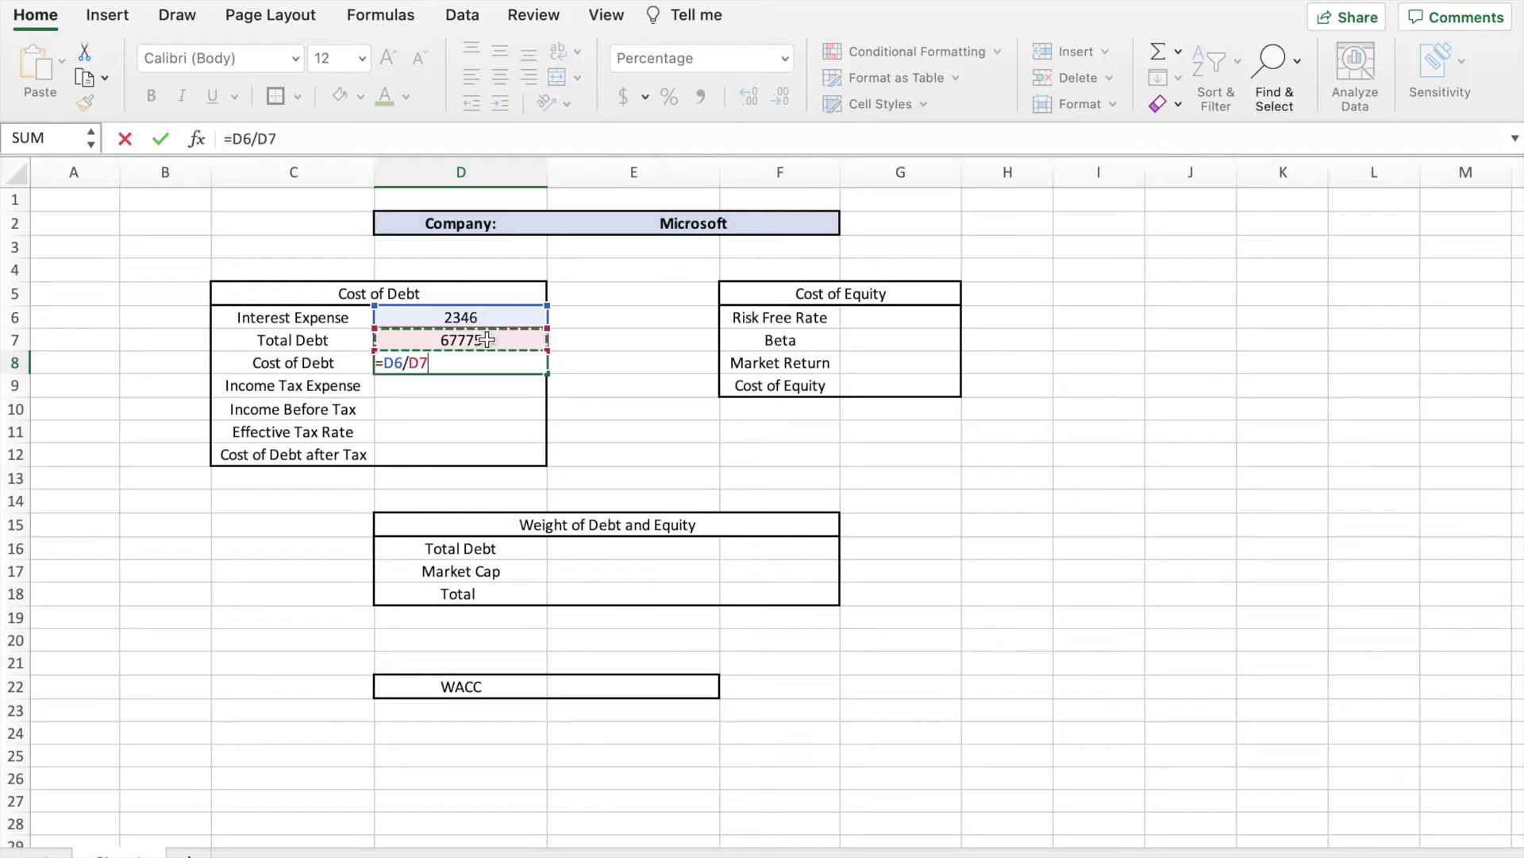
{"action": "key", "text": "Return"}
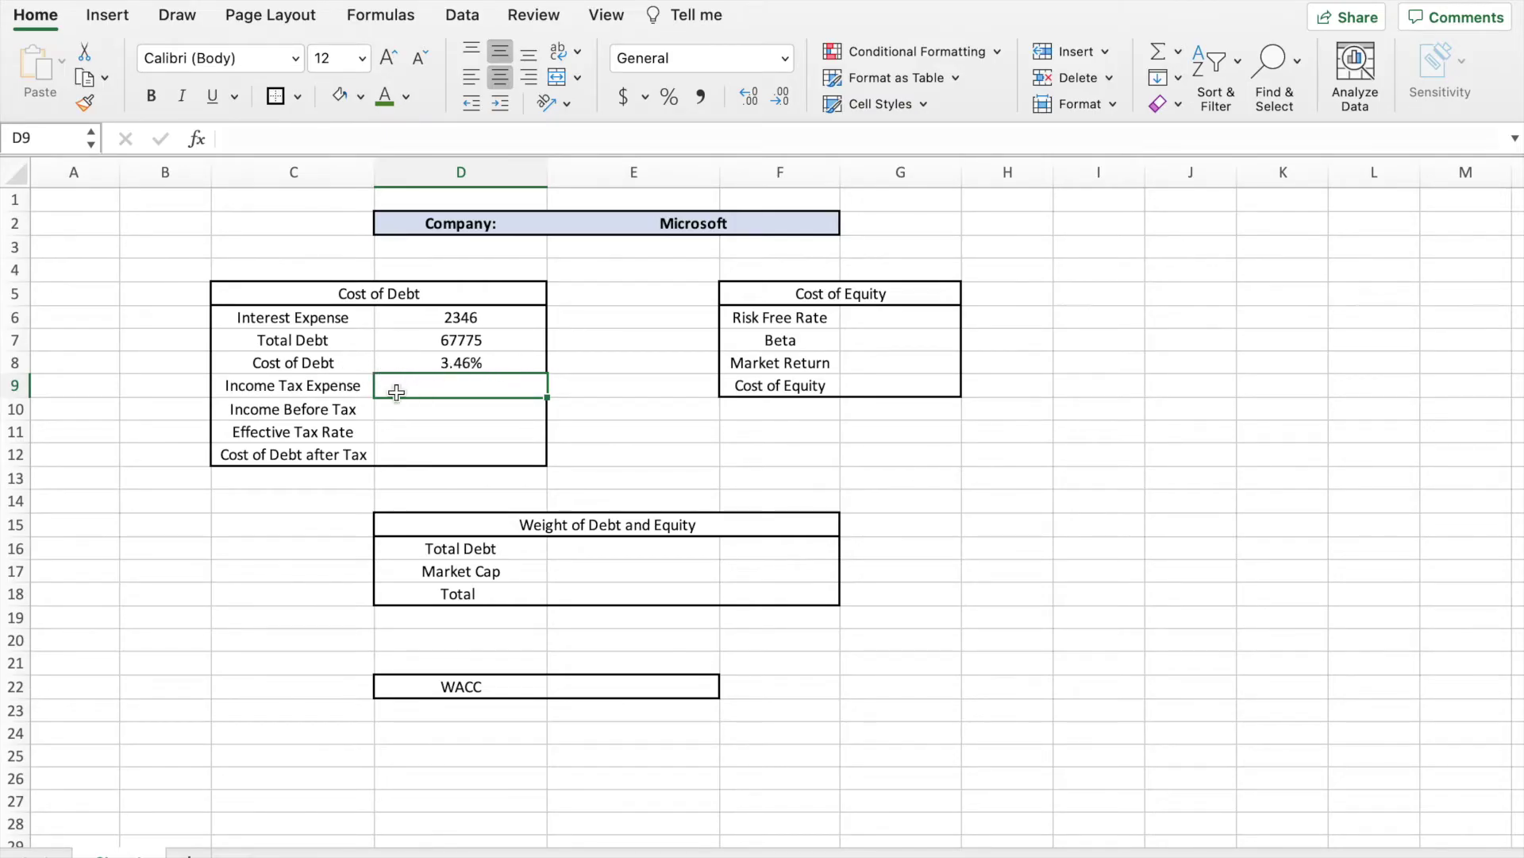
- Select D9 for the Income Tax Expense, and reopen Microsoft's income statement on Yahoo Finance to find the tax provision and pretax income
{"action": "left_click", "coordinate": [350, 394]}
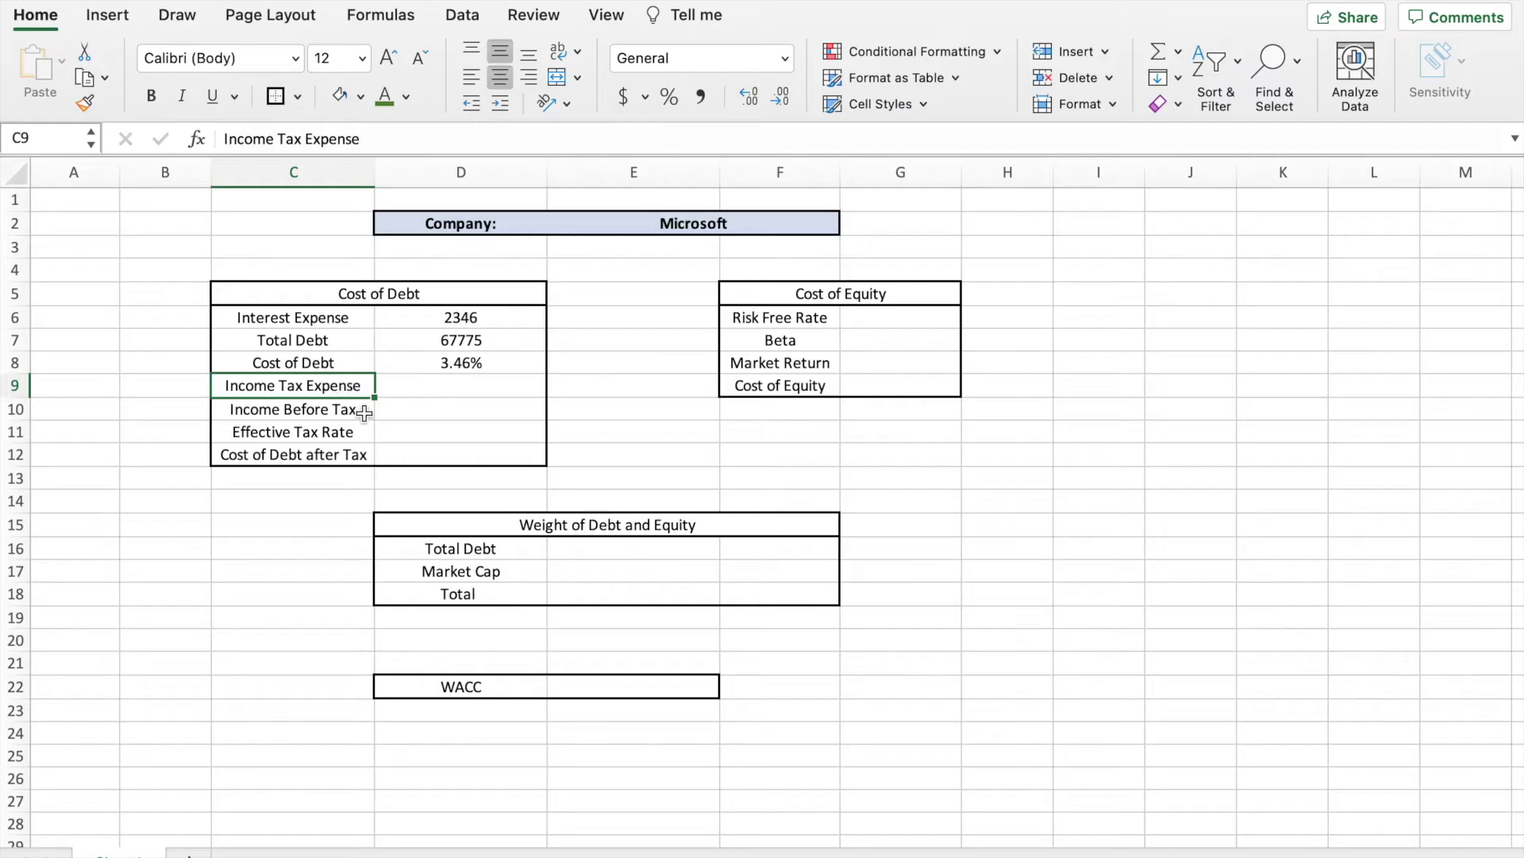
{"action": "left_click", "coordinate": [351, 409]}
{"action": "left_click", "coordinate": [441, 392]}
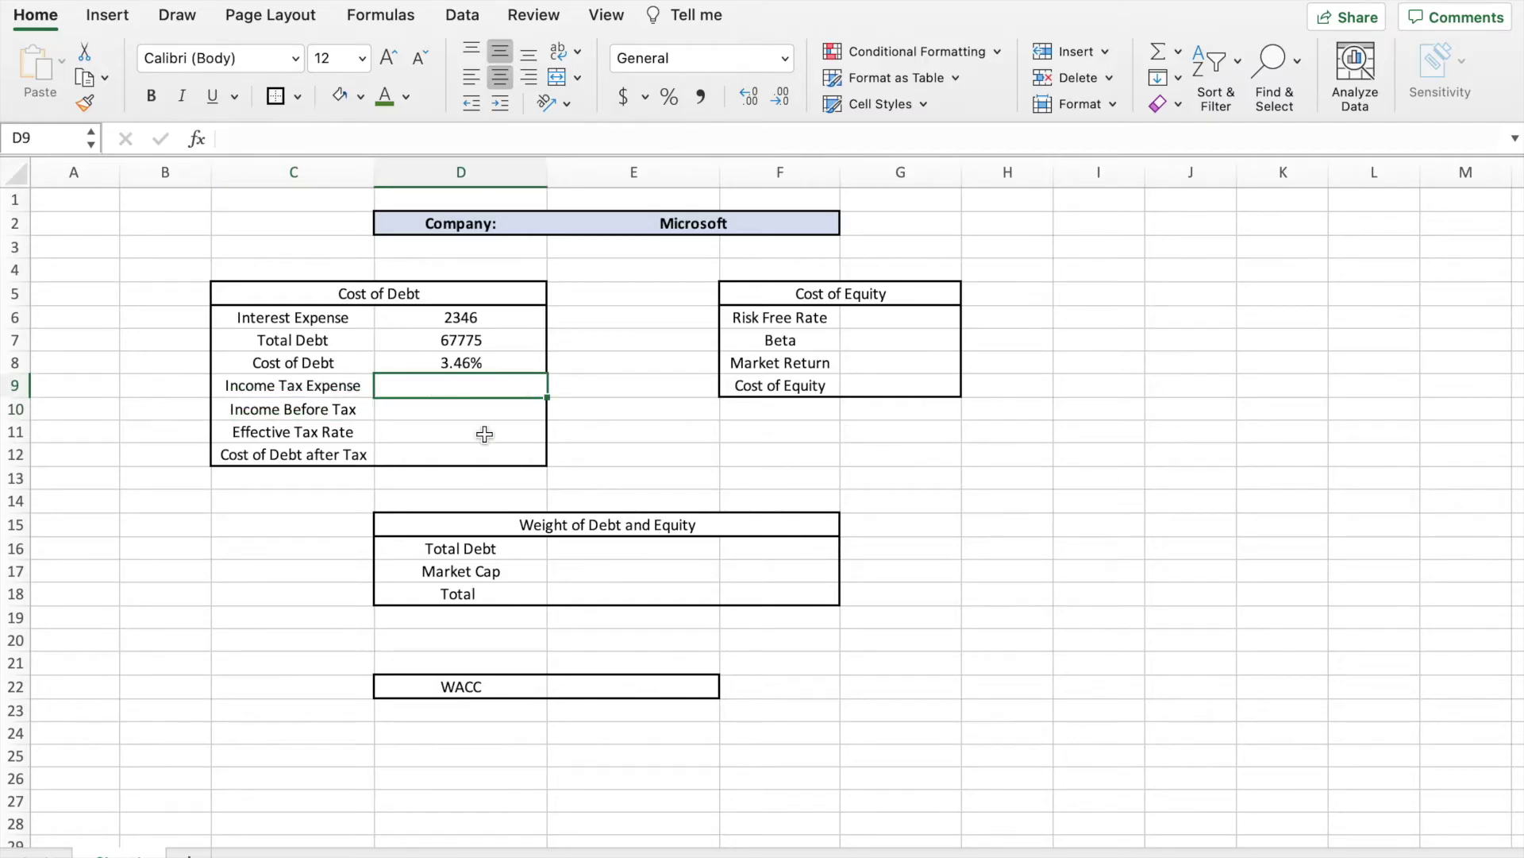
{"action": "key", "text": "ctrl+Right"}
{"action": "scroll", "coordinate": [644, 394], "scroll_direction": "up", "scroll_amount": 2}
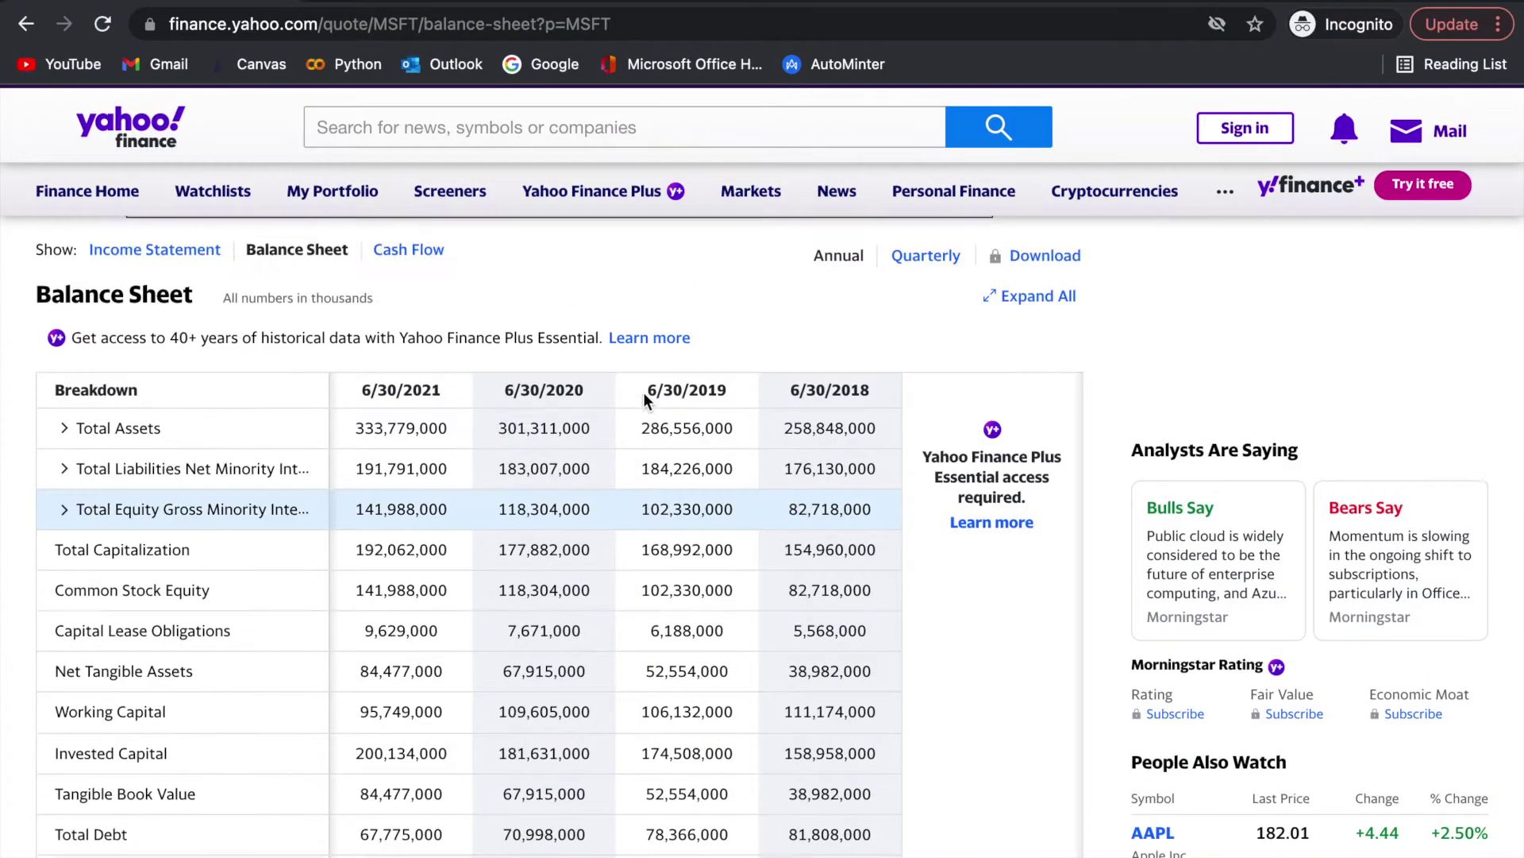
{"action": "scroll", "coordinate": [643, 392], "scroll_direction": "up", "scroll_amount": 5}
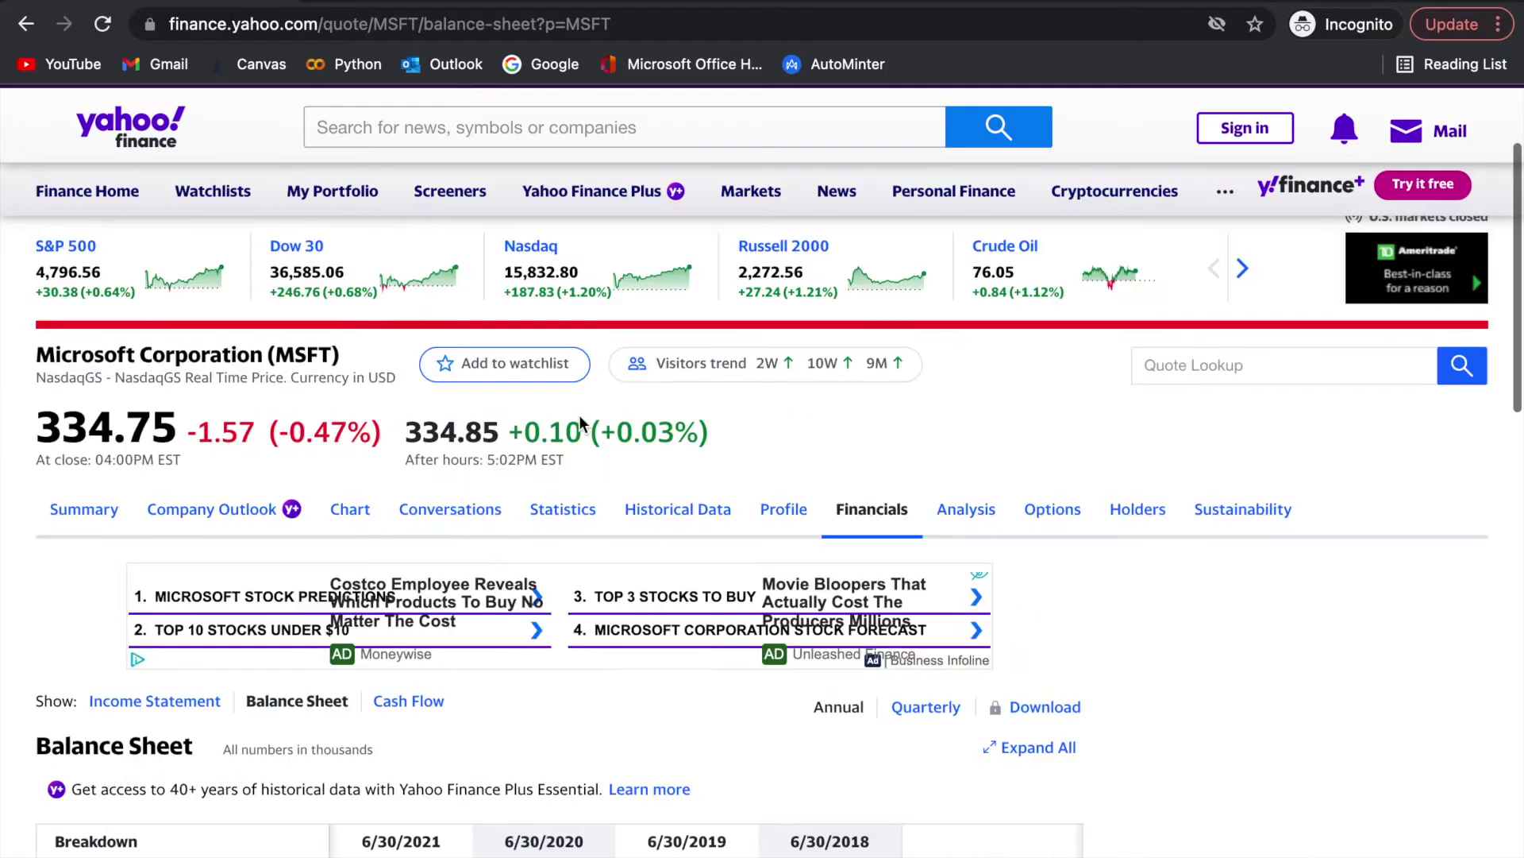
{"action": "left_click", "coordinate": [131, 704]}
{"action": "scroll", "coordinate": [544, 706], "scroll_direction": "down", "scroll_amount": 5}
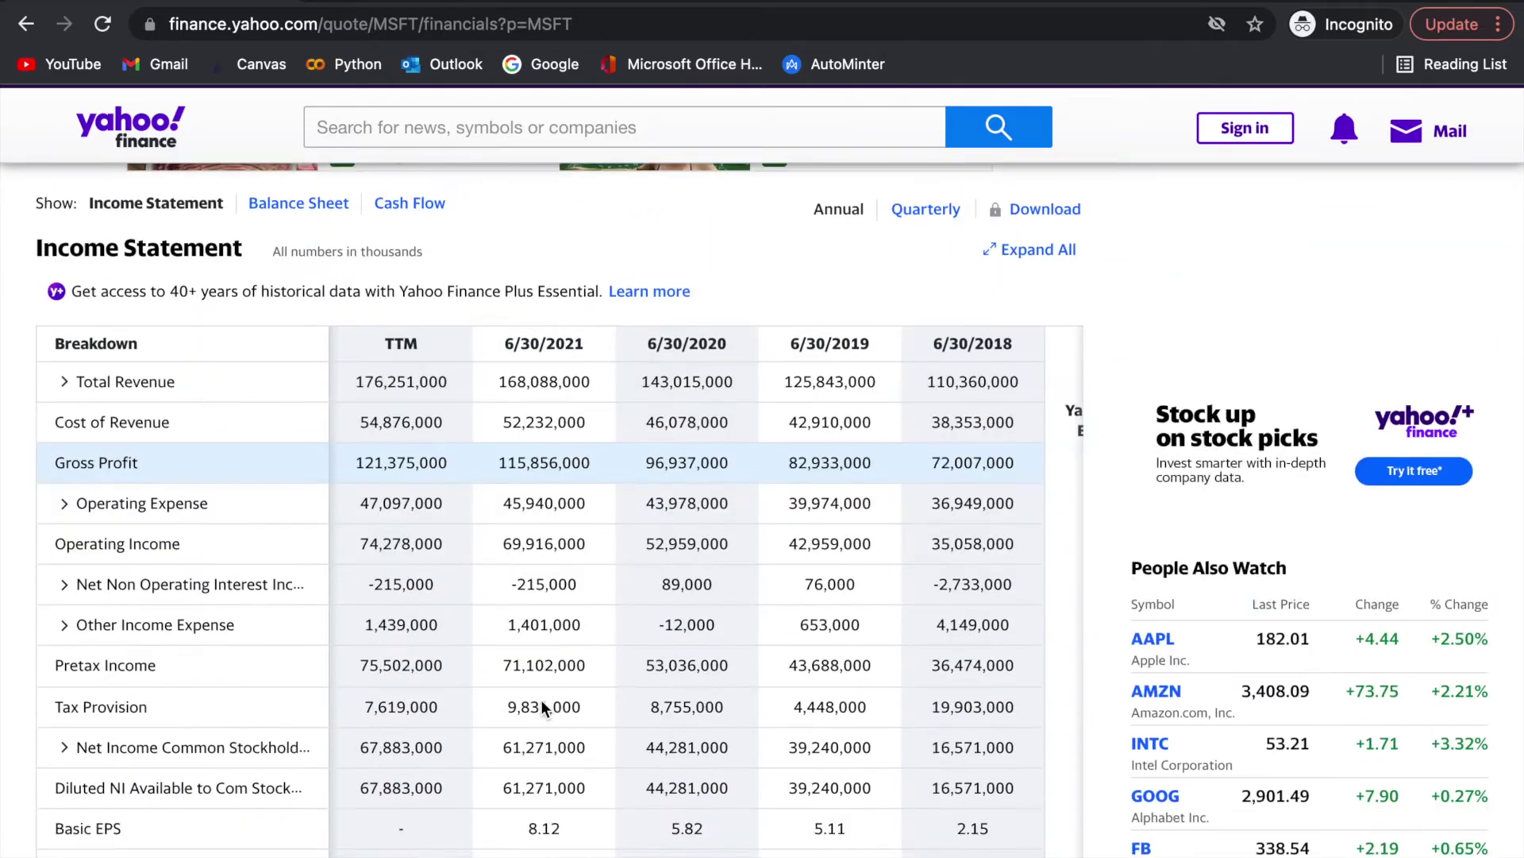
- Check the 6/30/2021 Tax Provision in Microsoft's income statement and enter 9831 as the Income Tax Expense in D9 of the Excel worksheet
{"action": "scroll", "coordinate": [545, 706], "scroll_direction": "down", "scroll_amount": 2}
{"action": "key", "text": "ctrl+Left"}
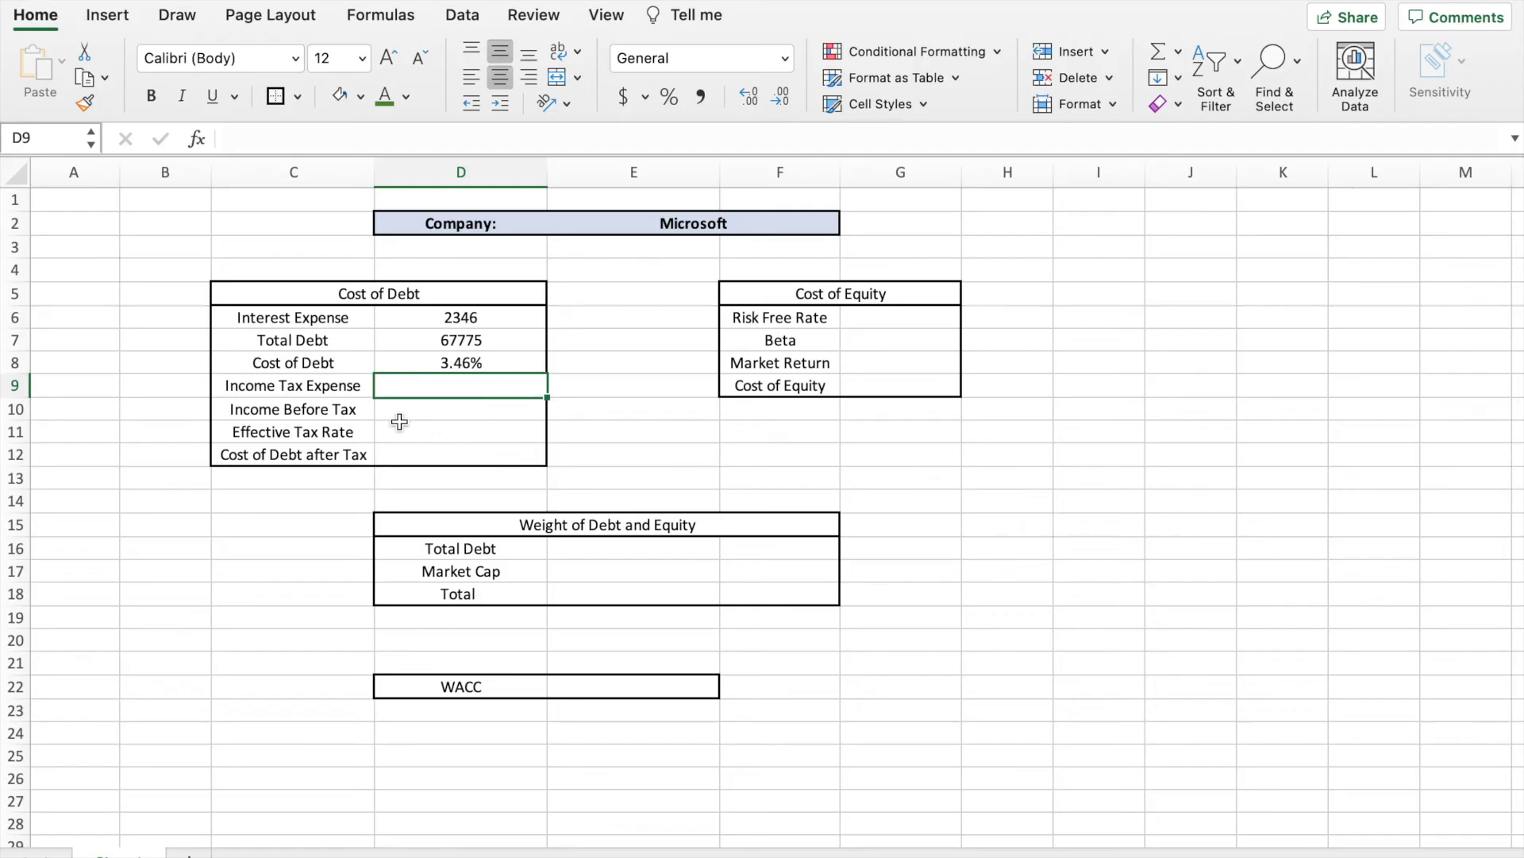
{"action": "left_click_drag", "start_coordinate": [328, 392], "coordinate": [386, 394]}
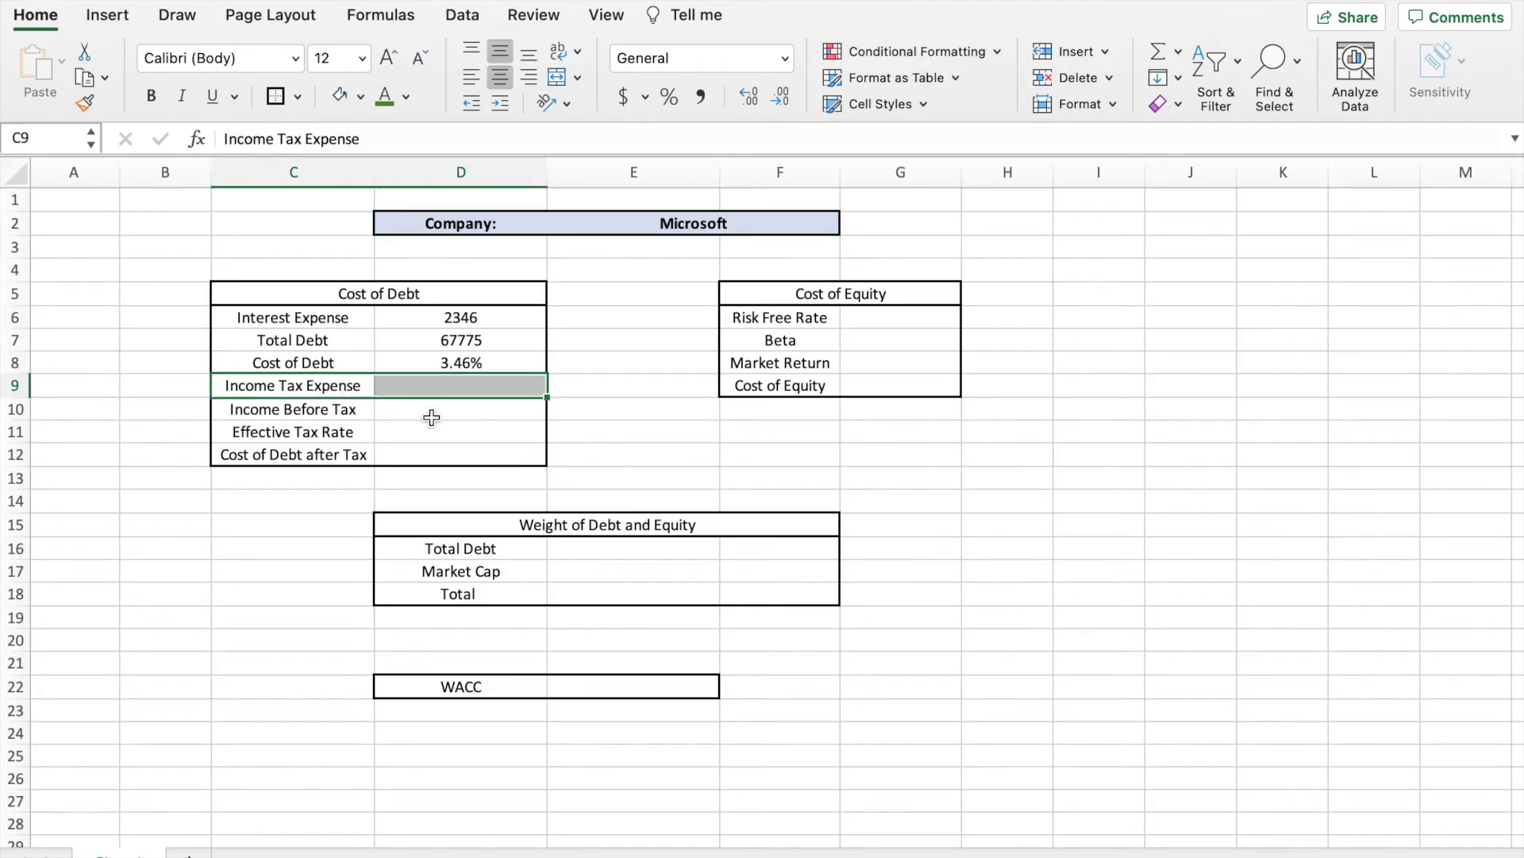
{"action": "key", "text": "ctrl+Right"}
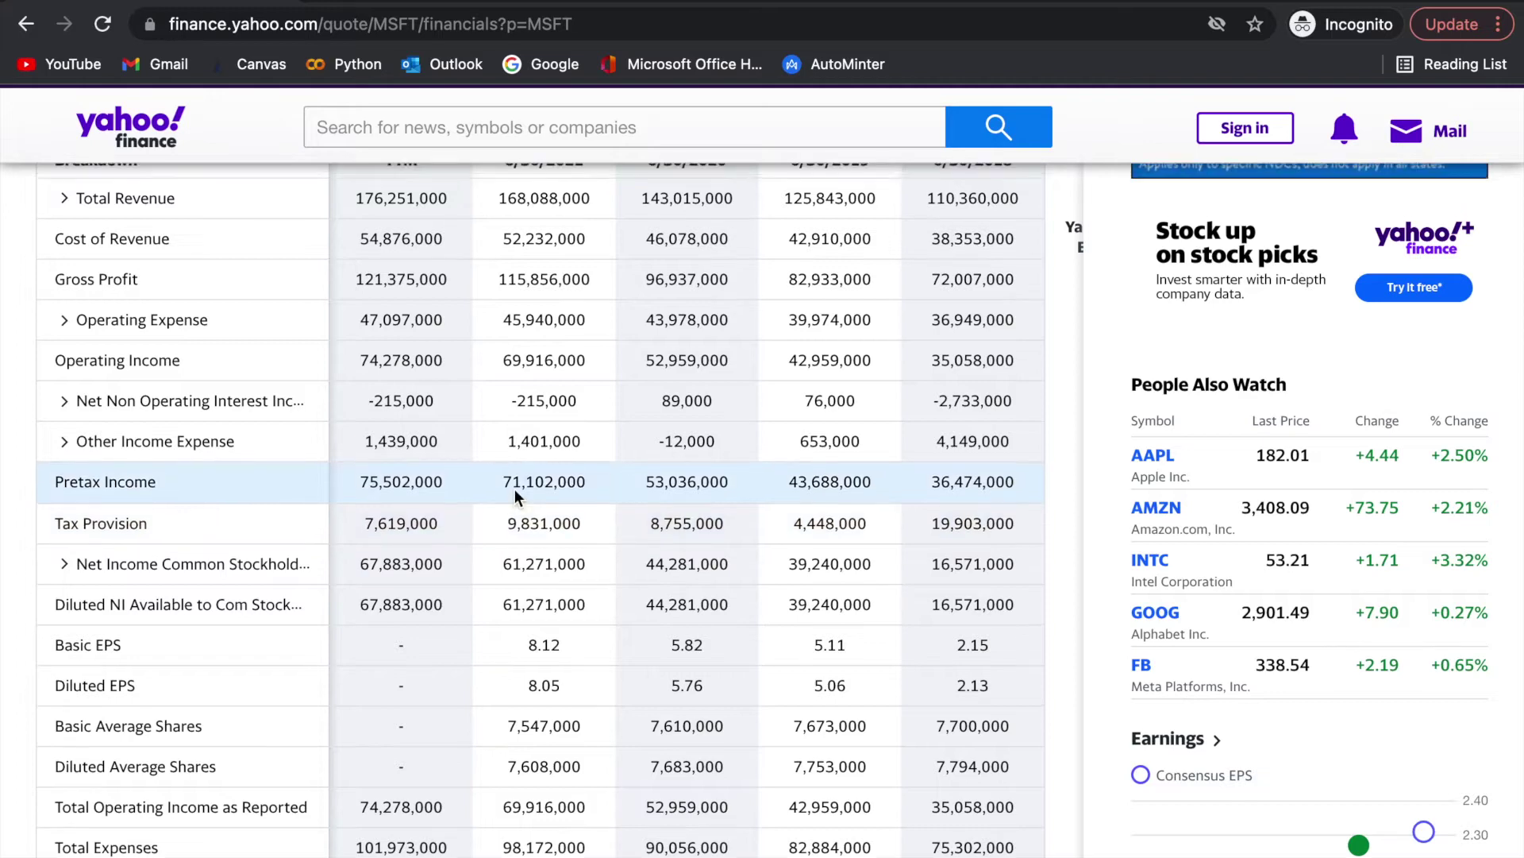
{"action": "scroll", "coordinate": [517, 493], "scroll_direction": "up", "scroll_amount": 3}
{"action": "scroll", "coordinate": [517, 673], "scroll_direction": "down", "scroll_amount": 1}
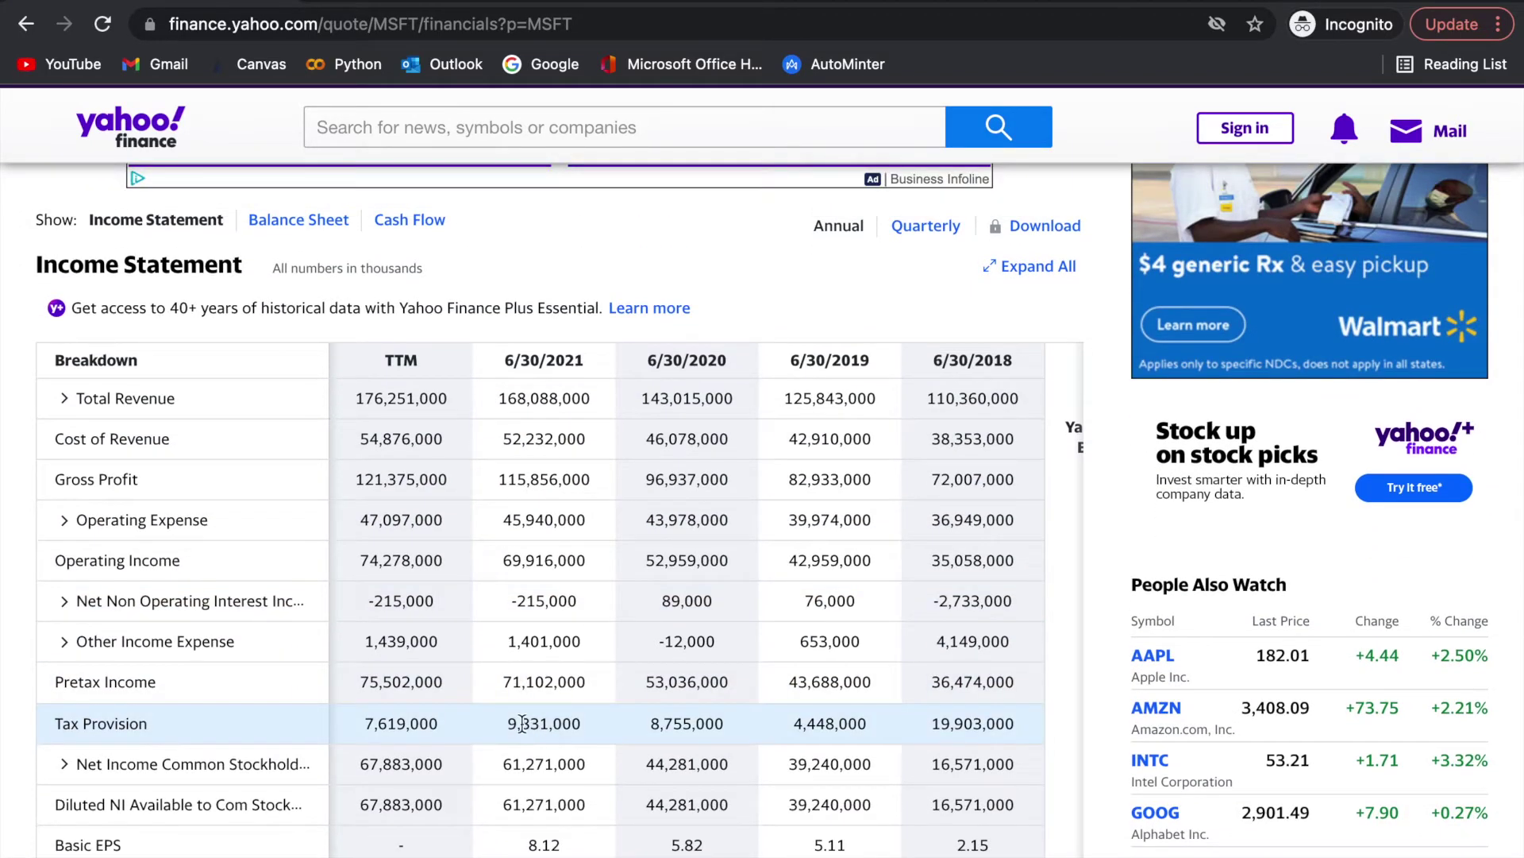
{"action": "key", "text": "ctrl+Left"}
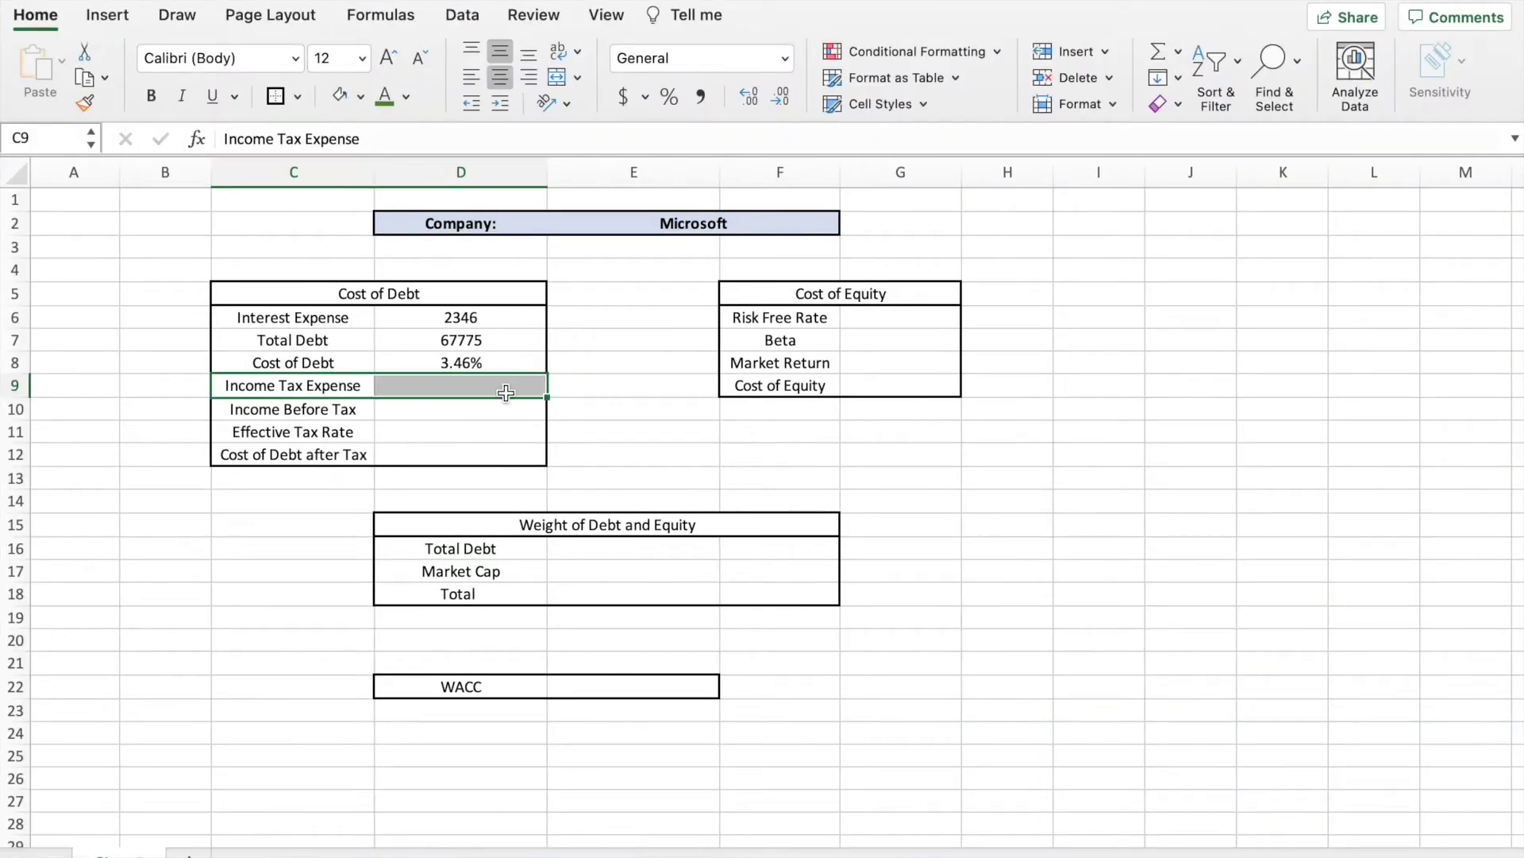
{"action": "left_click", "coordinate": [502, 388]}
{"action": "type", "text": "9831"}
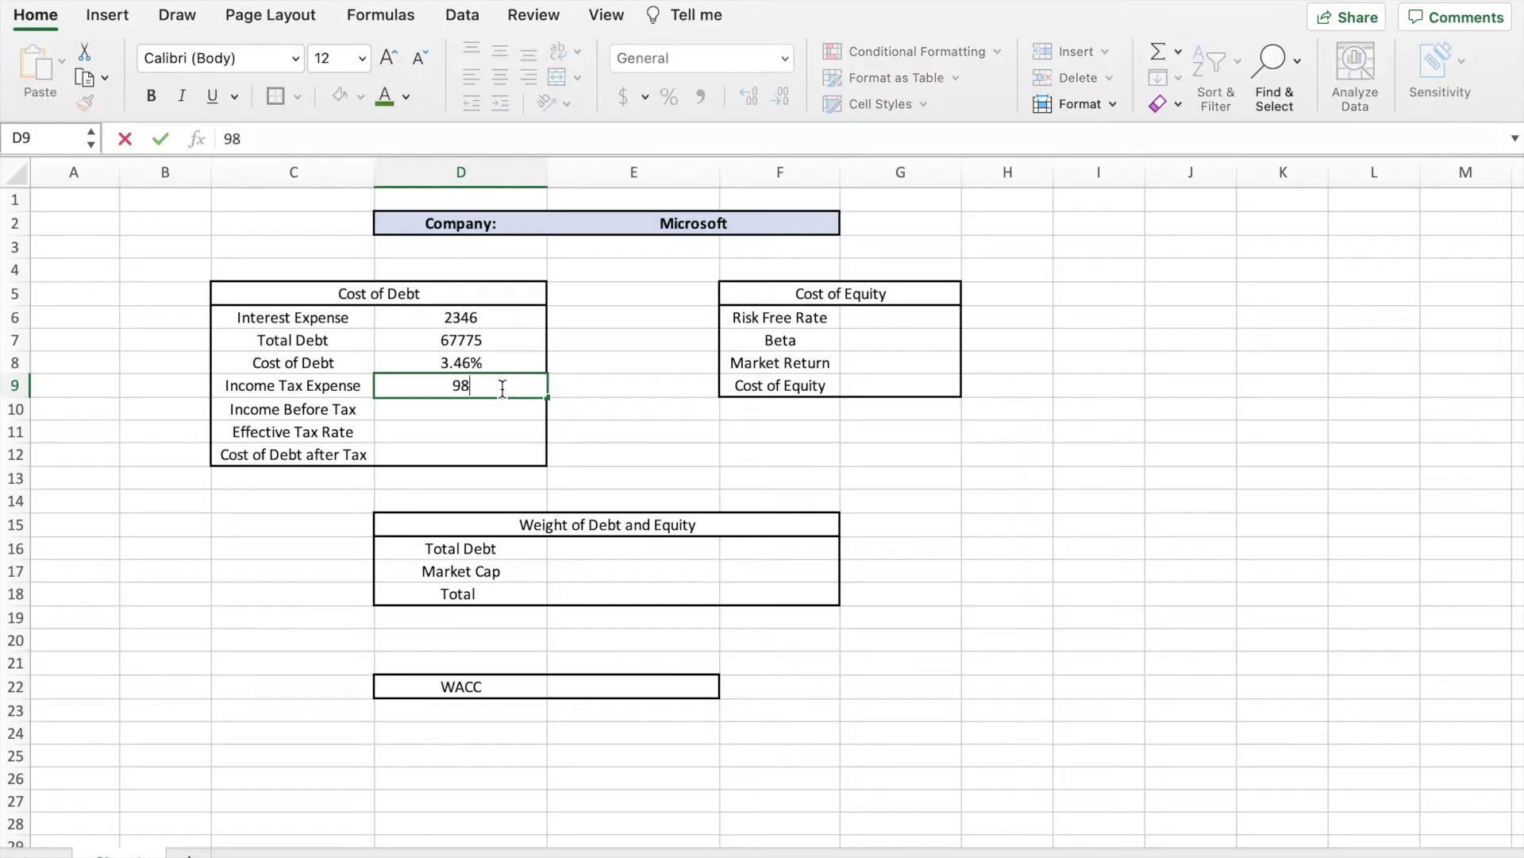
- Look up the 6/30/2021 Pretax Income on Yahoo Finance and enter 71102 as the Income Before Tax in D10 of the worksheet
{"action": "left_click", "coordinate": [355, 411]}
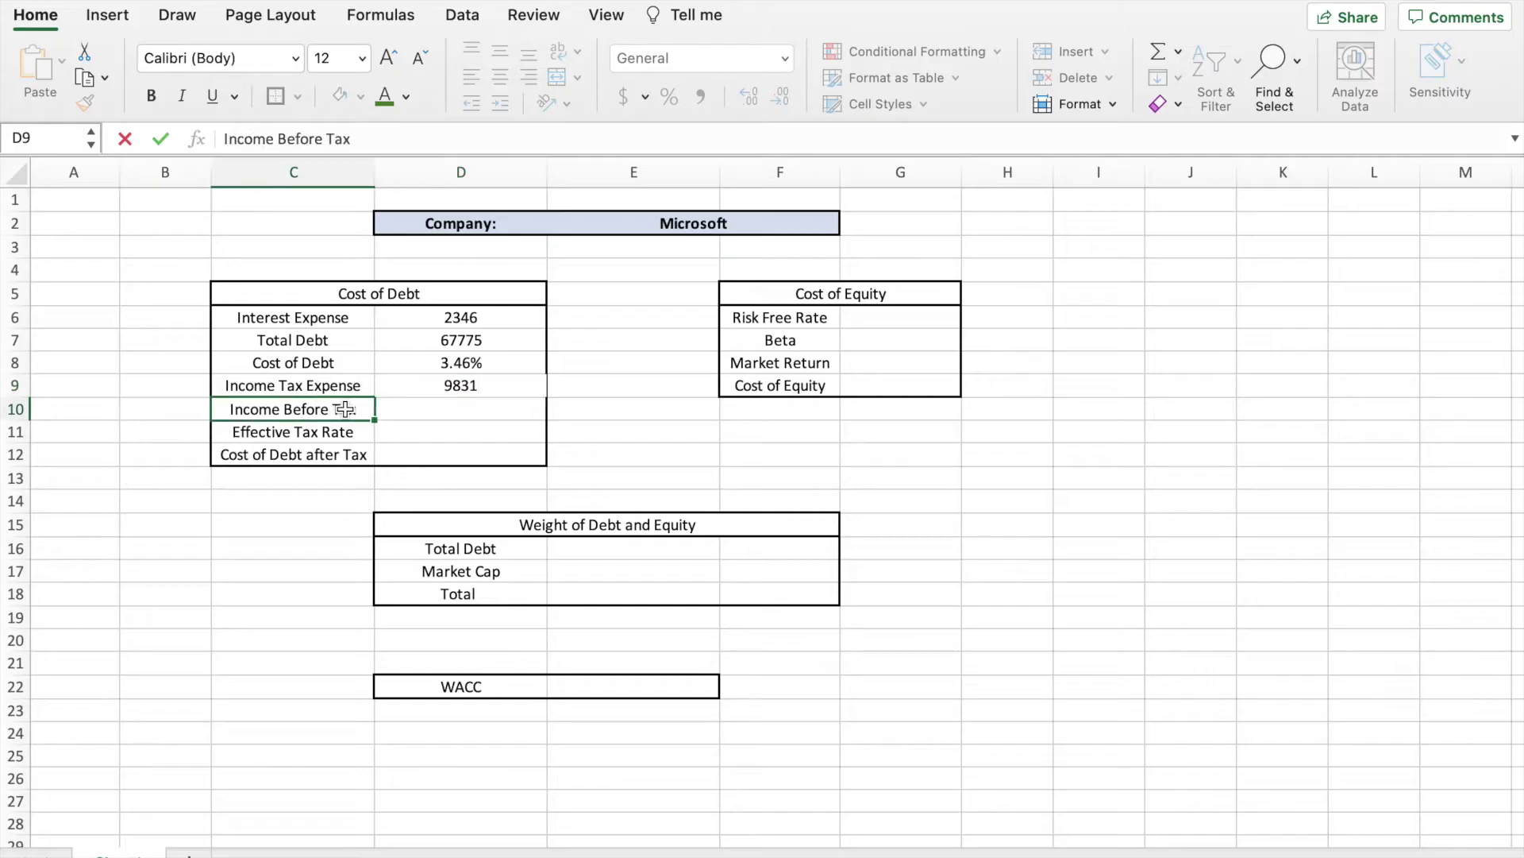
{"action": "key", "text": "shift+Right"}
{"action": "left_click", "coordinate": [449, 409]}
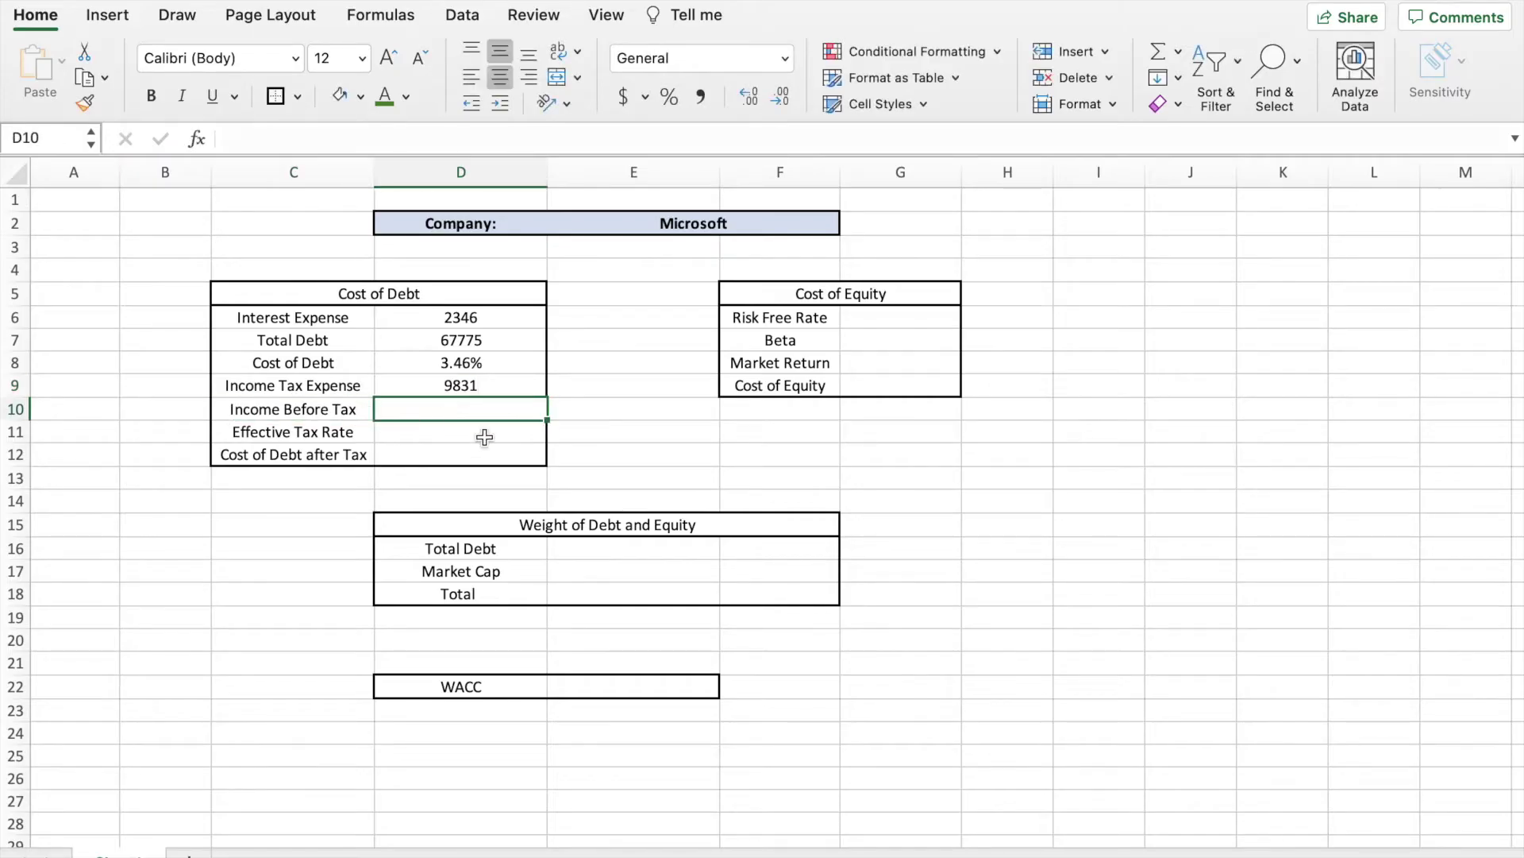
{"action": "key", "text": "super+Tab"}
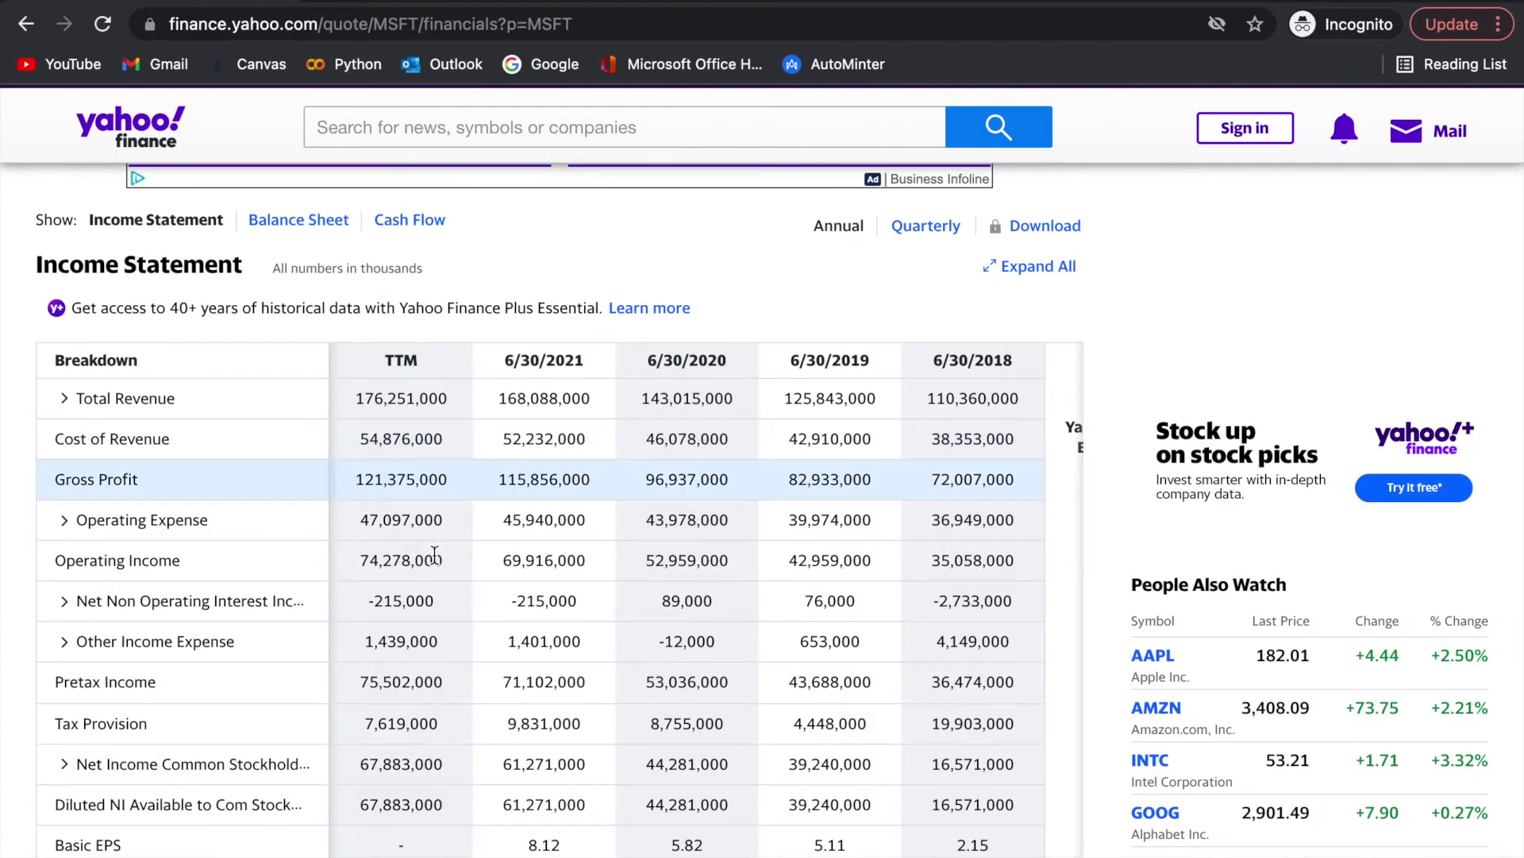
{"action": "scroll", "coordinate": [400, 635], "scroll_direction": "down", "scroll_amount": 1}
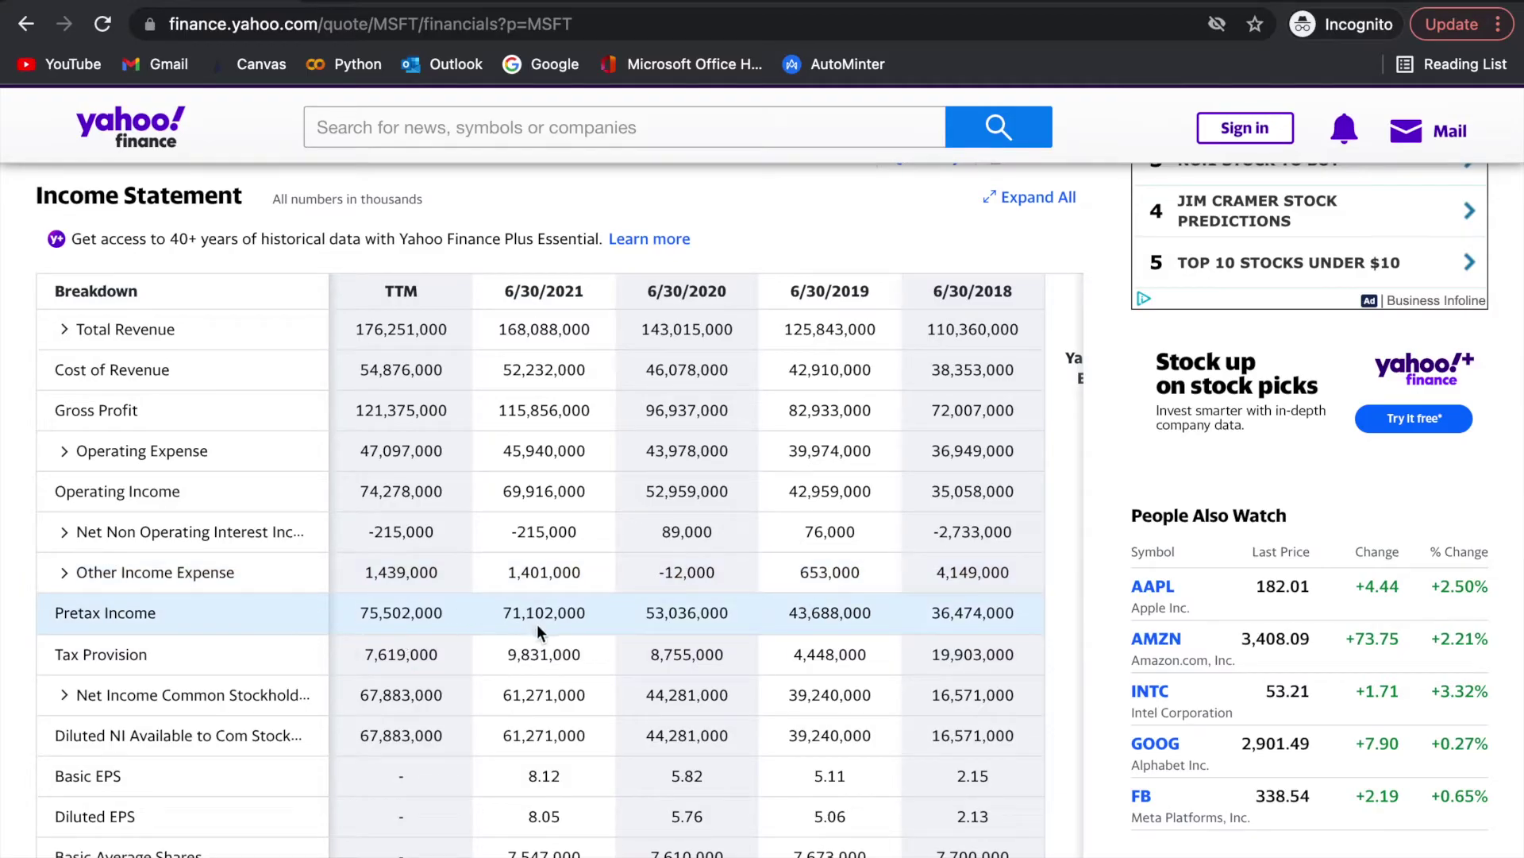
{"action": "key", "text": "super+Tab"}
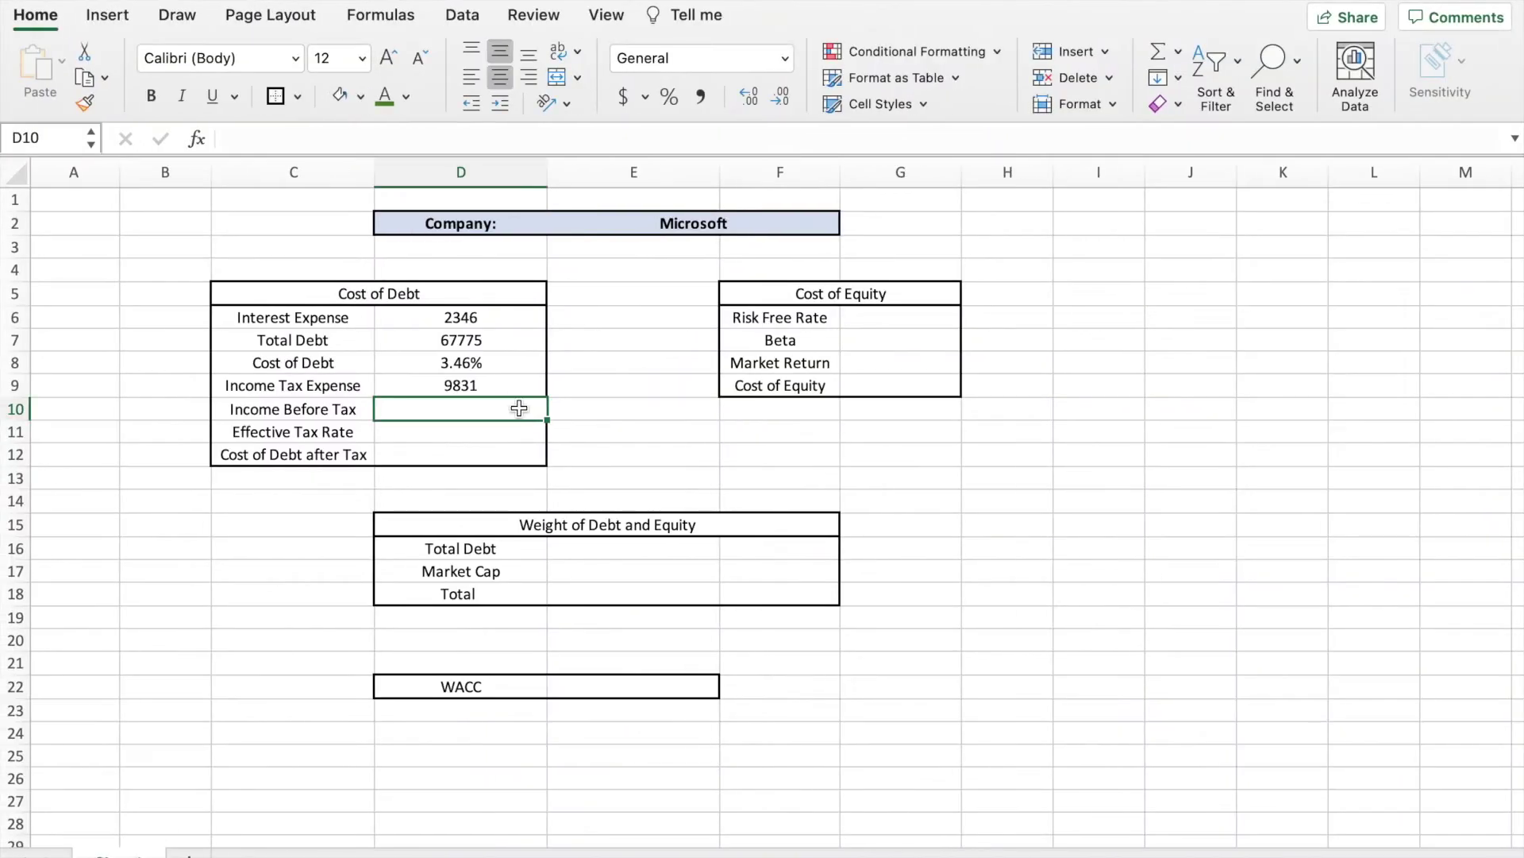
{"action": "type", "text": "71102"}
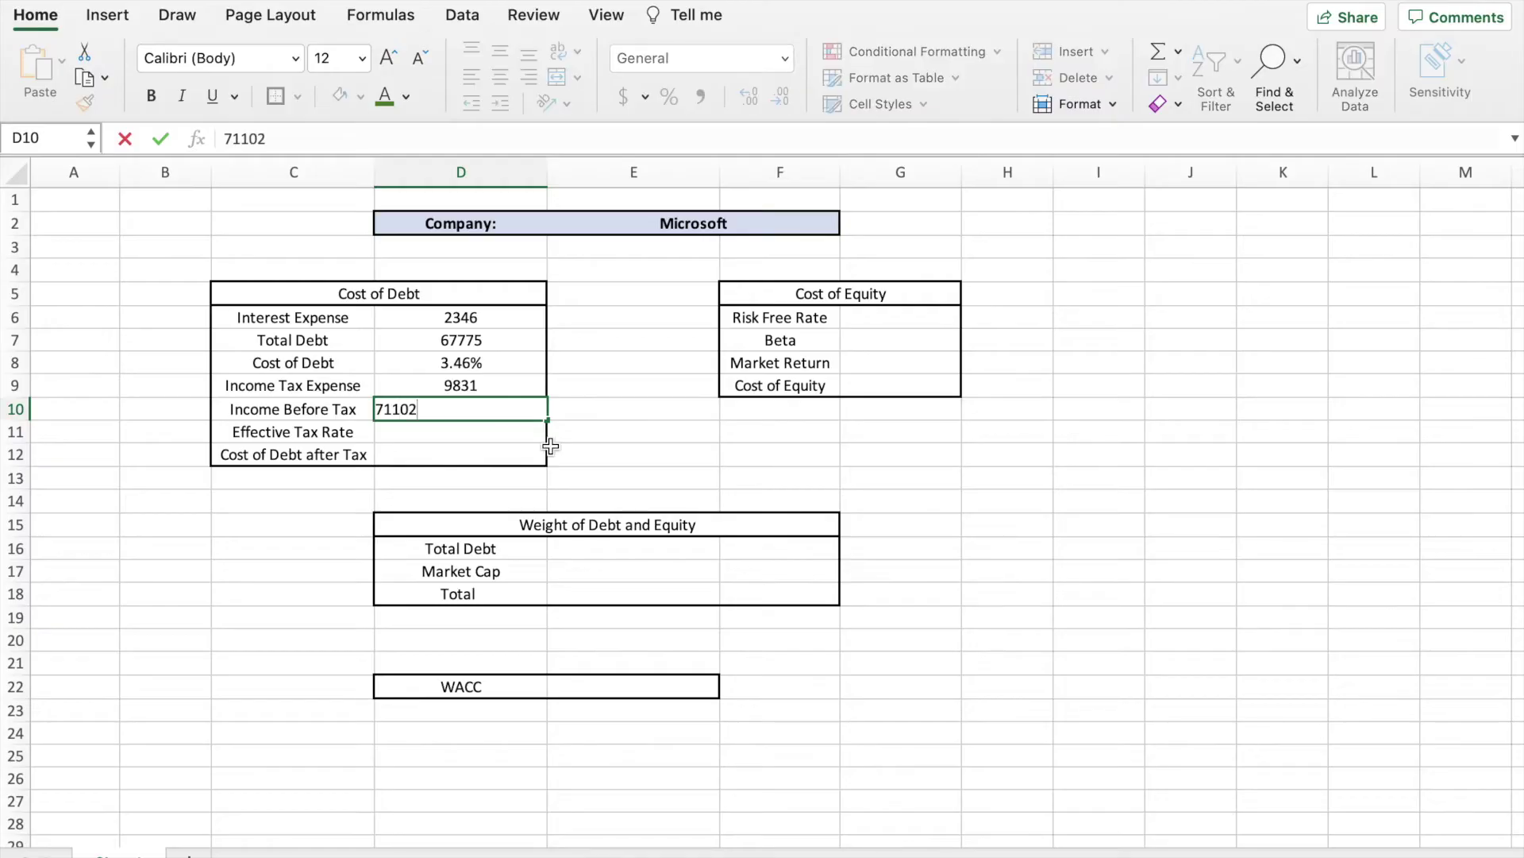
{"action": "key", "text": "super+Tab"}
{"action": "key", "text": "super+Tab"}
{"action": "key", "text": "Return"}
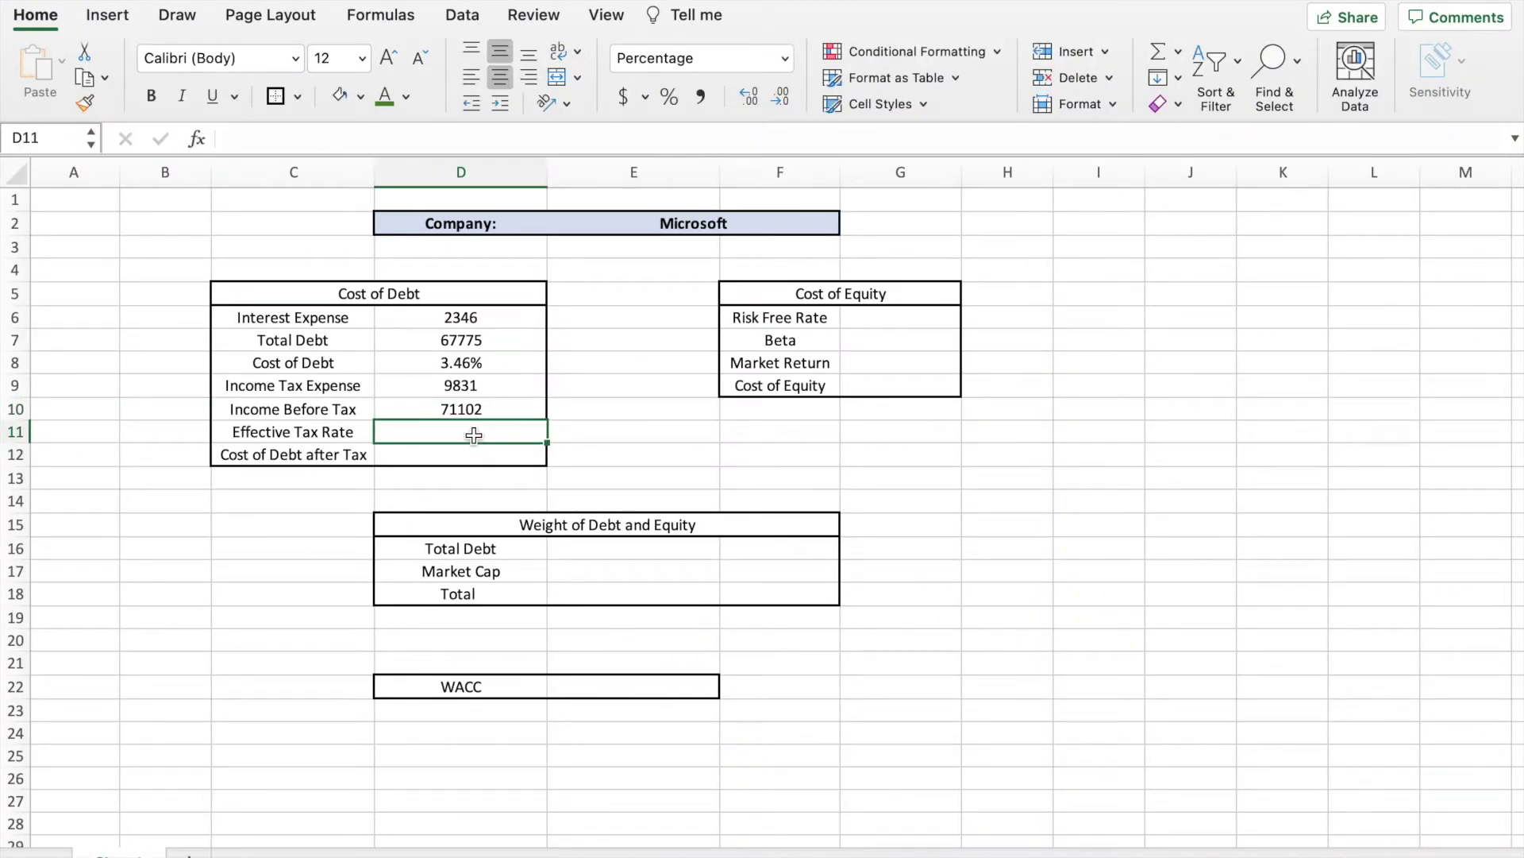
- Calculate the Effective Tax Rate in D11 by dividing income tax expense by income before tax with the formula =D9/D10
{"action": "type", "text": "="}
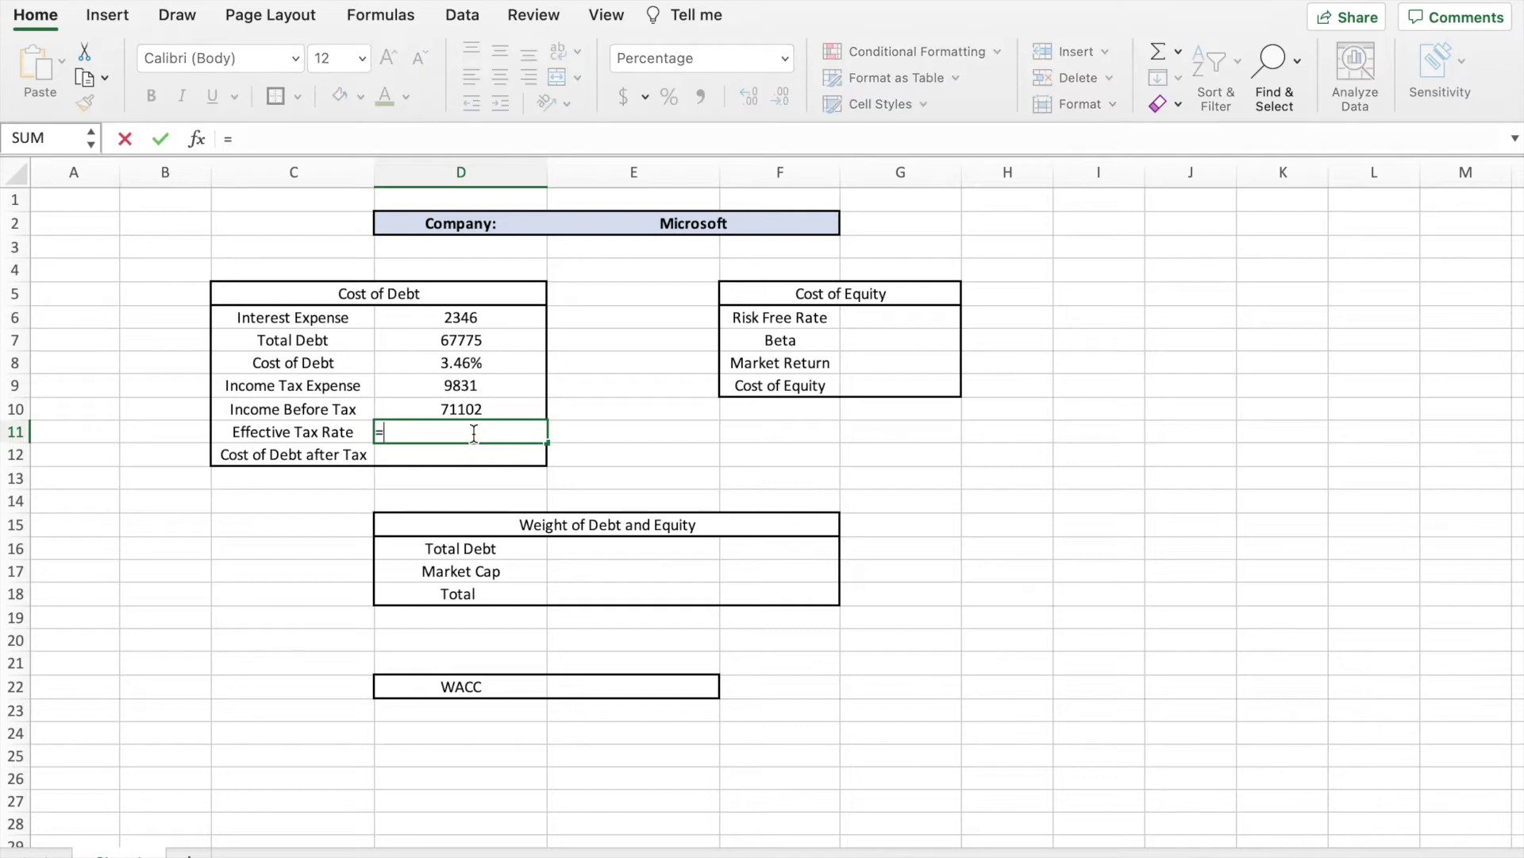
{"action": "left_click", "coordinate": [497, 390]}
{"action": "type", "text": "/"}
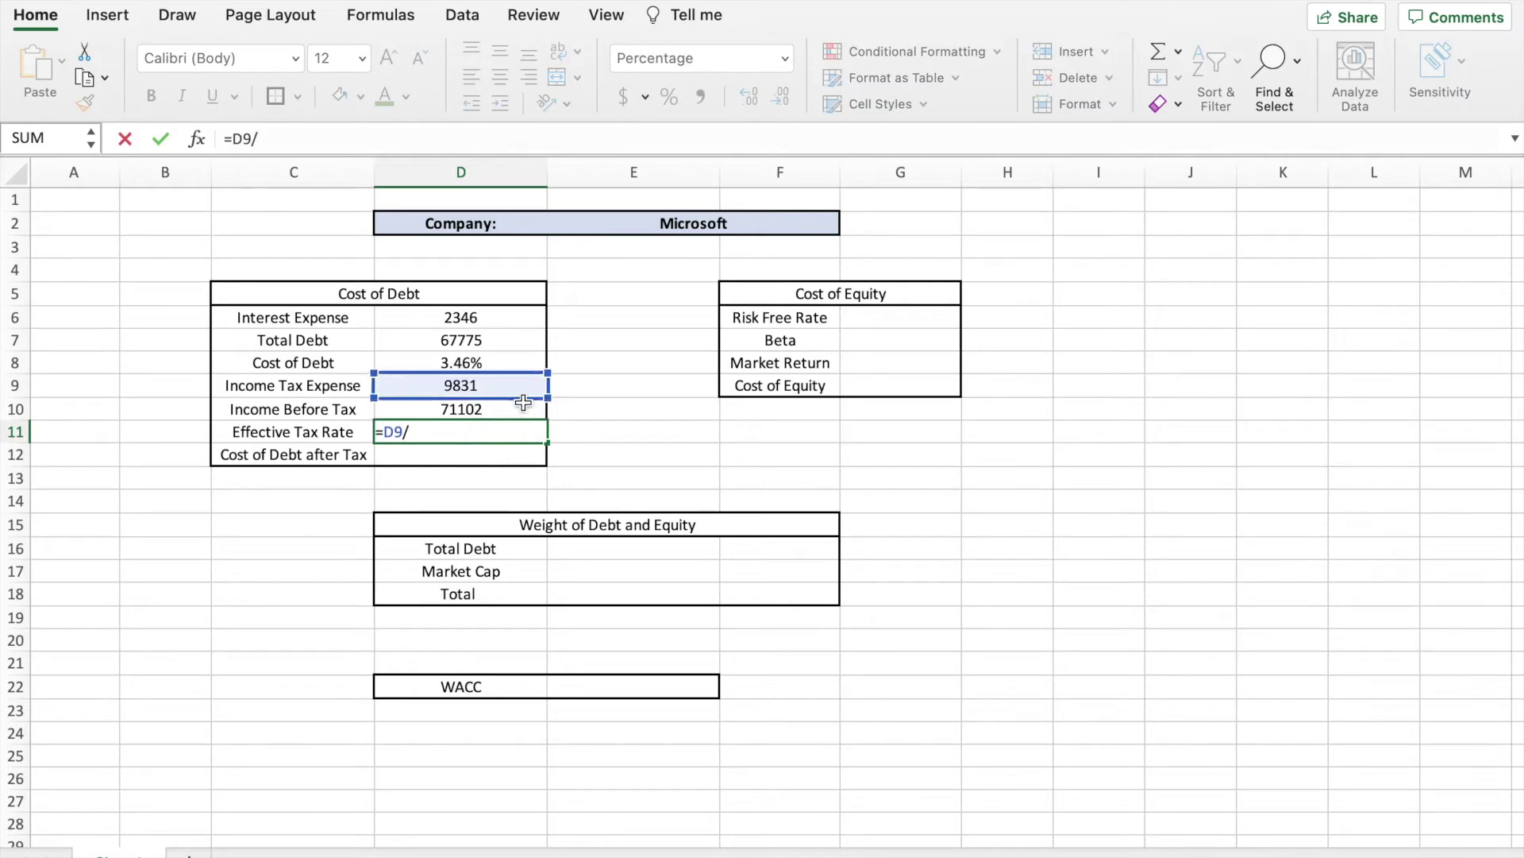
{"action": "left_click", "coordinate": [512, 410]}
{"action": "key", "text": "Return"}
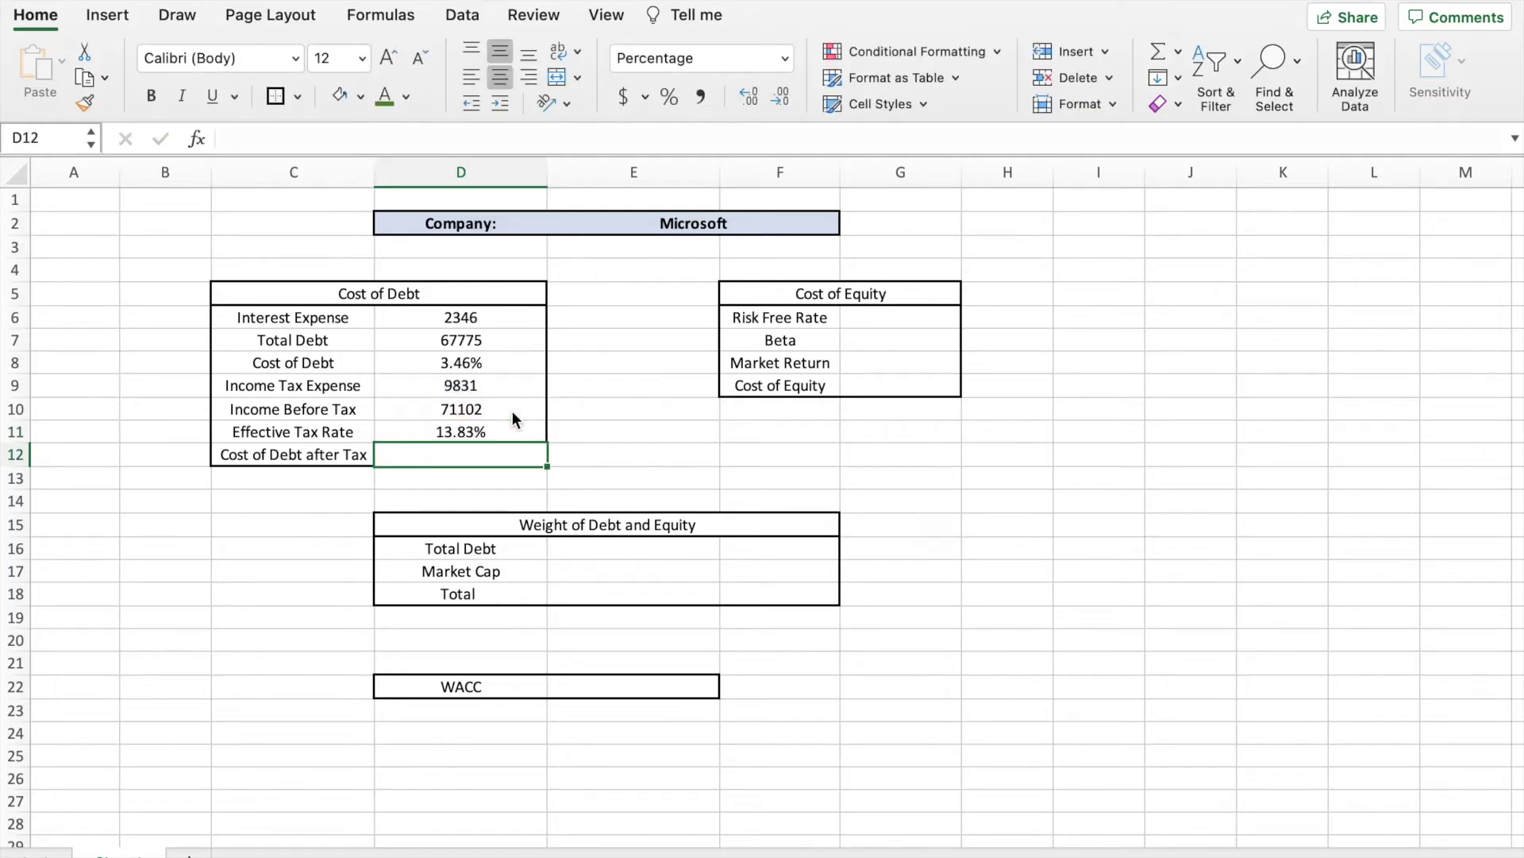
{"action": "left_click", "coordinate": [479, 431]}
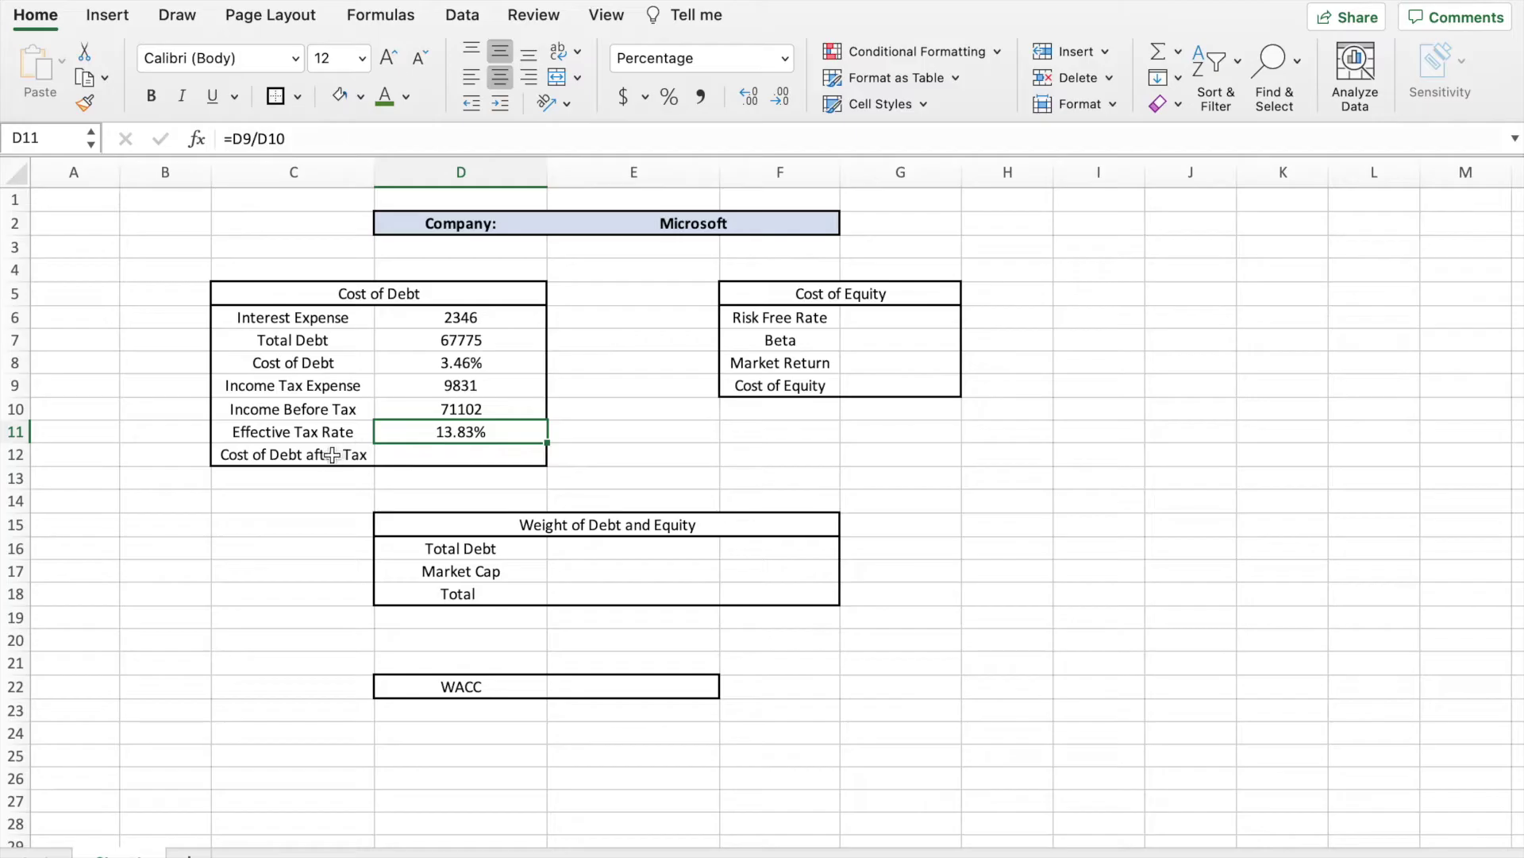
- Calculate the Cost of Debt after Tax in D12 with the formula =D8*(1-D11)
{"action": "left_click", "coordinate": [436, 457]}
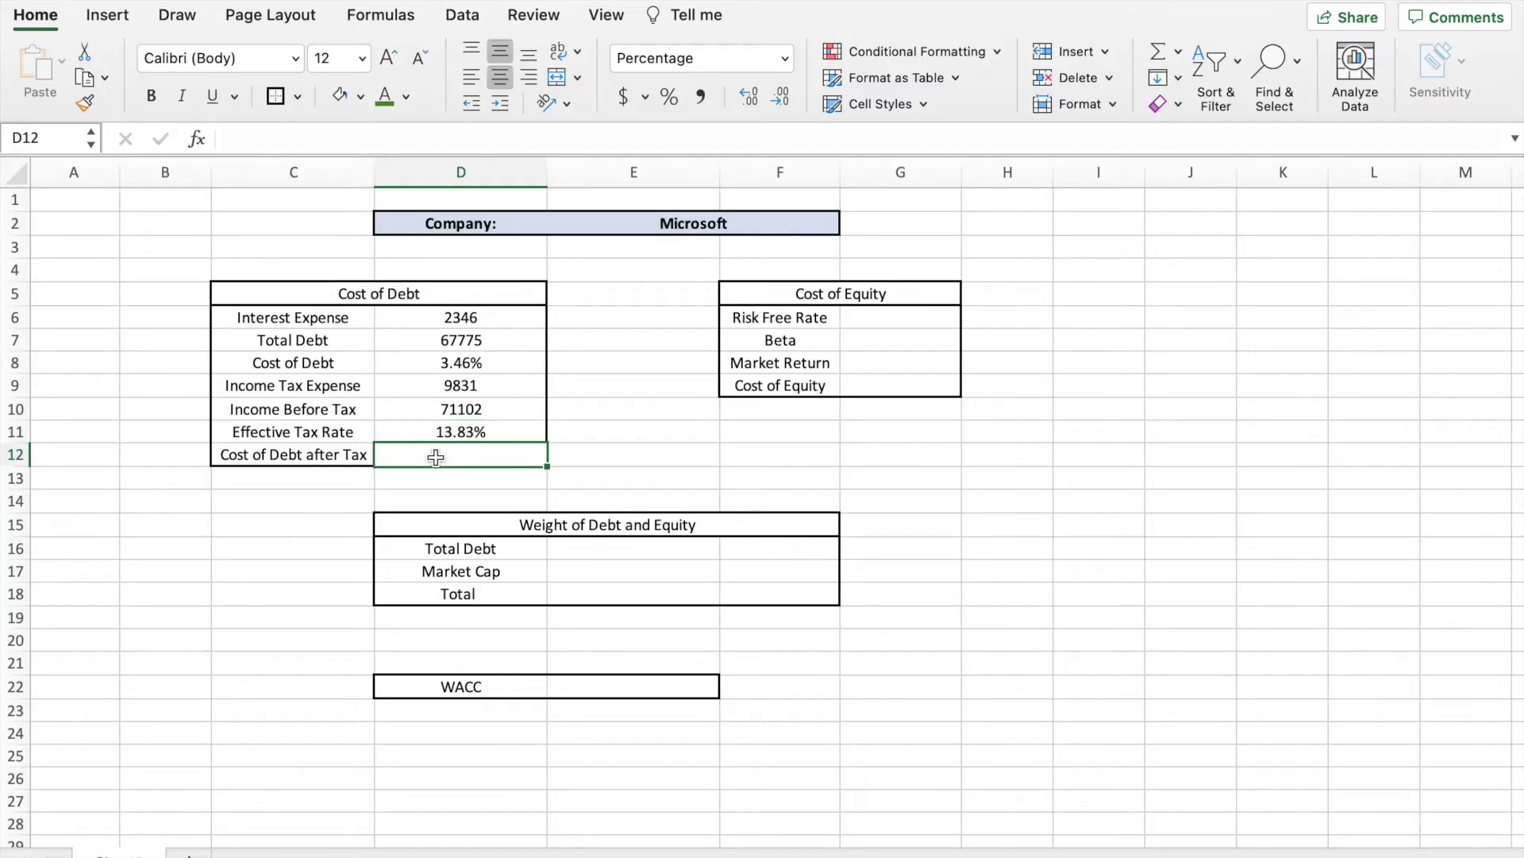
{"action": "type", "text": "="}
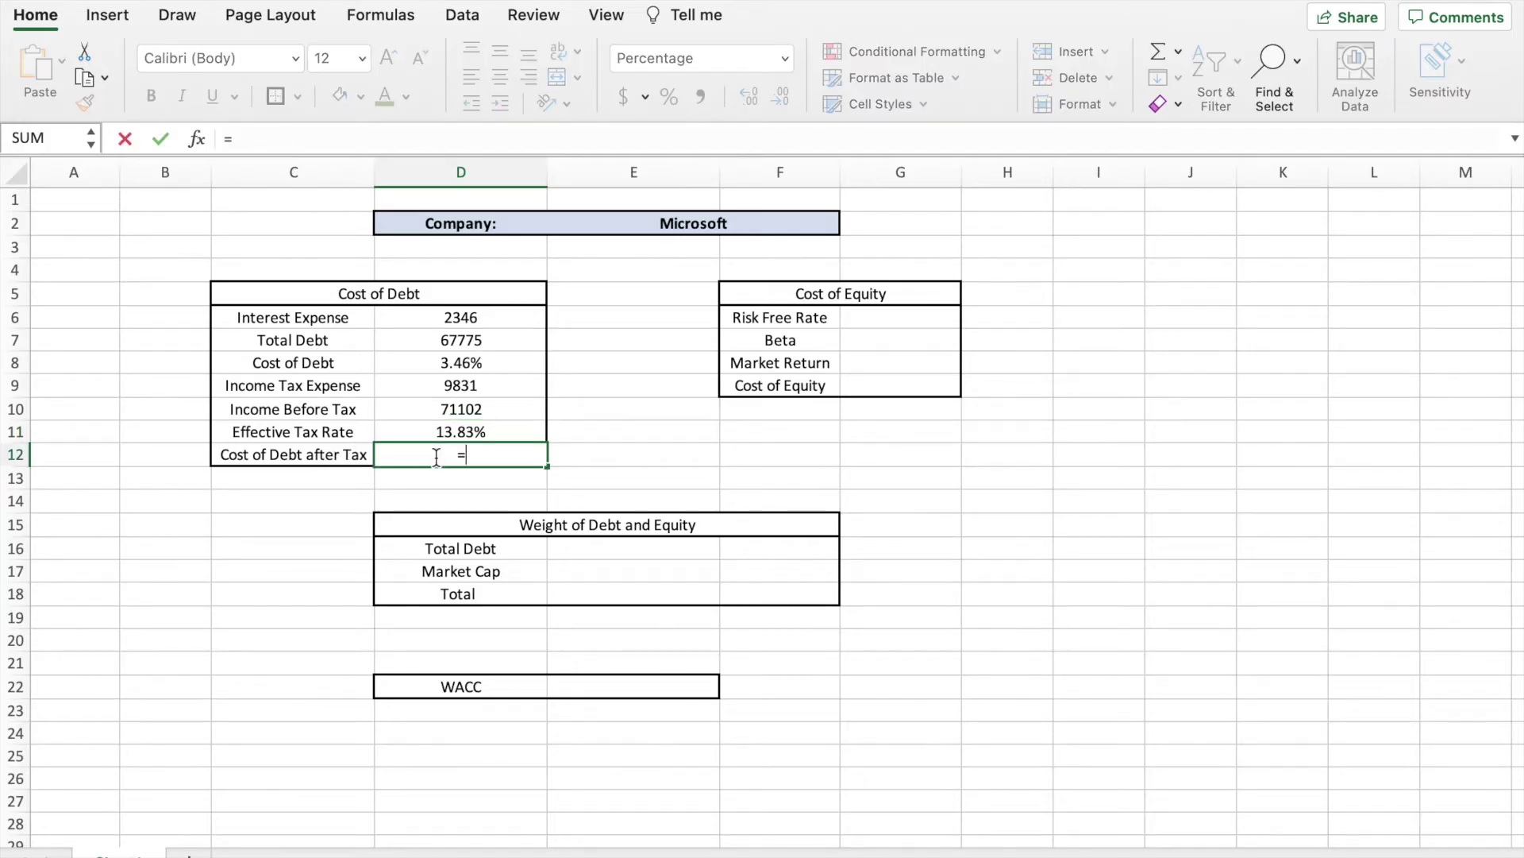
{"action": "left_click", "coordinate": [490, 365]}
{"action": "type", "text": "*("}
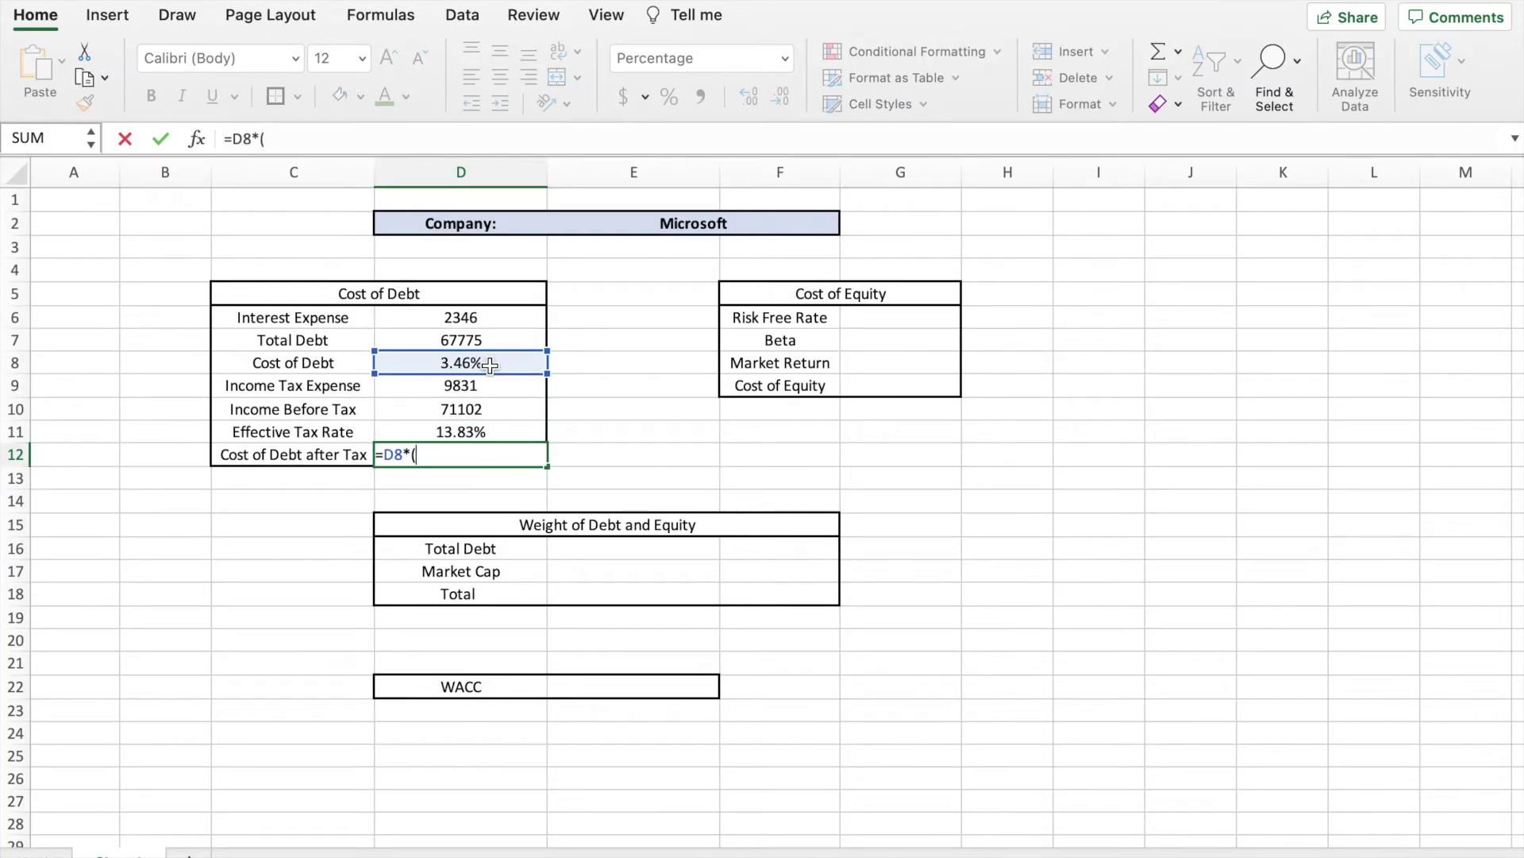
{"action": "type", "text": "1-"}
{"action": "left_click", "coordinate": [502, 430]}
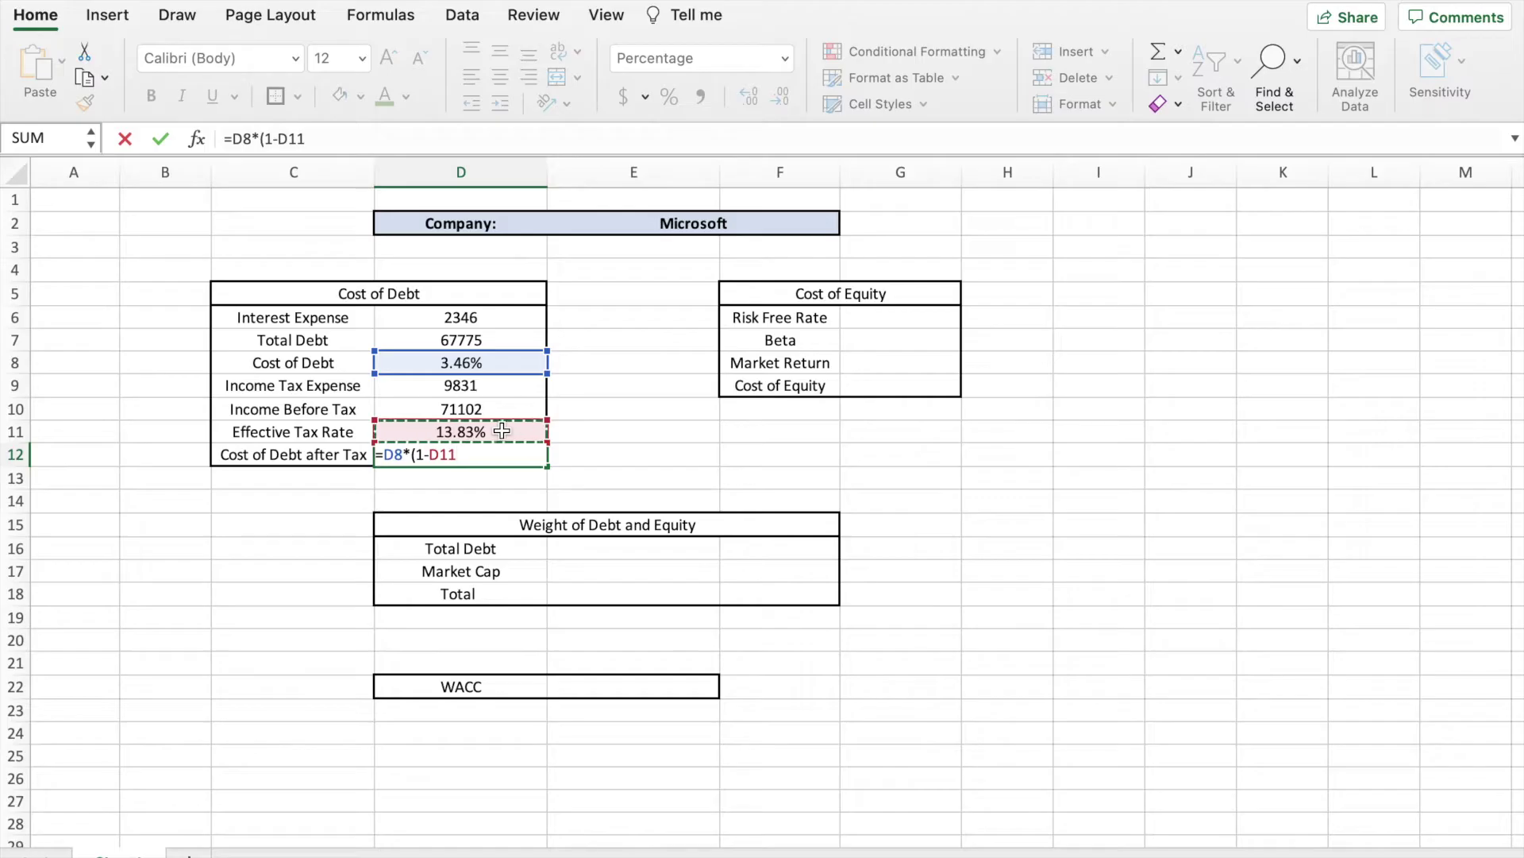
{"action": "type", "text": ")"}
{"action": "key", "text": "Return"}
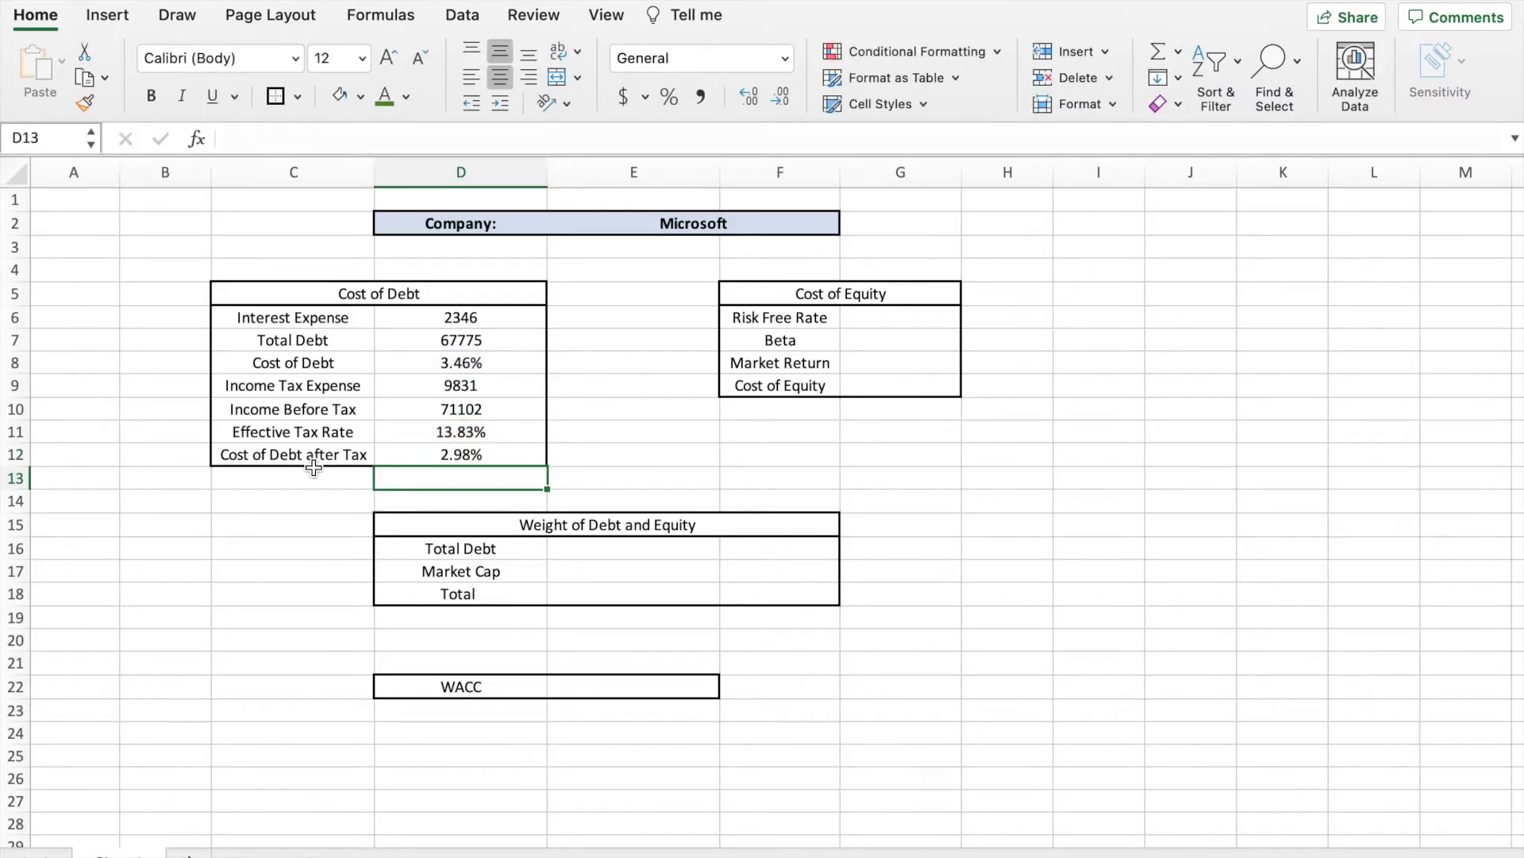
{"action": "left_click_drag", "start_coordinate": [316, 456], "coordinate": [401, 455]}
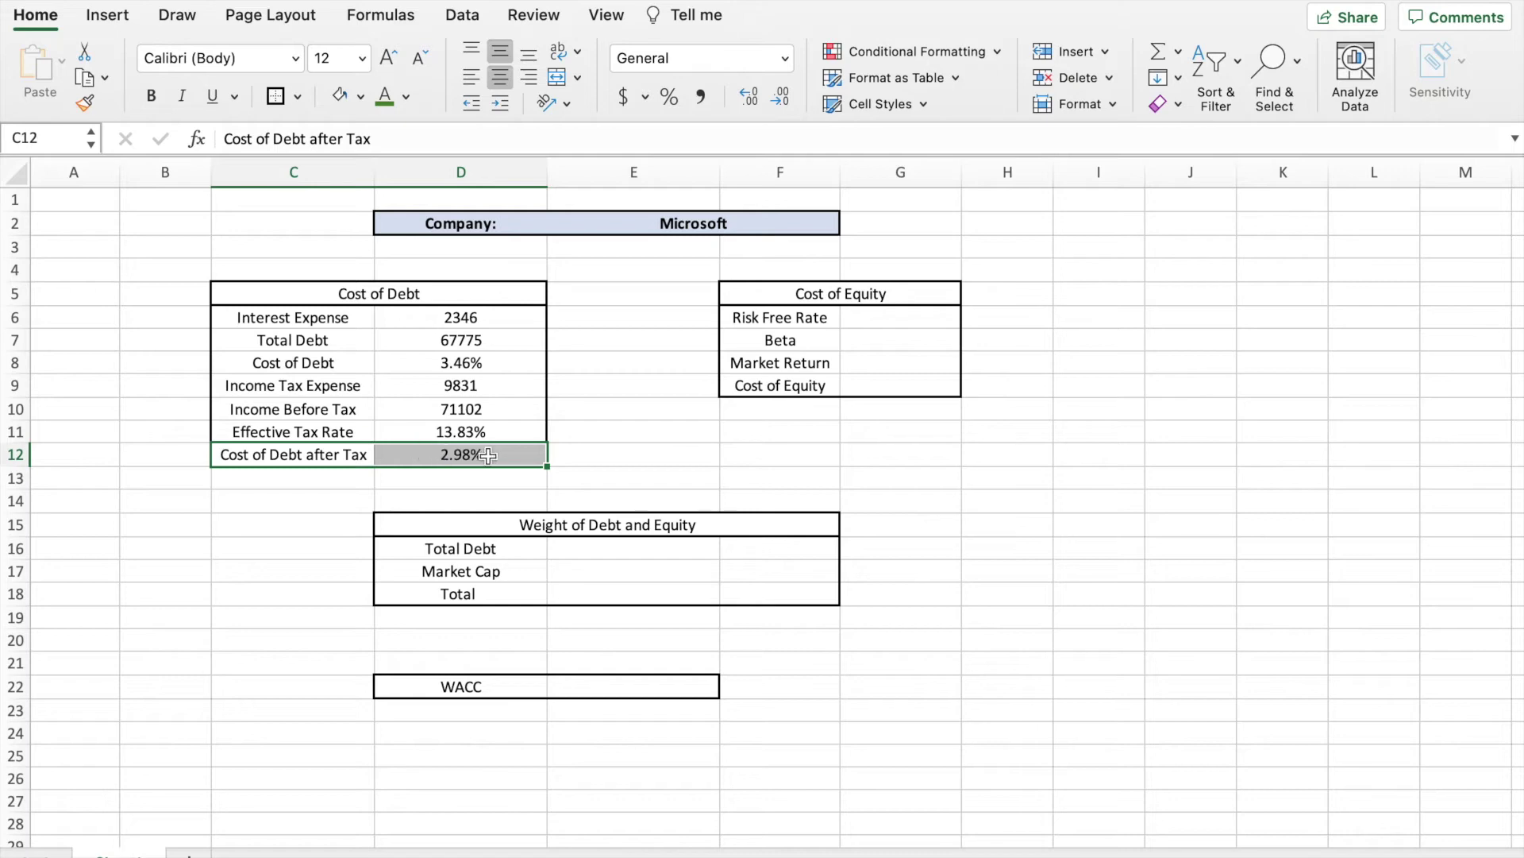
- Highlight the calculated cells D8, D11 and D12 in the Cost of Debt table with a light yellow fill
{"action": "left_click", "coordinate": [509, 431]}
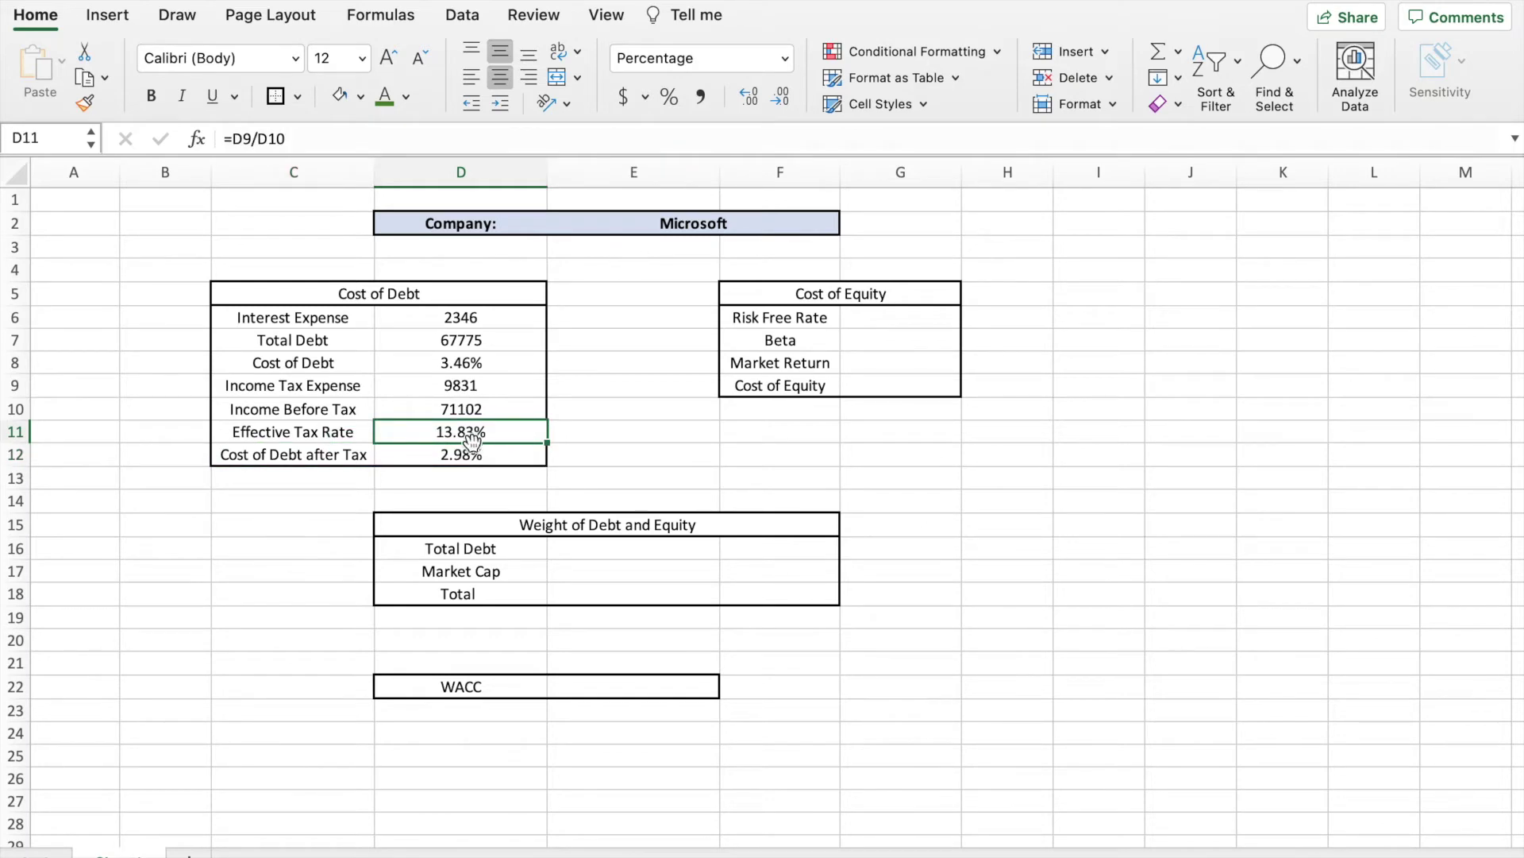
{"action": "left_click", "coordinate": [490, 455], "text": "super"}
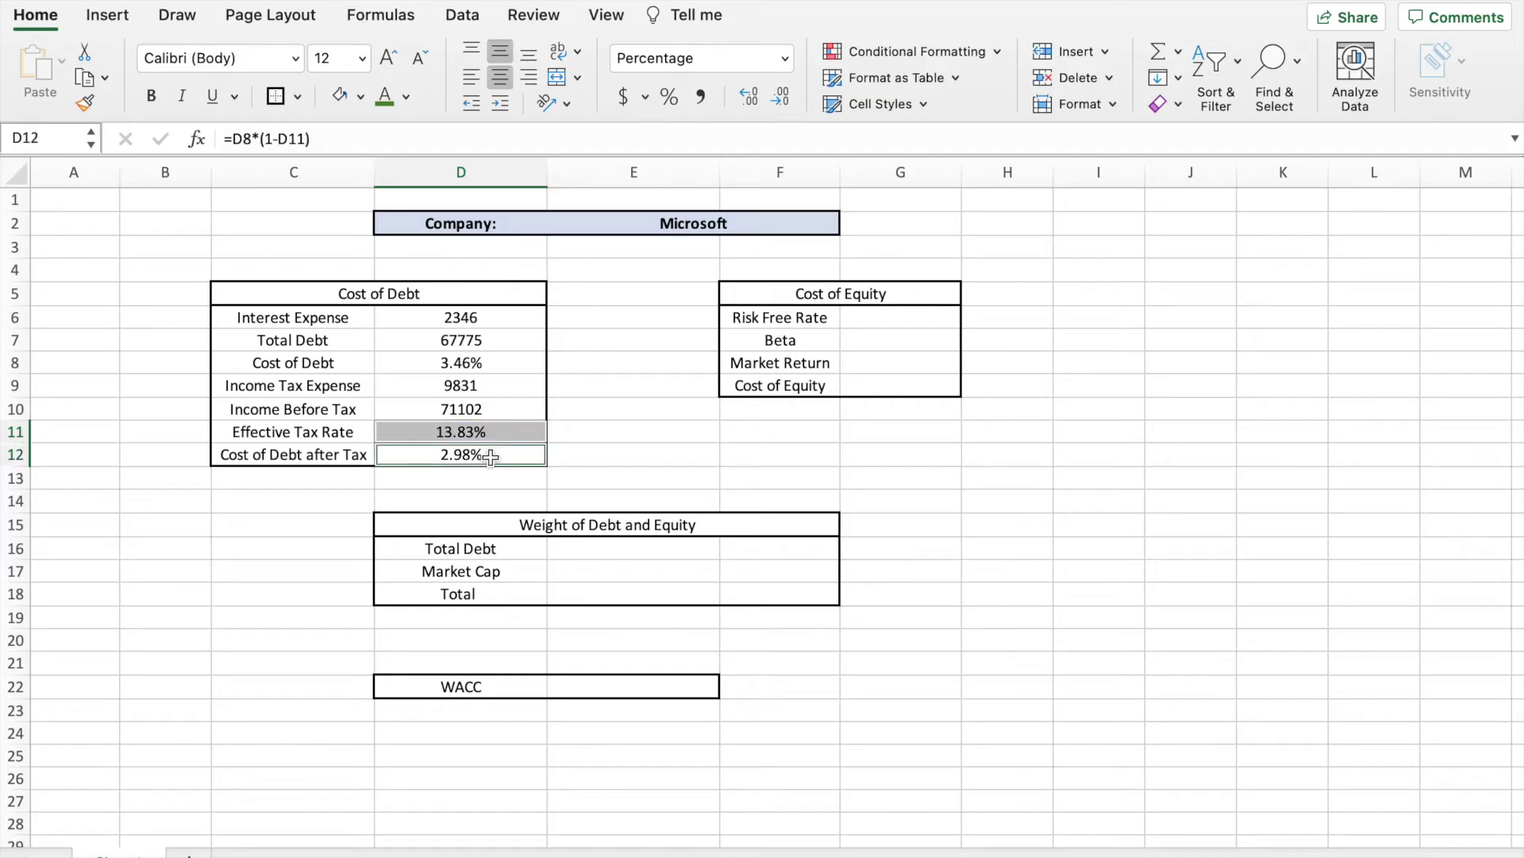
{"action": "left_click", "coordinate": [514, 363], "text": "super"}
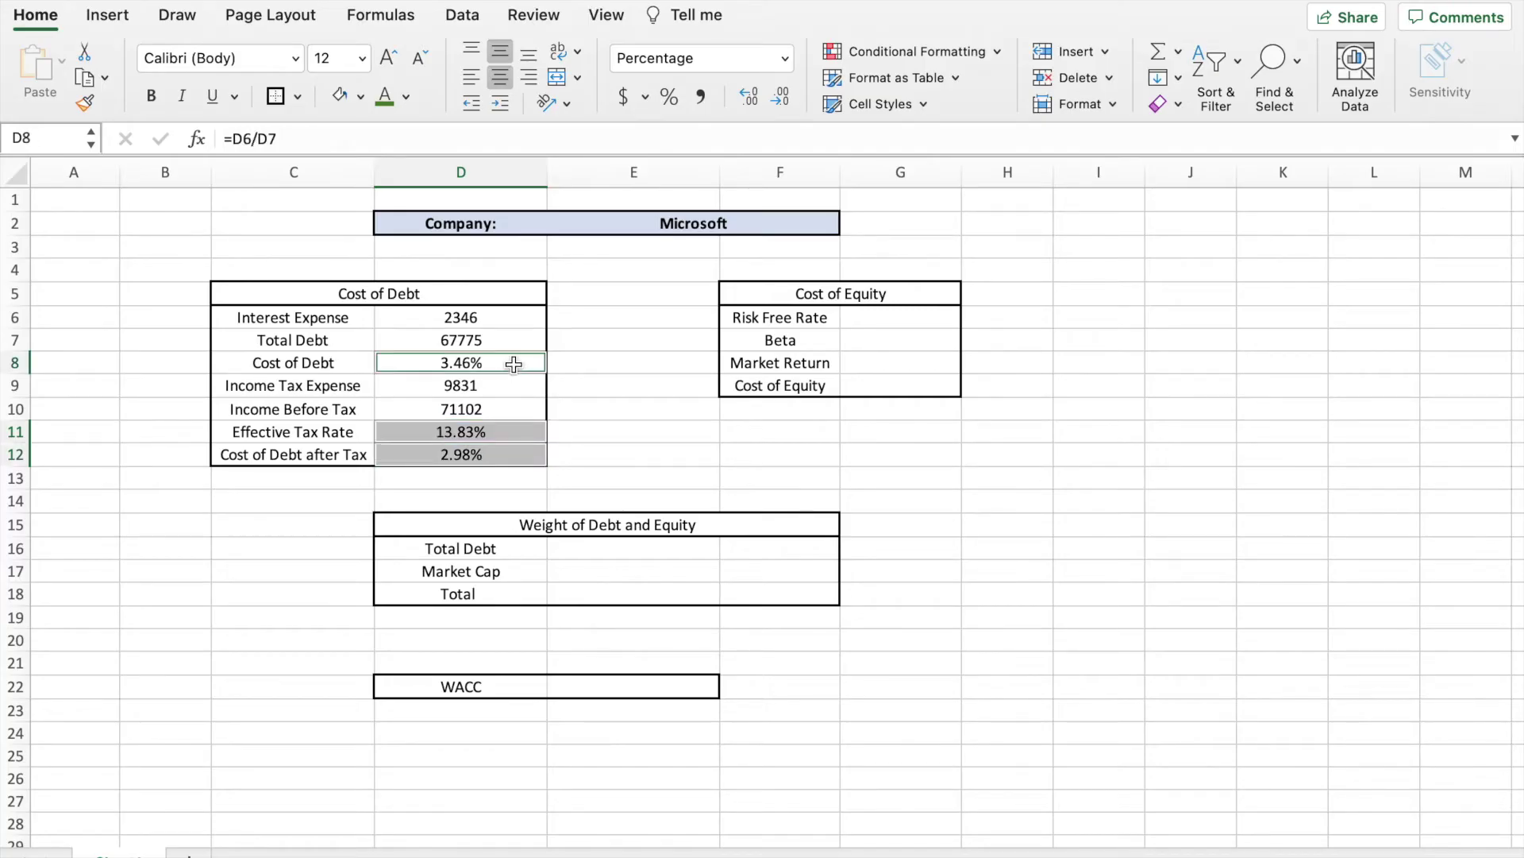
{"action": "left_click", "coordinate": [365, 98]}
{"action": "left_click", "coordinate": [504, 236]}
{"action": "left_click", "coordinate": [655, 380]}
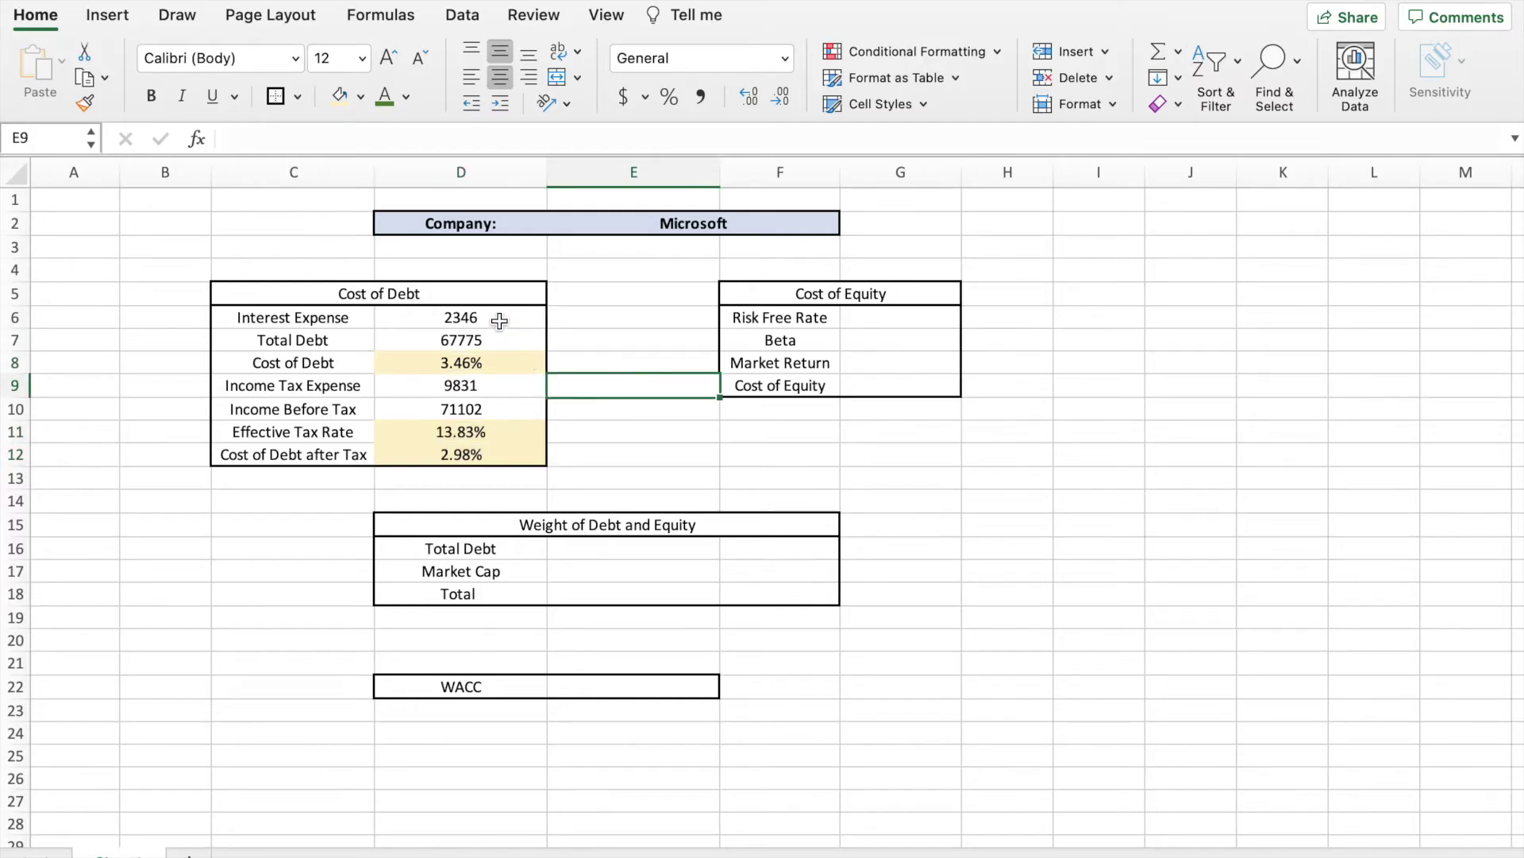
{"action": "left_click_drag", "start_coordinate": [517, 439], "coordinate": [513, 455]}
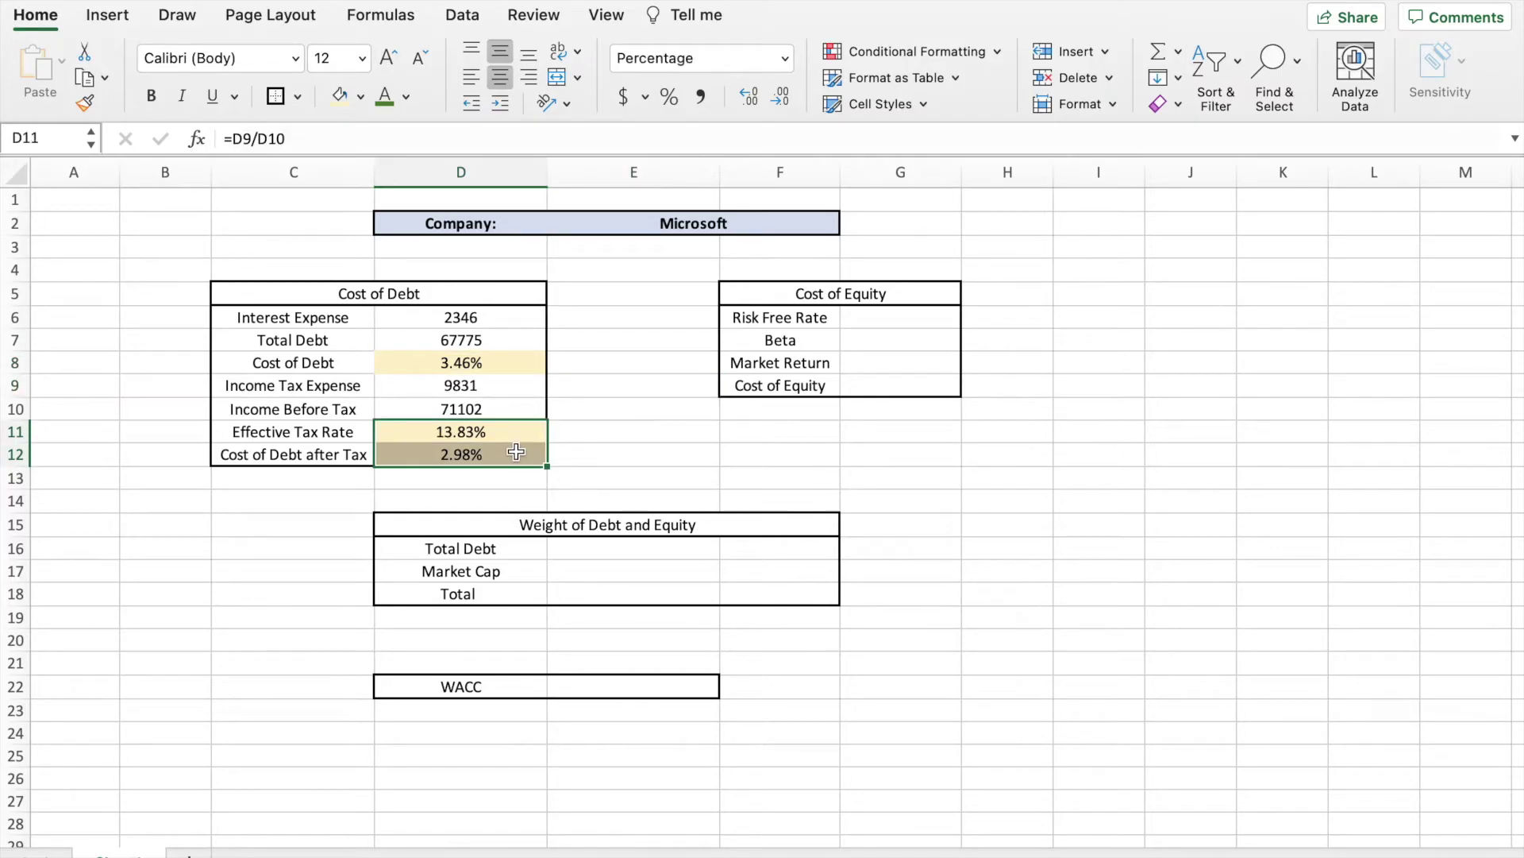
{"action": "left_click", "coordinate": [616, 377]}
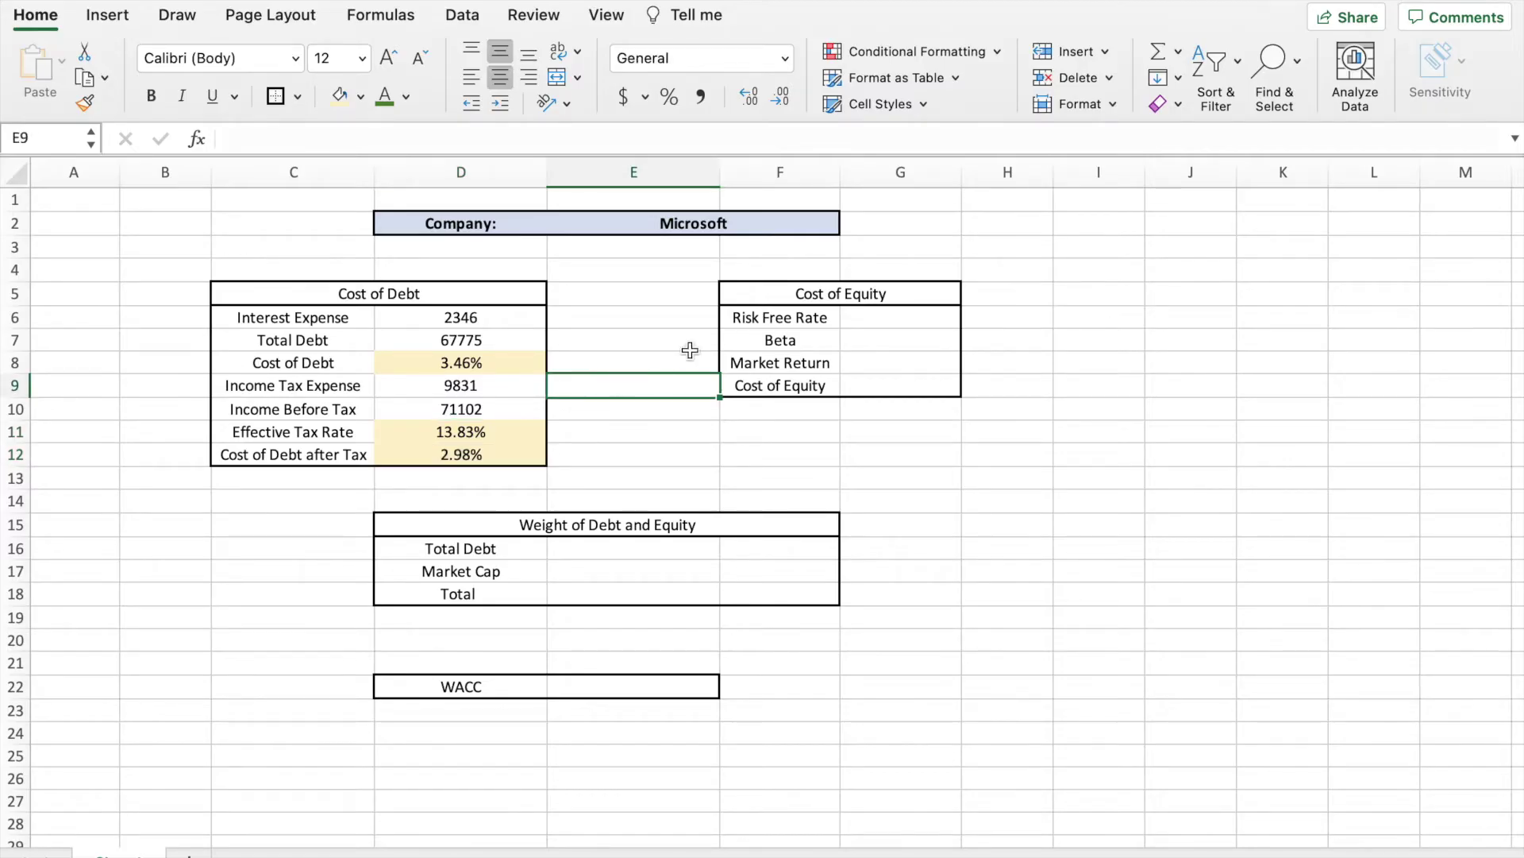
{"action": "left_click", "coordinate": [836, 296]}
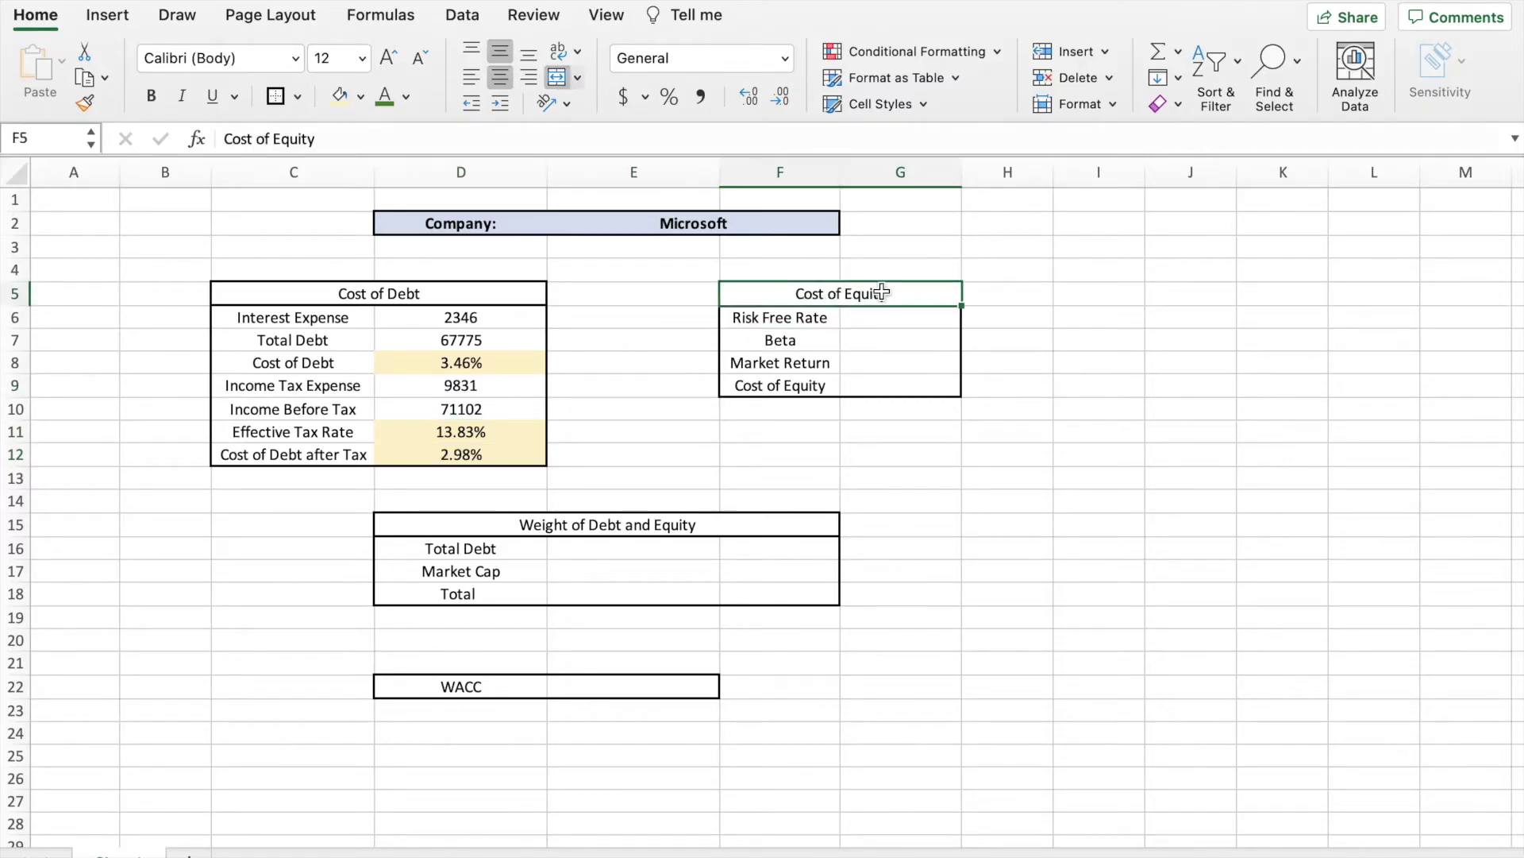
{"action": "left_click", "coordinate": [822, 320]}
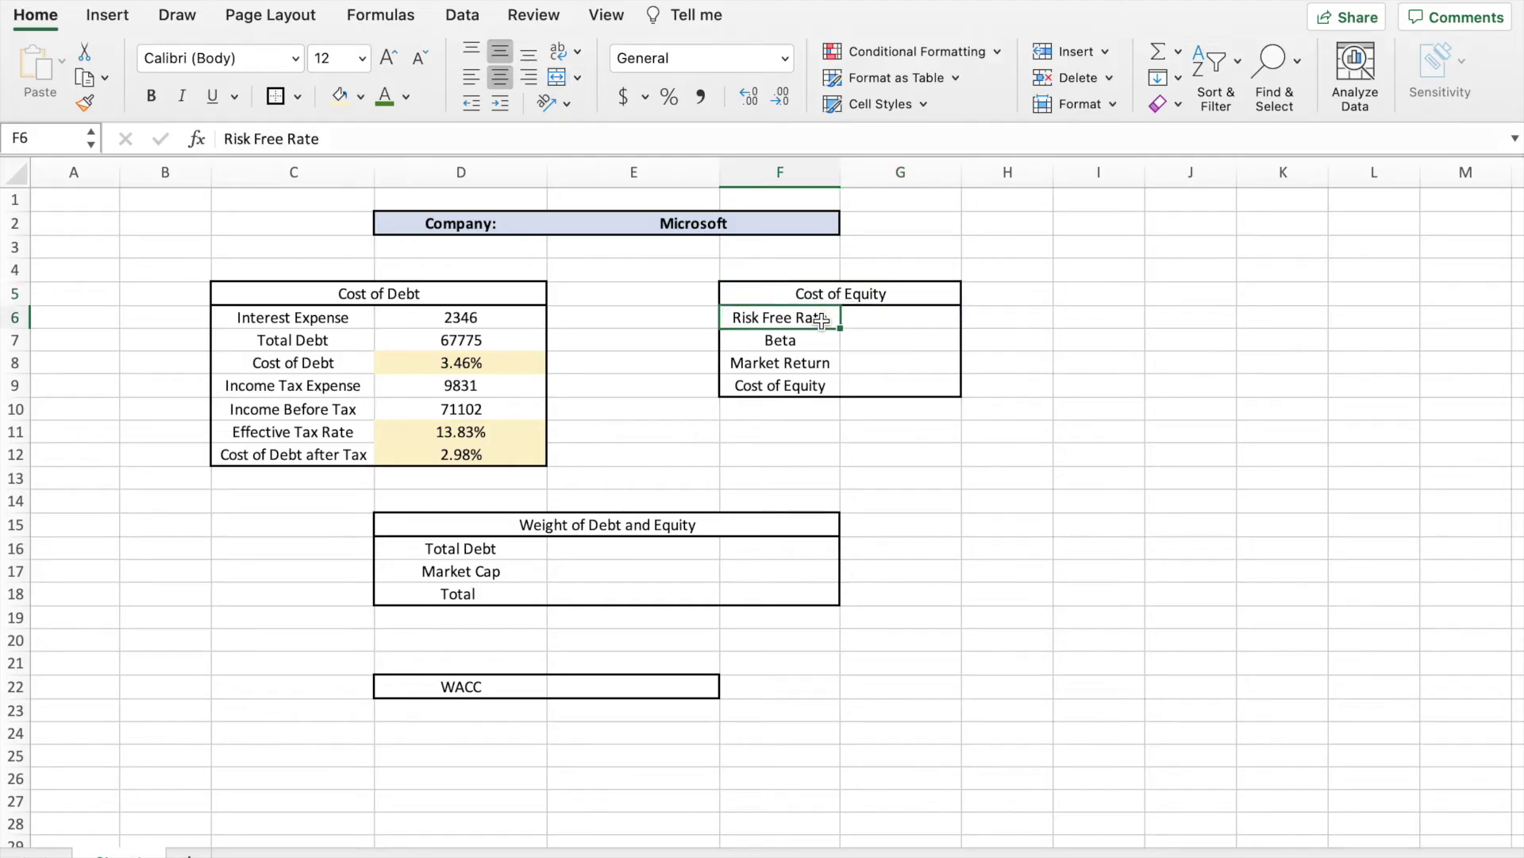
{"action": "left_click", "coordinate": [822, 343]}
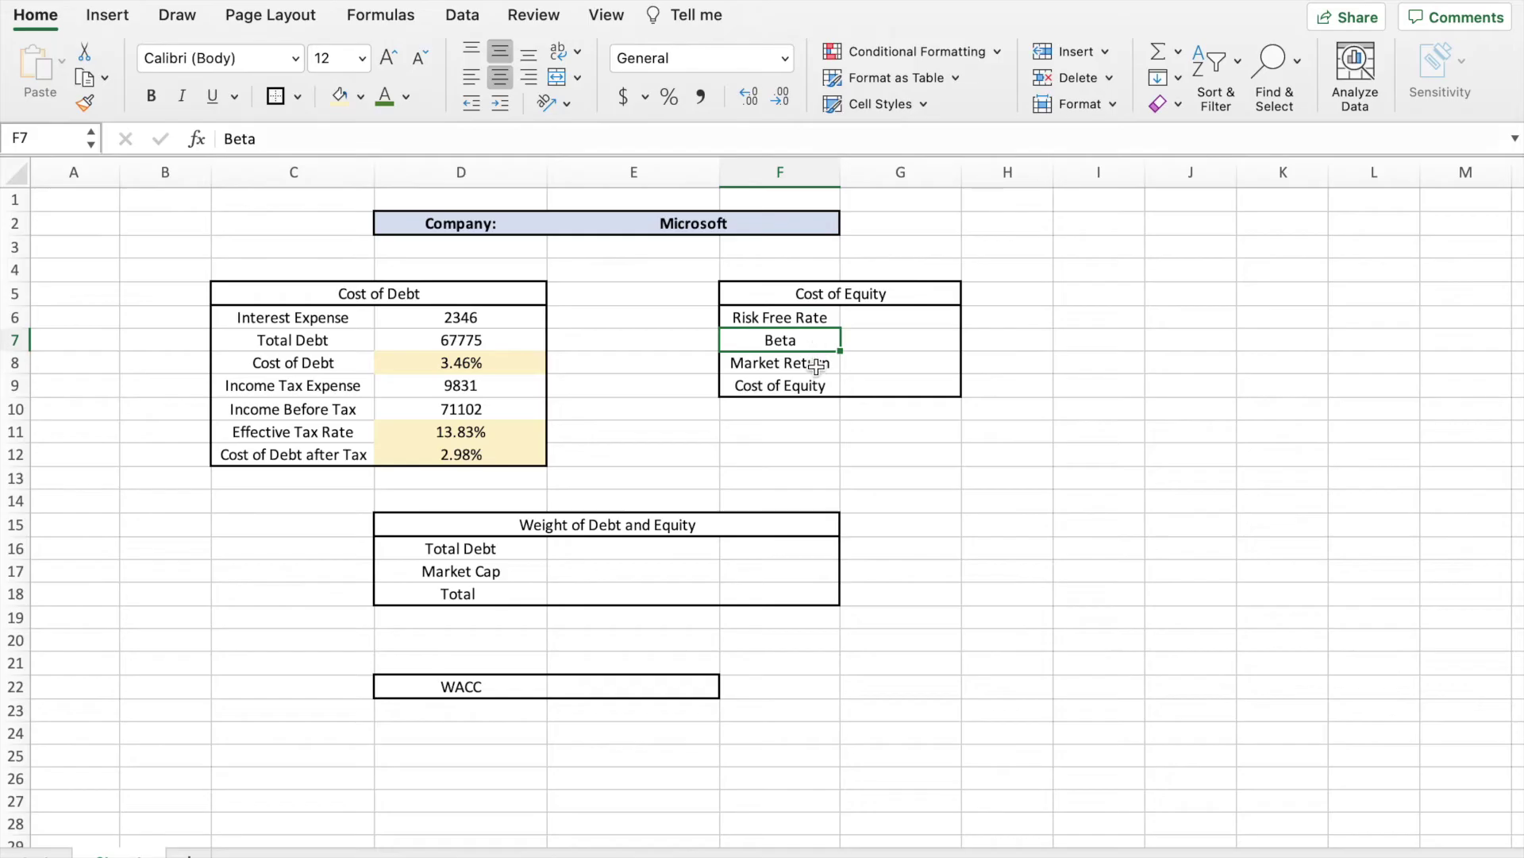
{"action": "left_click", "coordinate": [817, 366]}
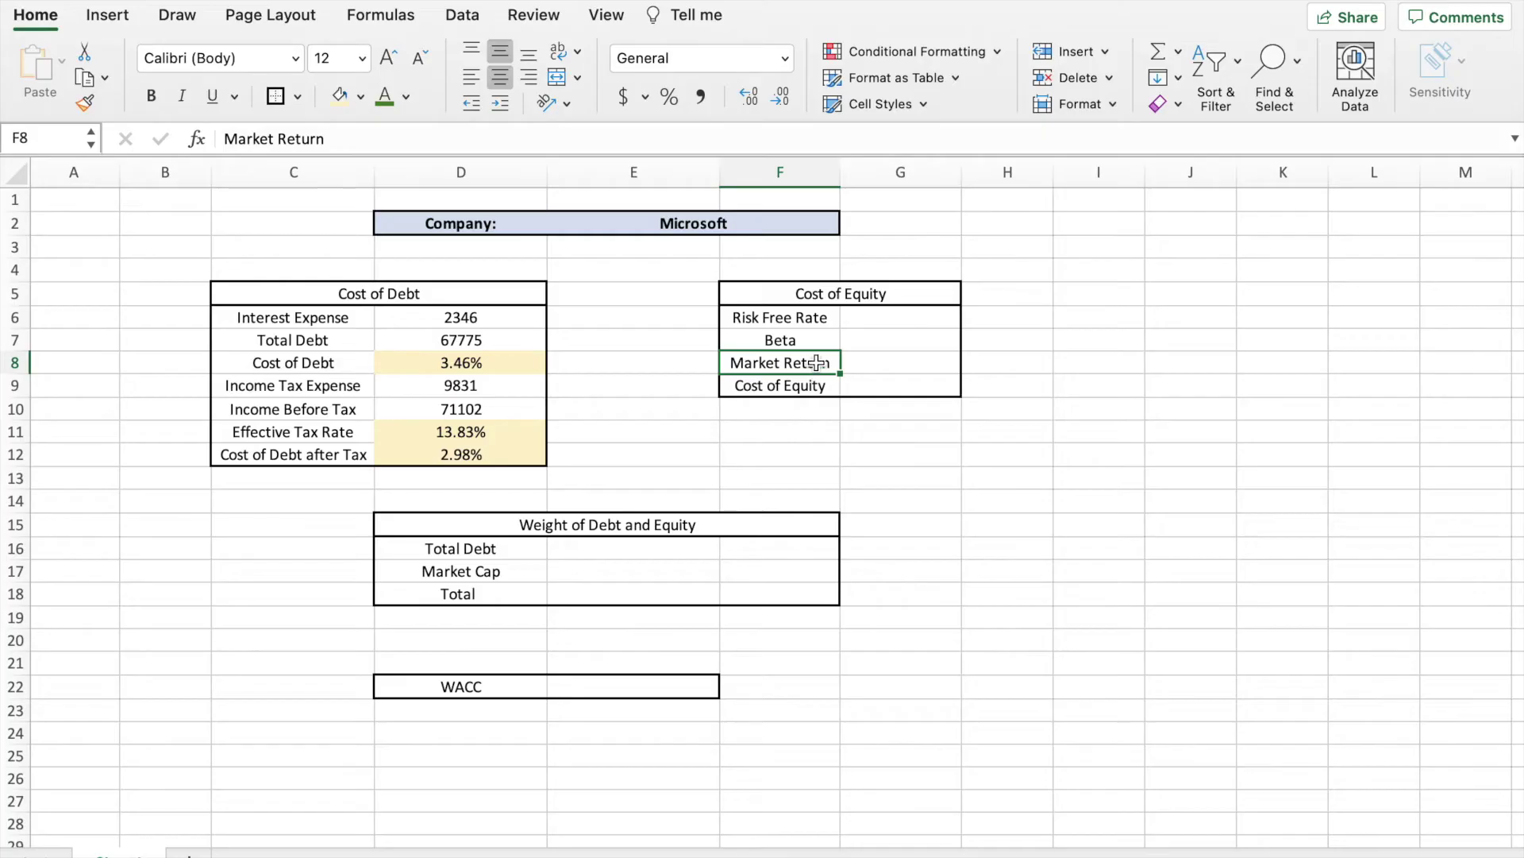
- Look up Microsoft's Beta on its Yahoo Finance summary, enter .87 in G7, and enter a Market Return of 9% in G8
{"action": "left_click_drag", "start_coordinate": [810, 341], "coordinate": [848, 341]}
{"action": "left_click", "coordinate": [873, 340]}
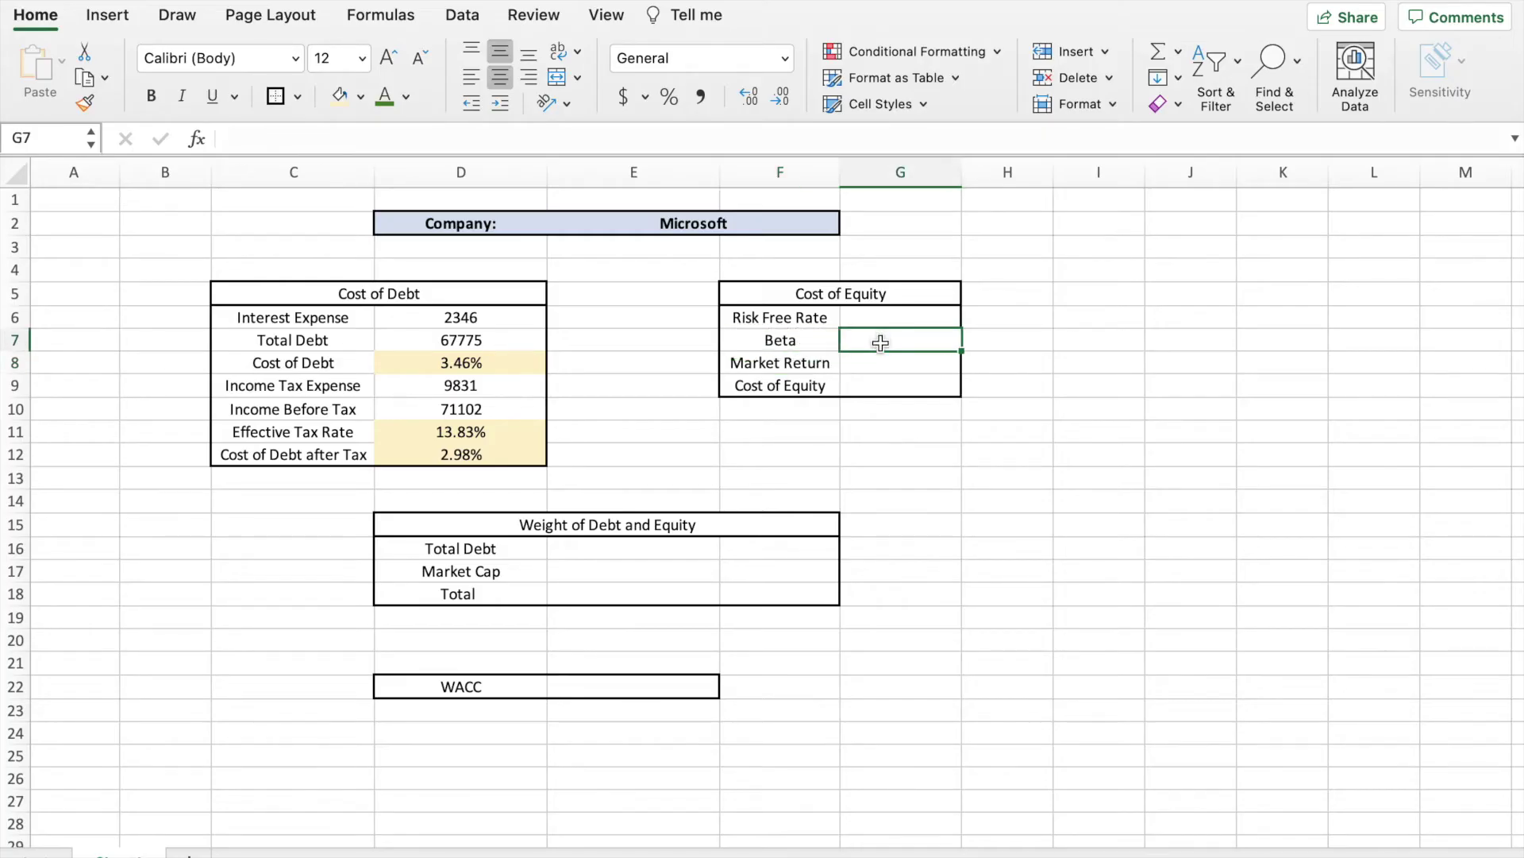
{"action": "key", "text": "ctrl+Right"}
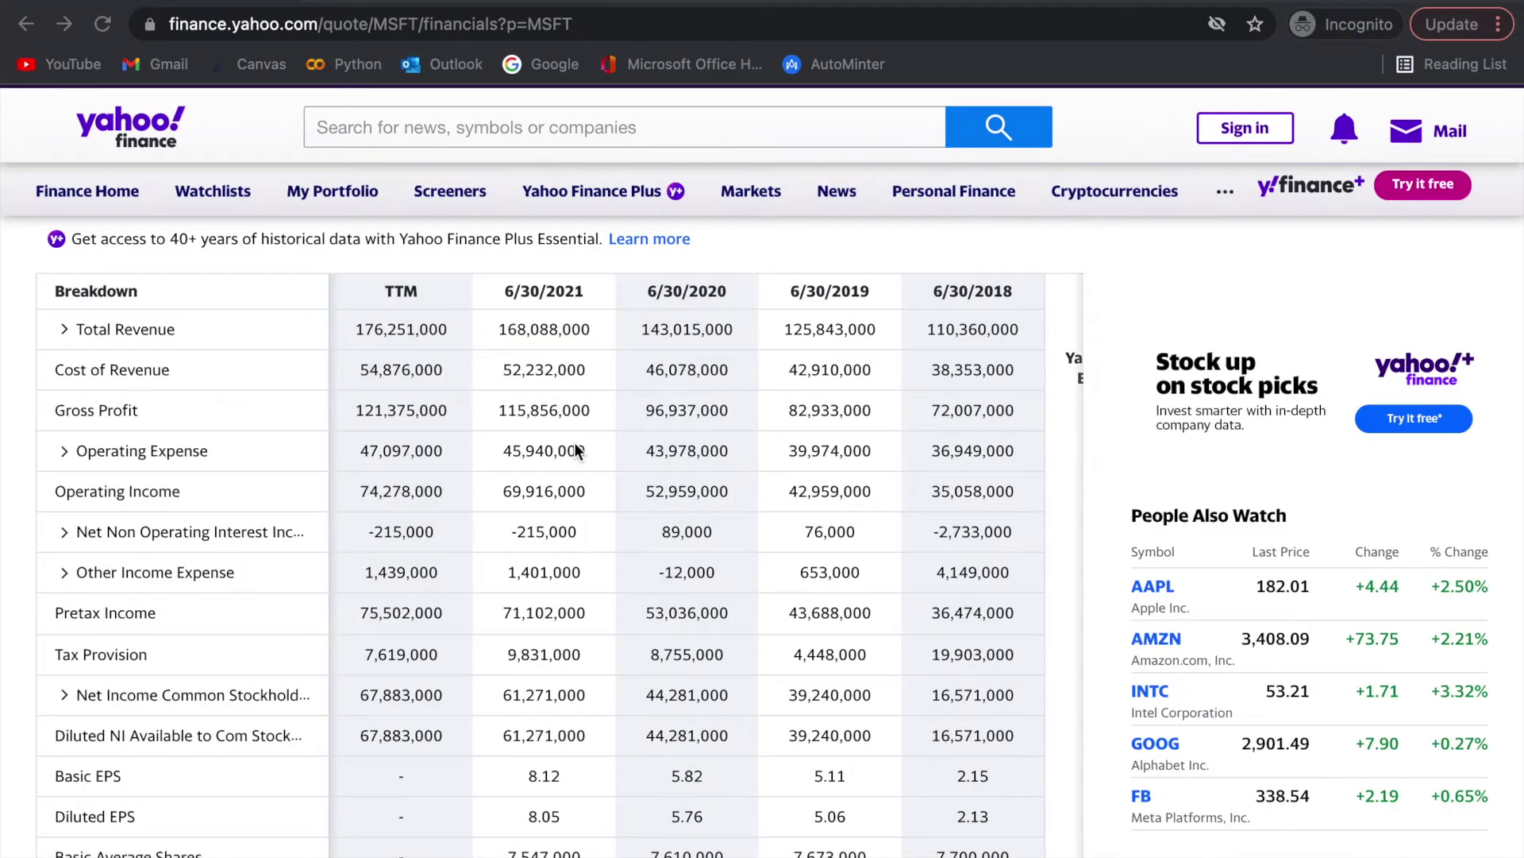
{"action": "scroll", "coordinate": [528, 561], "scroll_direction": "up", "scroll_amount": 5}
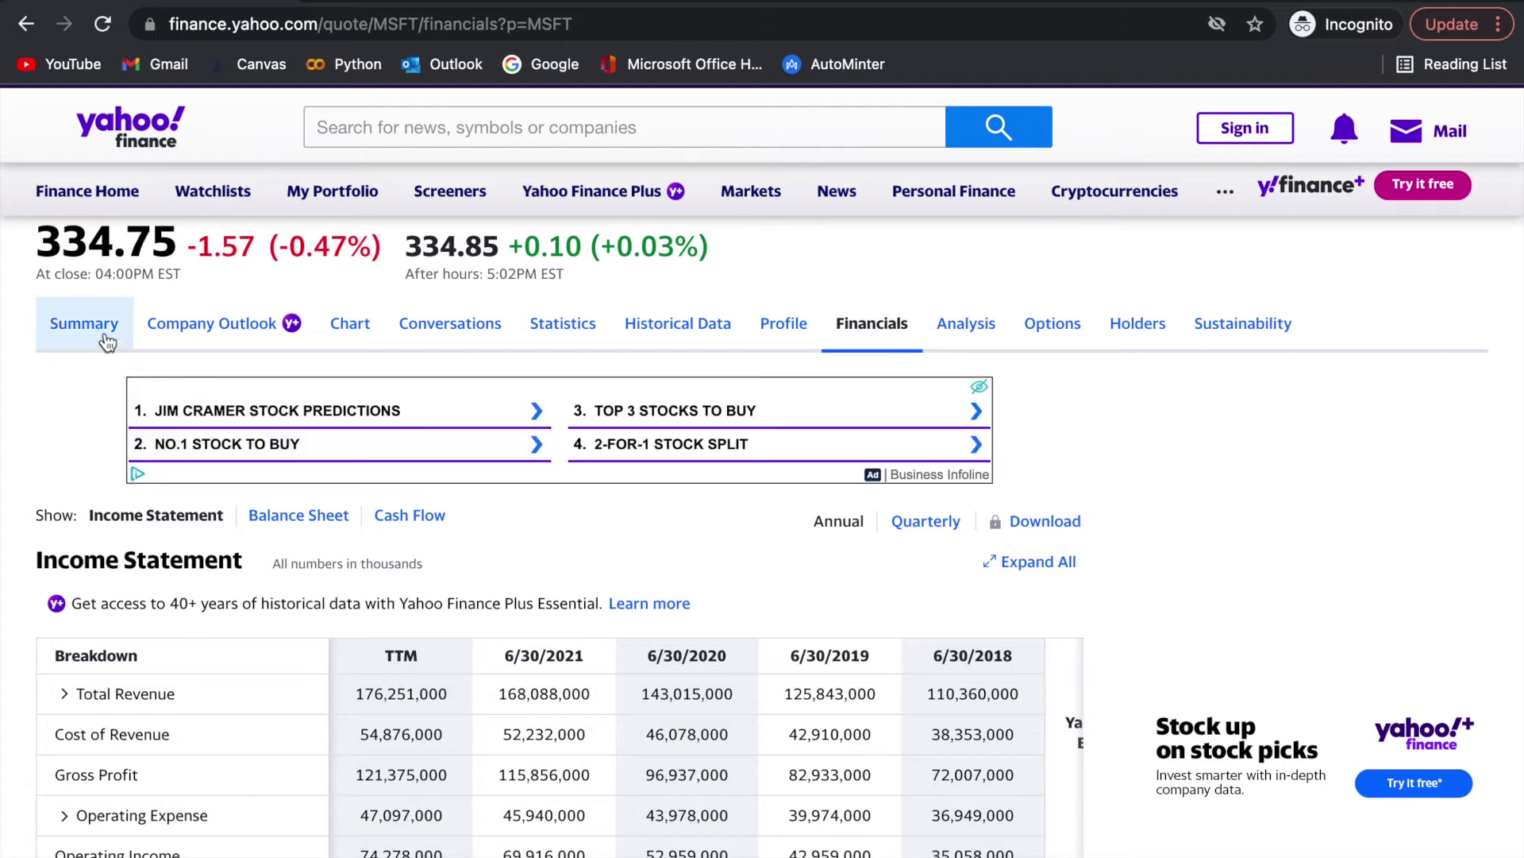
{"action": "left_click", "coordinate": [101, 339]}
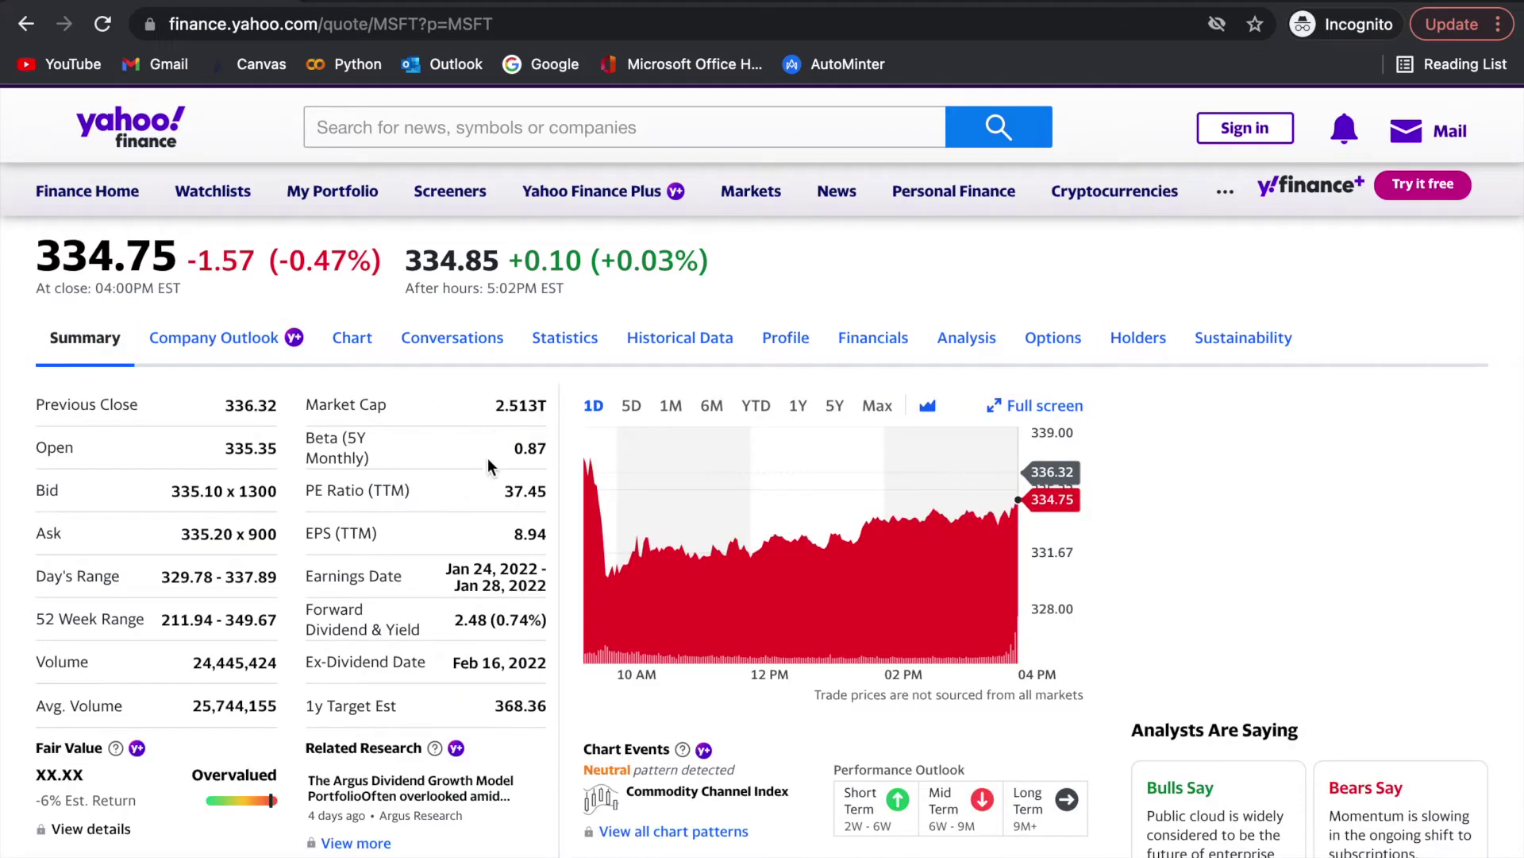
{"action": "key", "text": "ctrl+Left"}
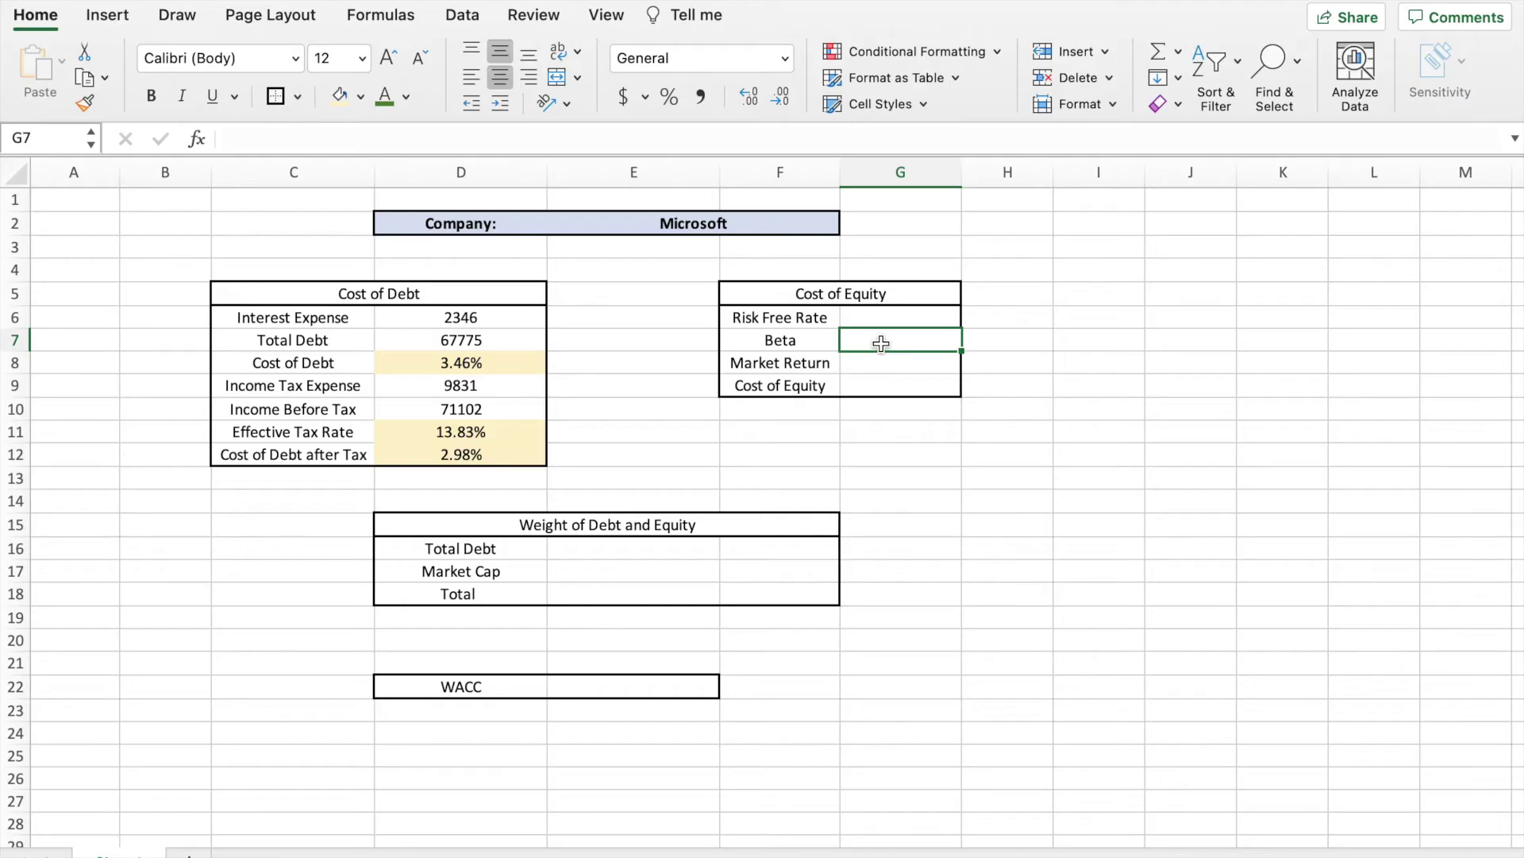
{"action": "type", "text": ".87"}
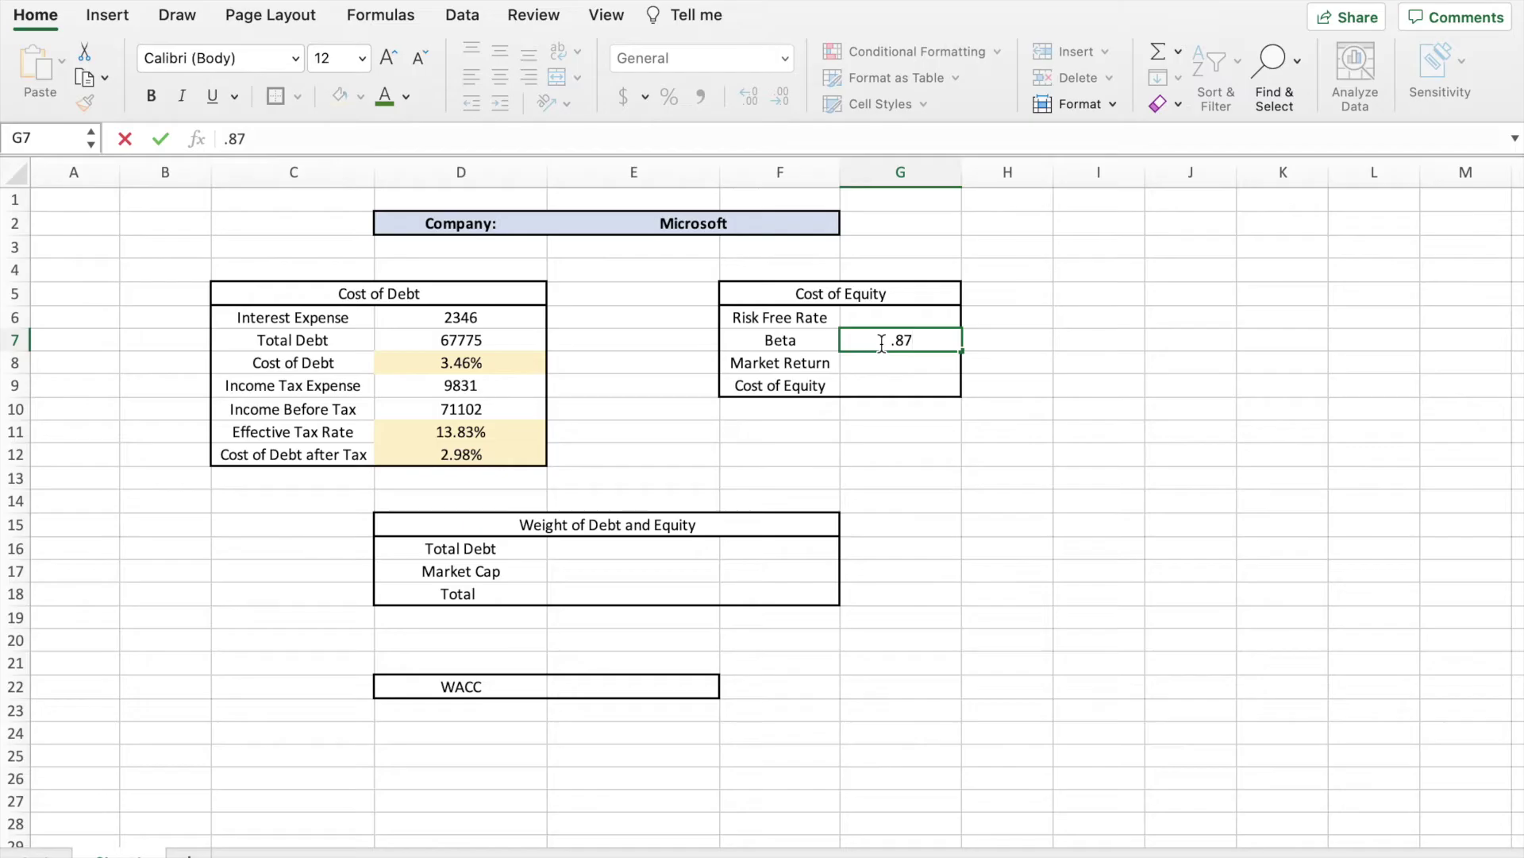
{"action": "key", "text": "Return"}
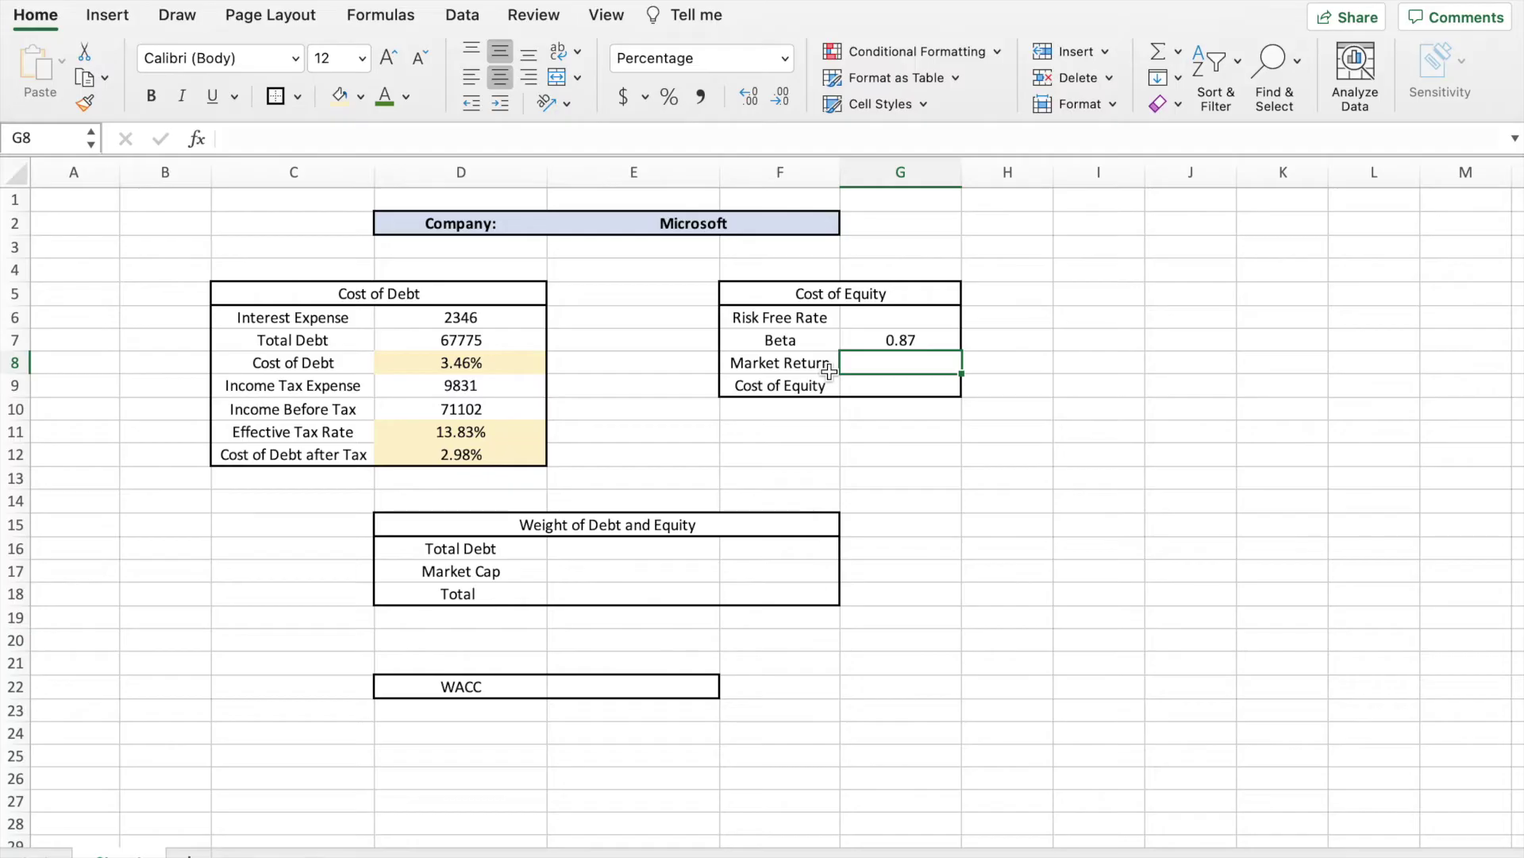
{"action": "type", "text": "9"}
{"action": "key", "text": "Return"}
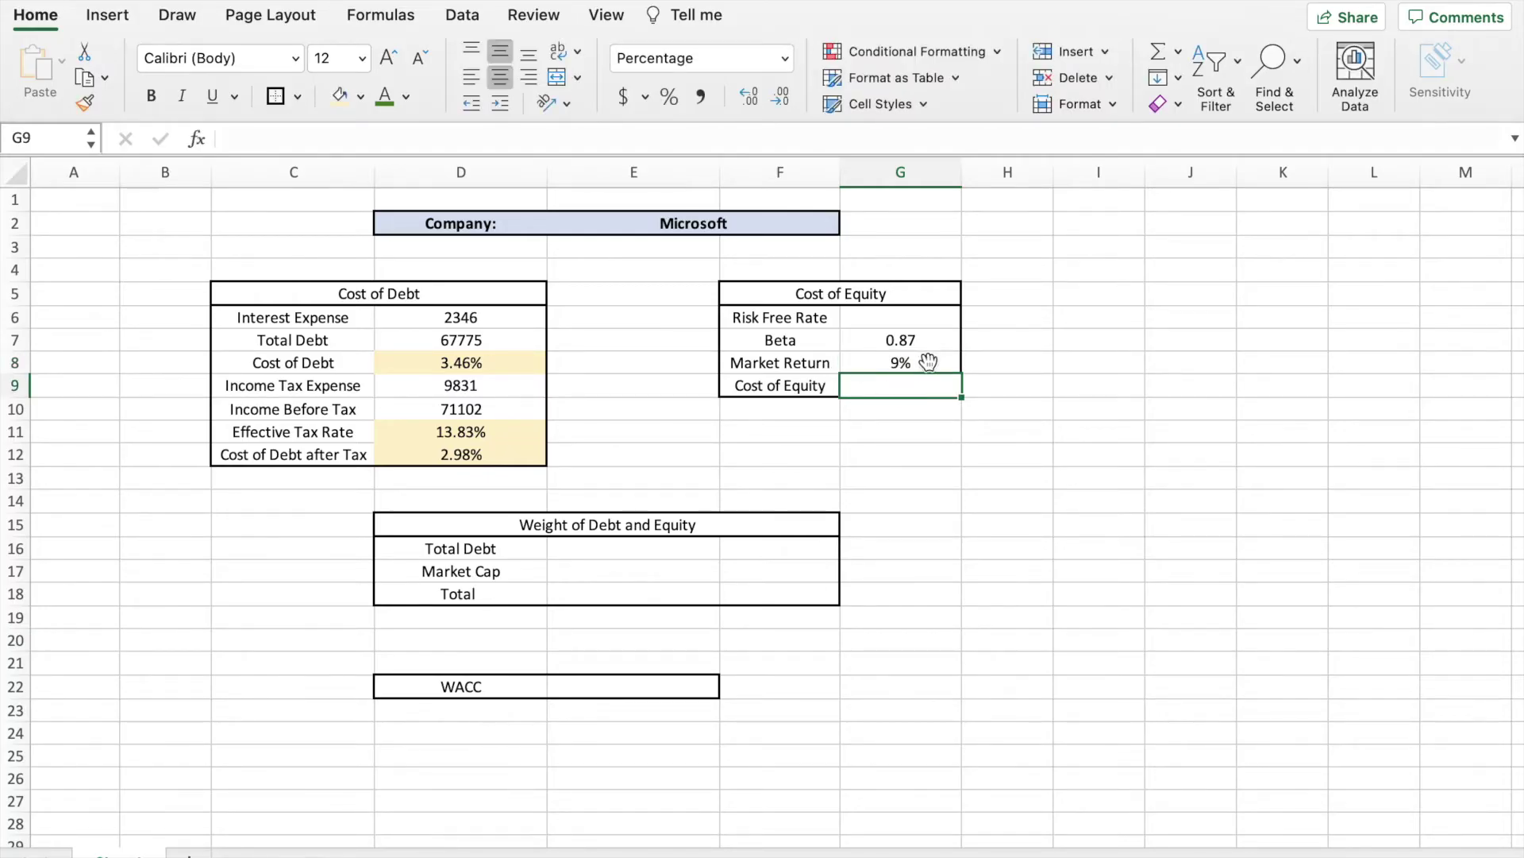
- Look up the 10-year Treasury yield in Yahoo Finance's US Treasury Bonds Rates and enter 1.63% as the Risk Free Rate in G6
{"action": "left_click", "coordinate": [891, 318]}
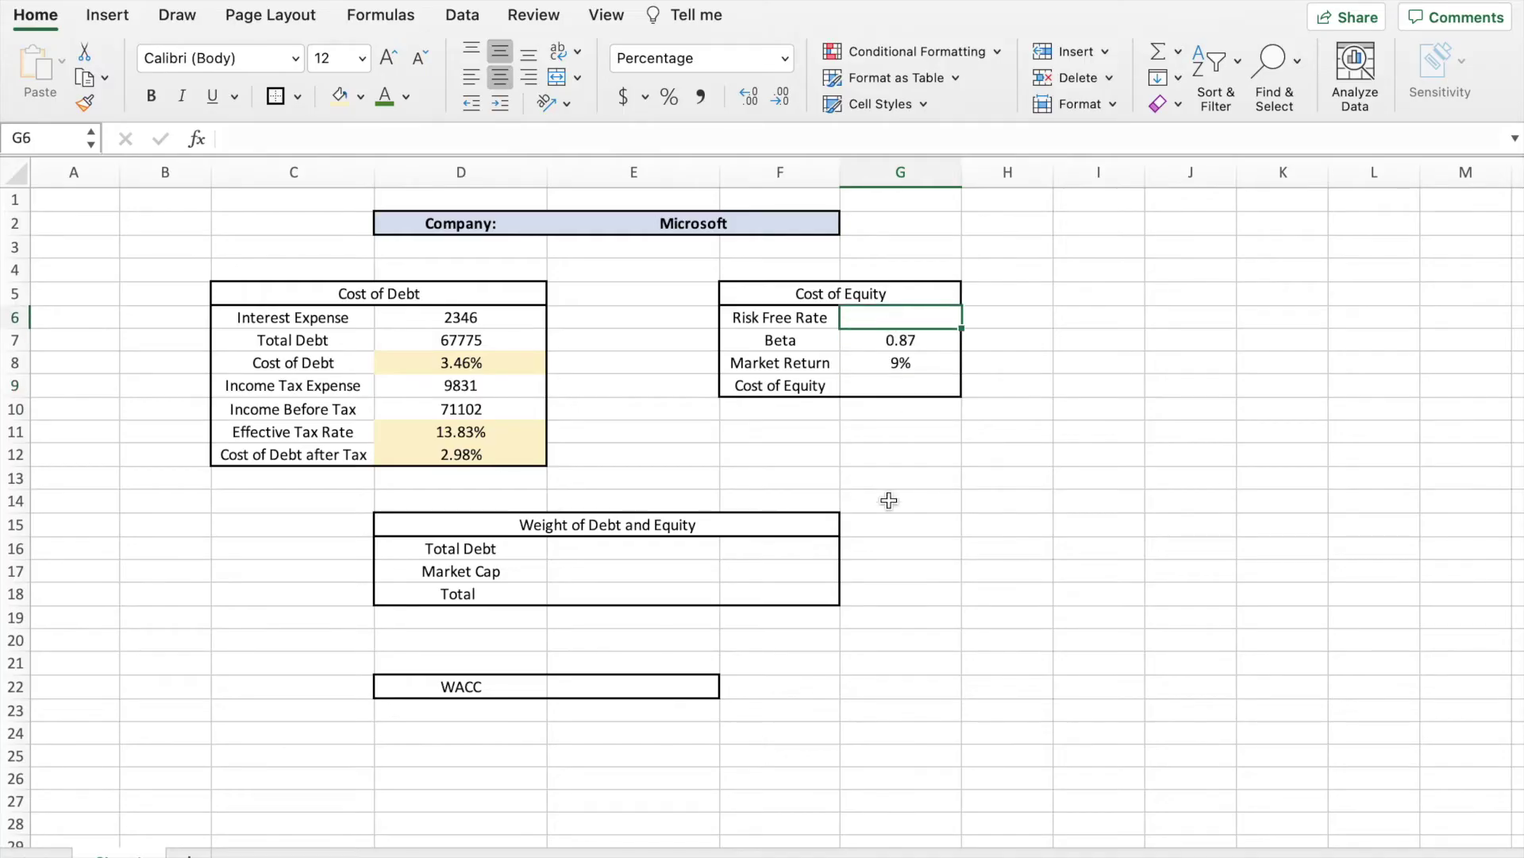
{"action": "key", "text": "ctrl+Right"}
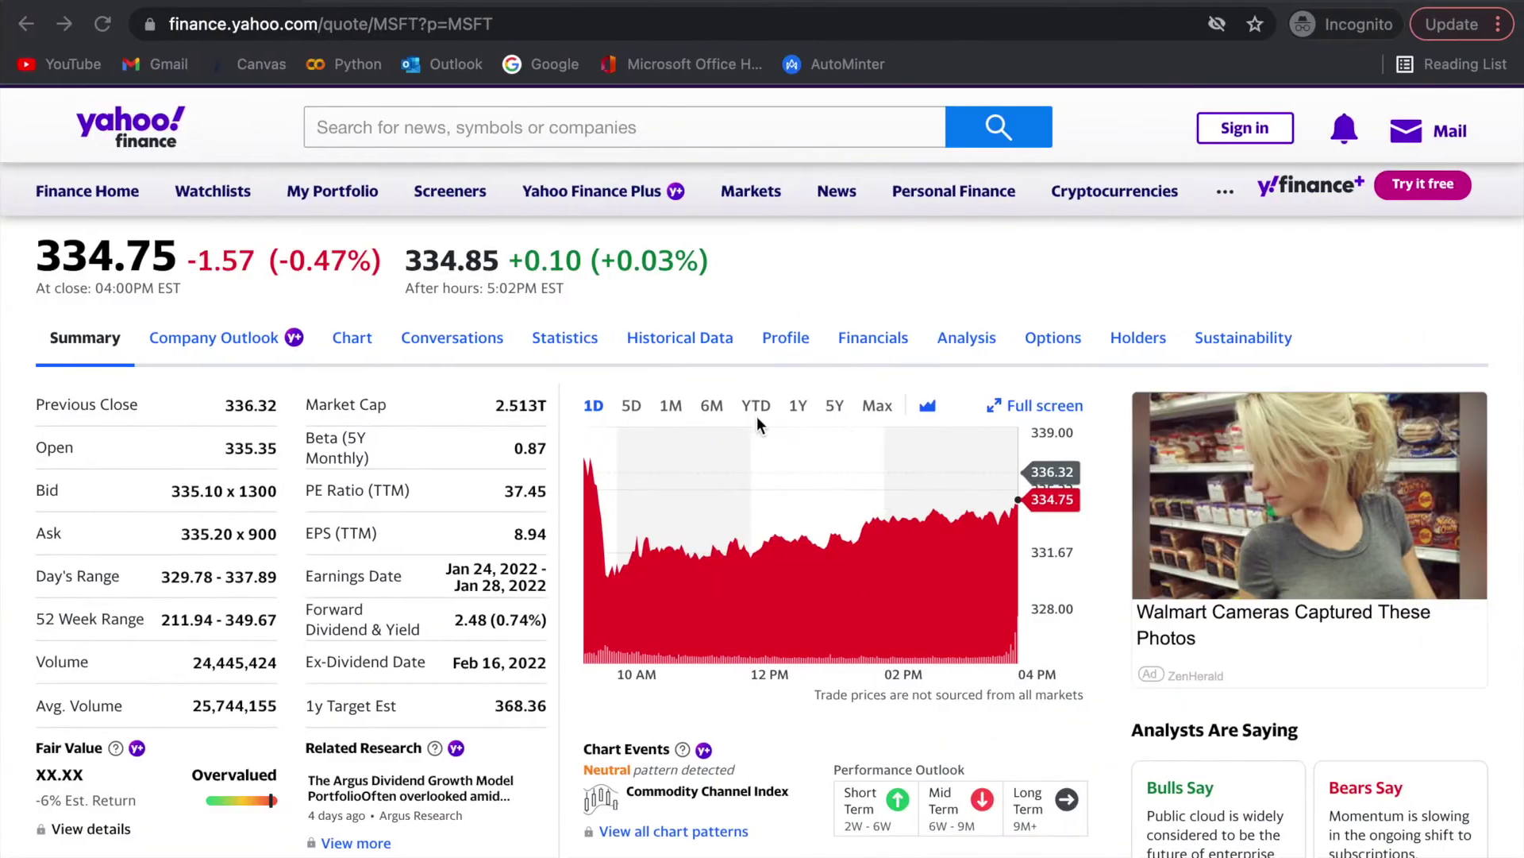
{"action": "scroll", "coordinate": [567, 421], "scroll_direction": "up", "scroll_amount": 1}
{"action": "scroll", "coordinate": [570, 429], "scroll_direction": "up", "scroll_amount": 5}
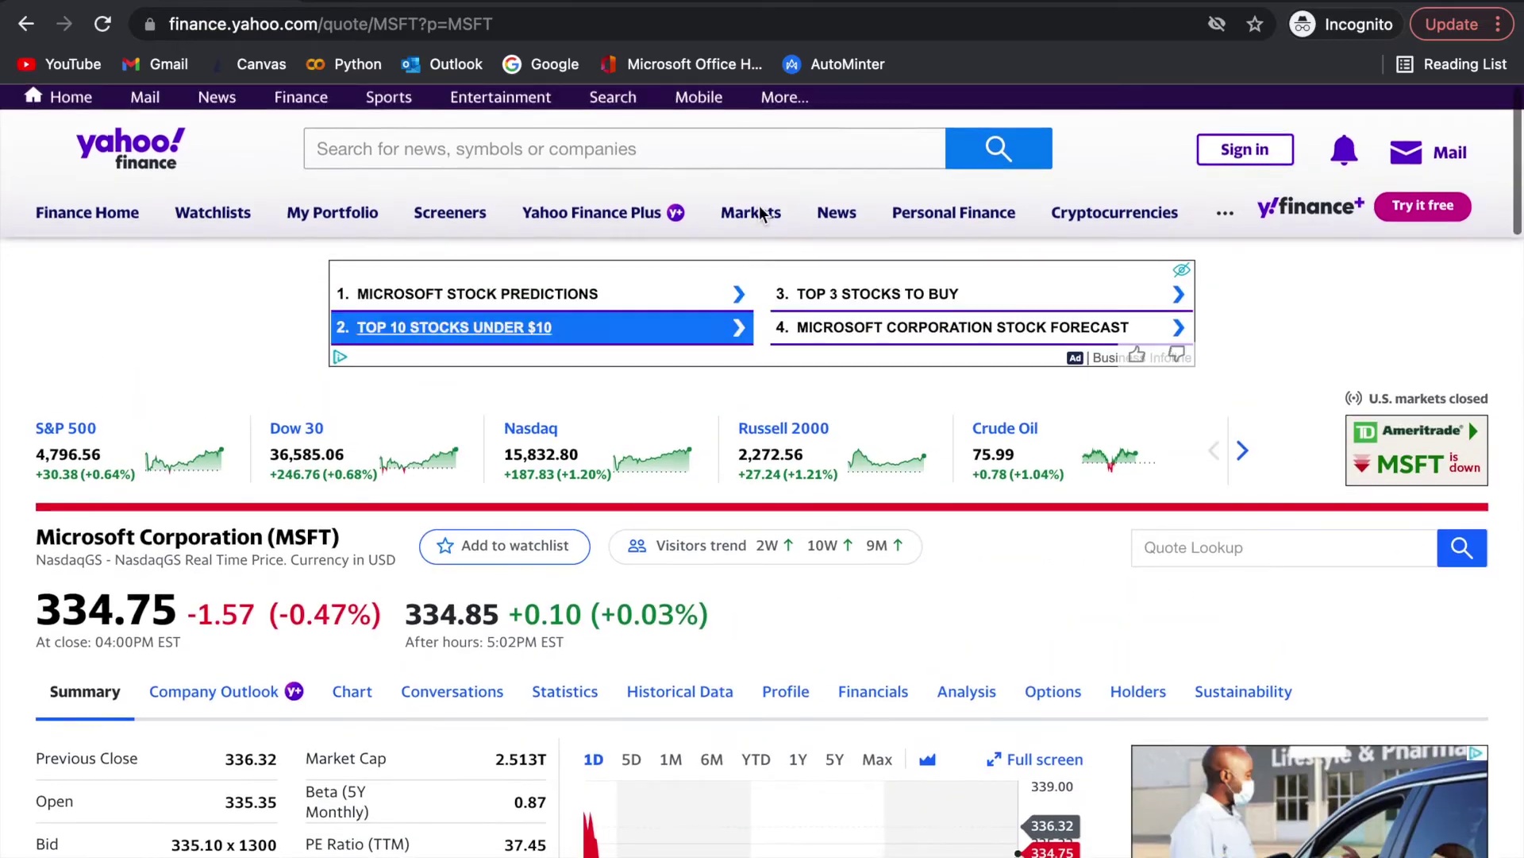
{"action": "mouse_move", "coordinate": [765, 216]}
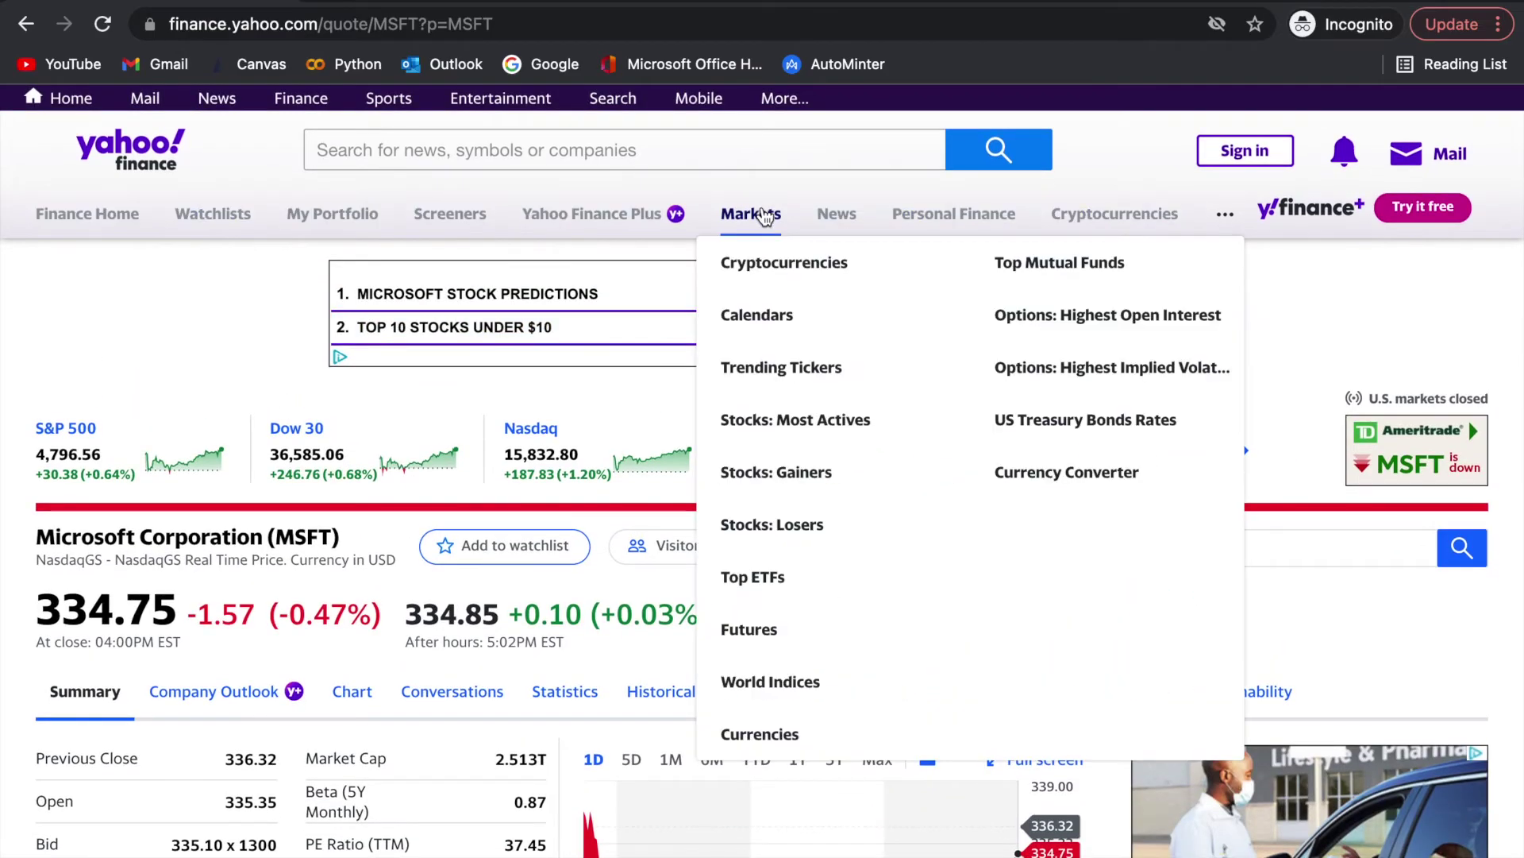
{"action": "left_click", "coordinate": [1150, 429]}
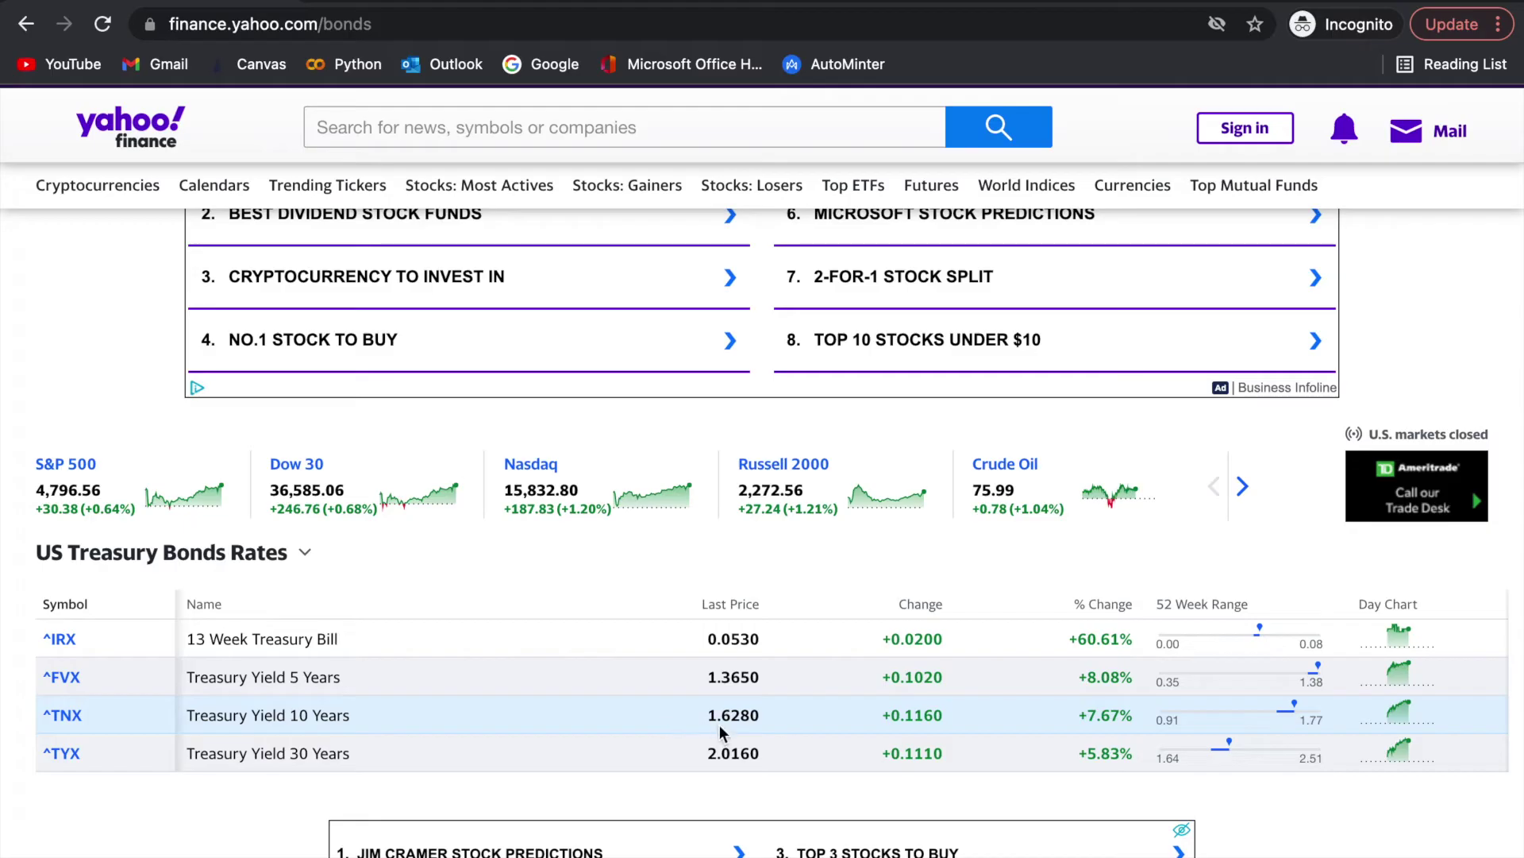
{"action": "key", "text": "ctrl+Left"}
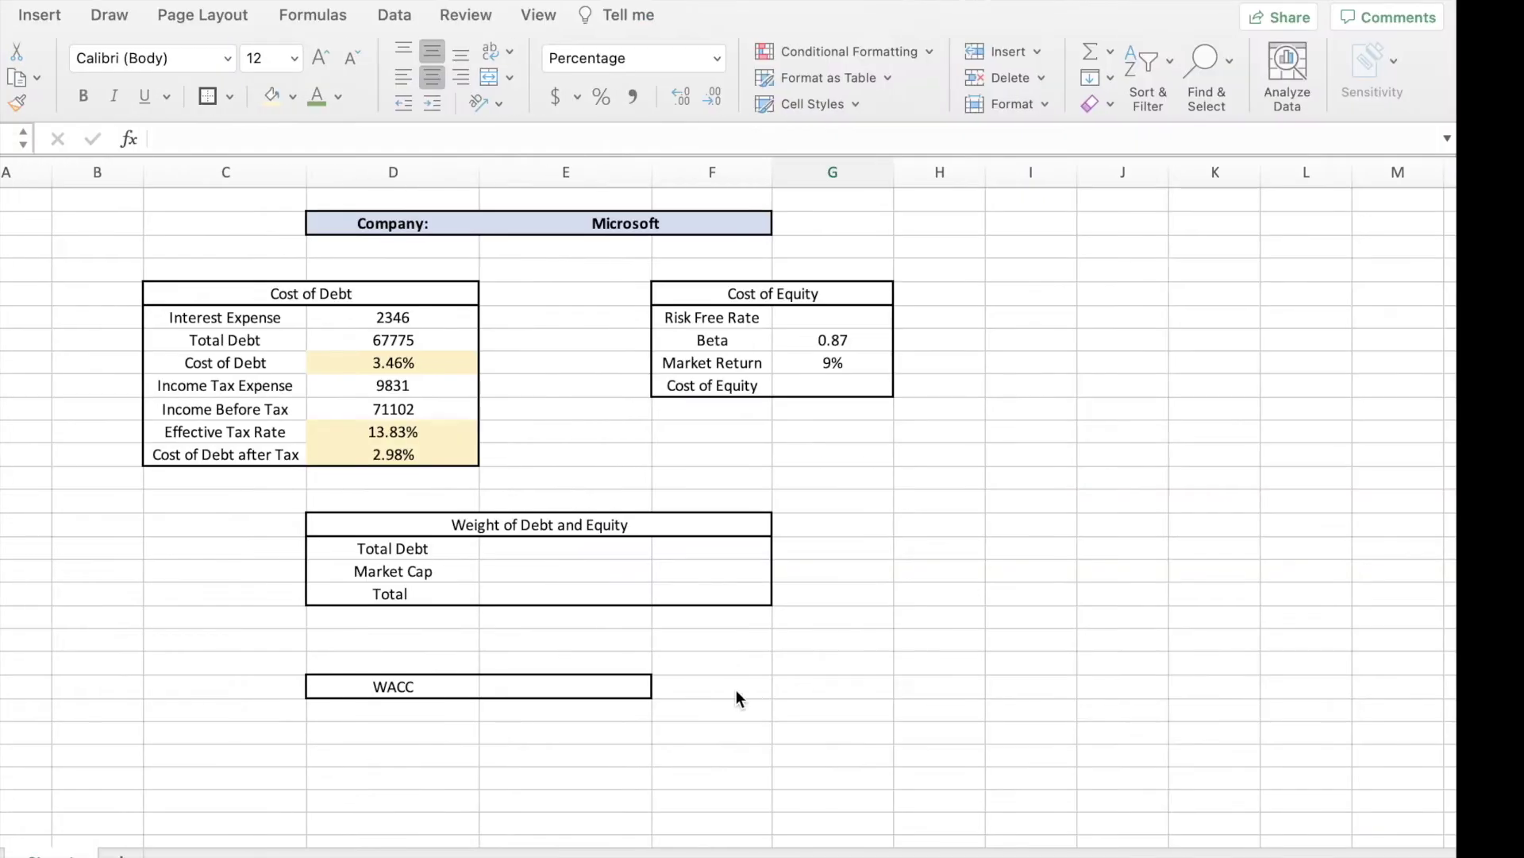
{"action": "type", "text": "1"}
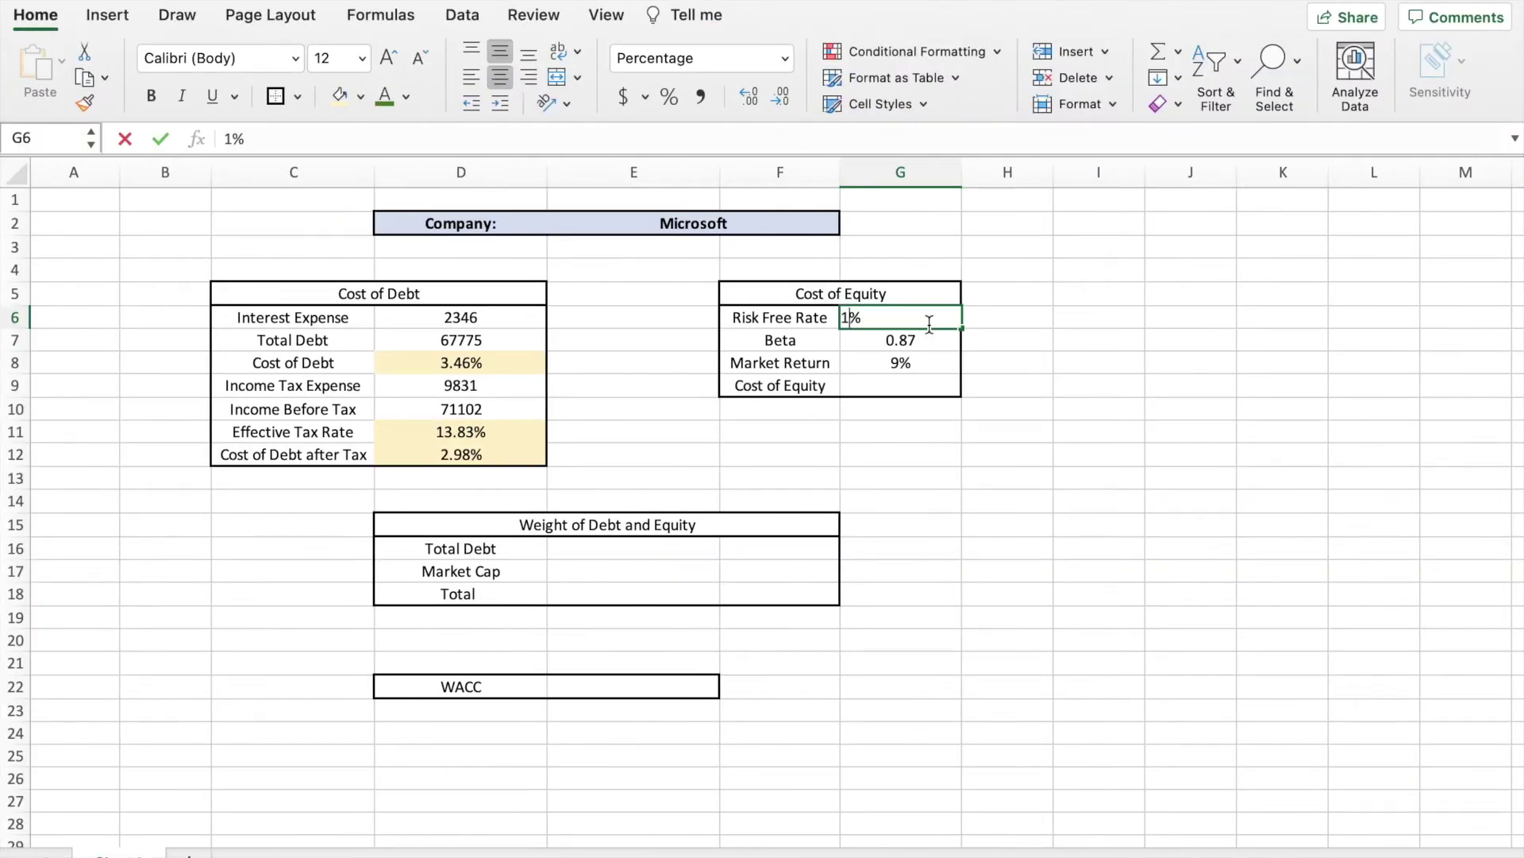
{"action": "type", "text": "."}
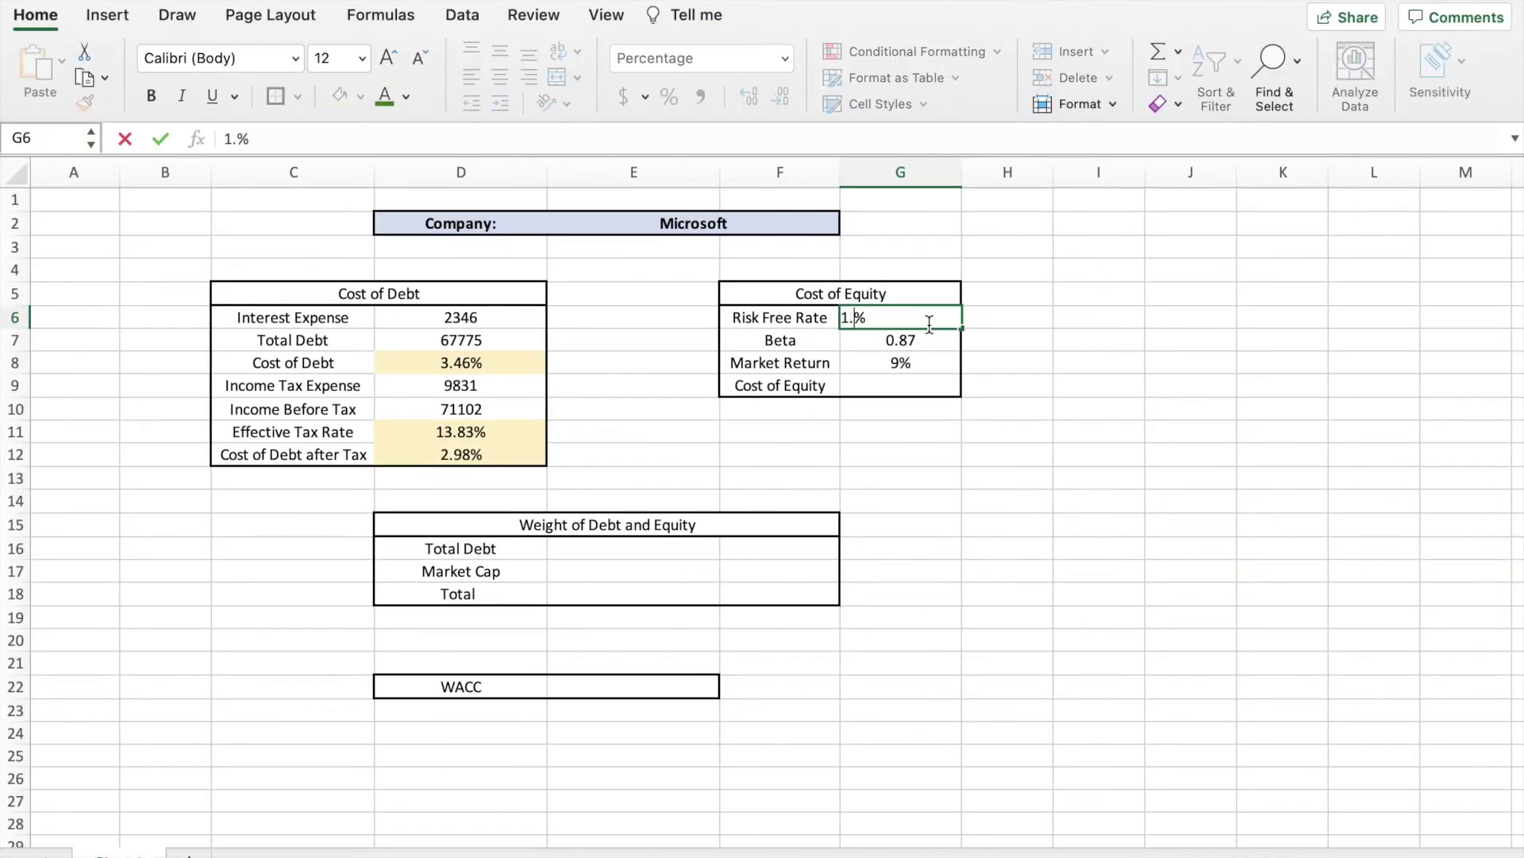
{"action": "type", "text": "63"}
{"action": "key", "text": "Return"}
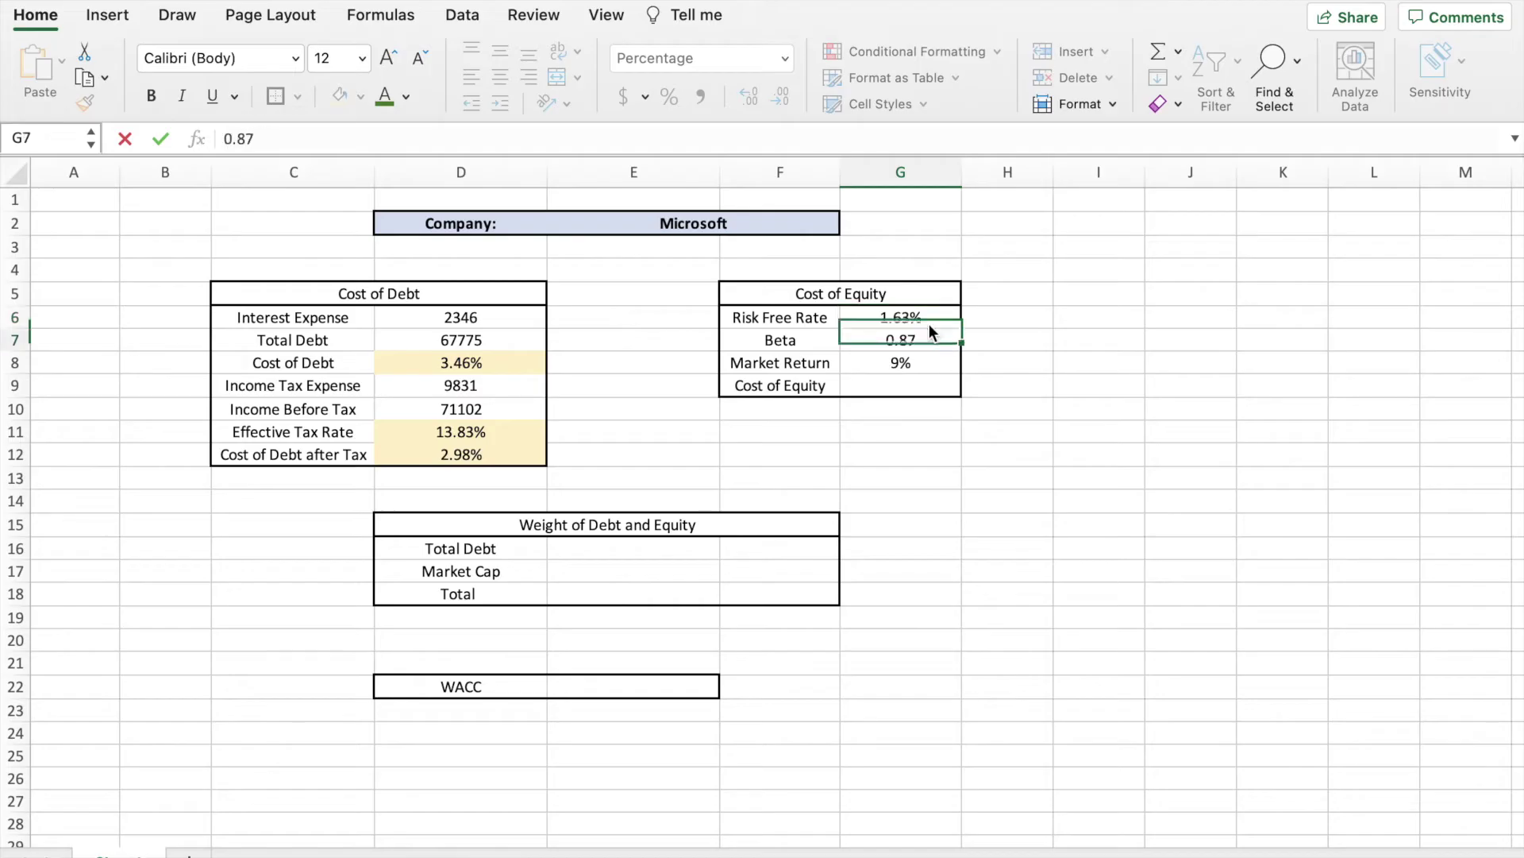
- Calculate the Cost of Equity in G9 from the risk-free rate, beta and market return with the formula =(G6)+(G7)*(G8-G6)
{"action": "left_click", "coordinate": [915, 385]}
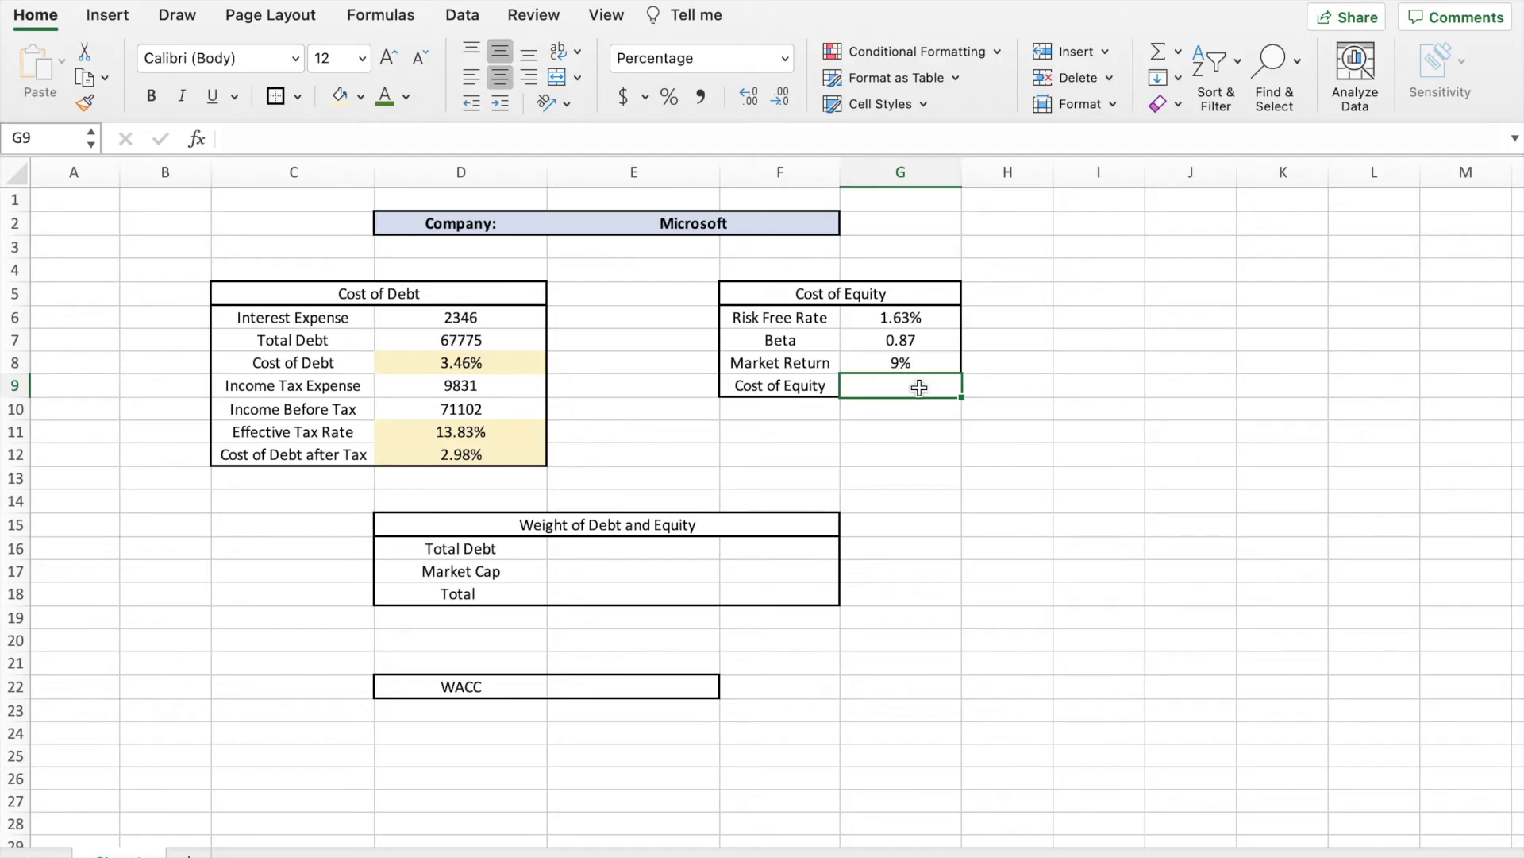
{"action": "type", "text": "=("}
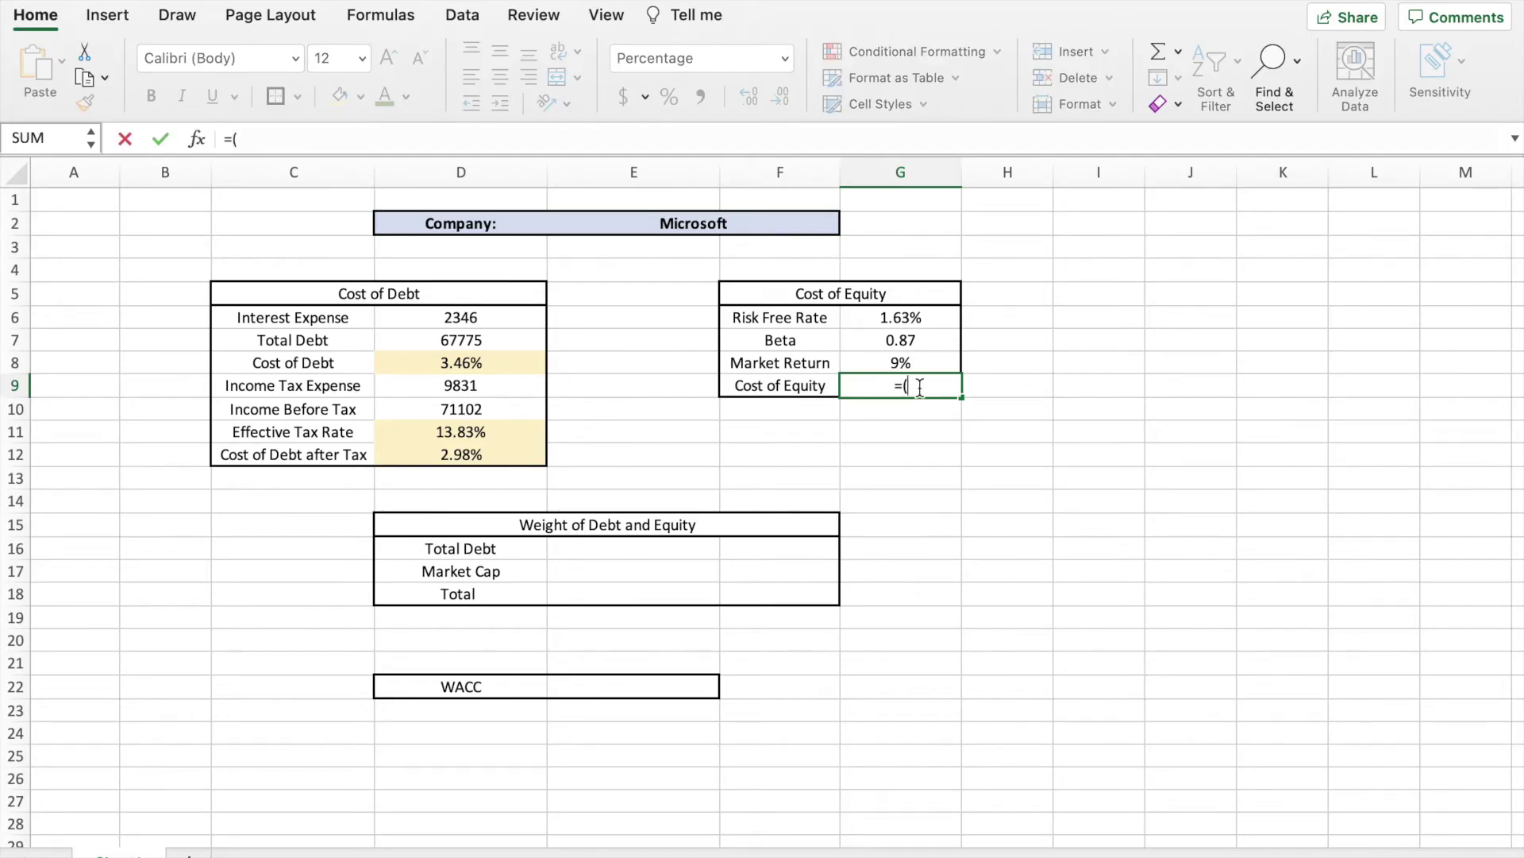
{"action": "left_click", "coordinate": [935, 326]}
{"action": "type", "text": ")"}
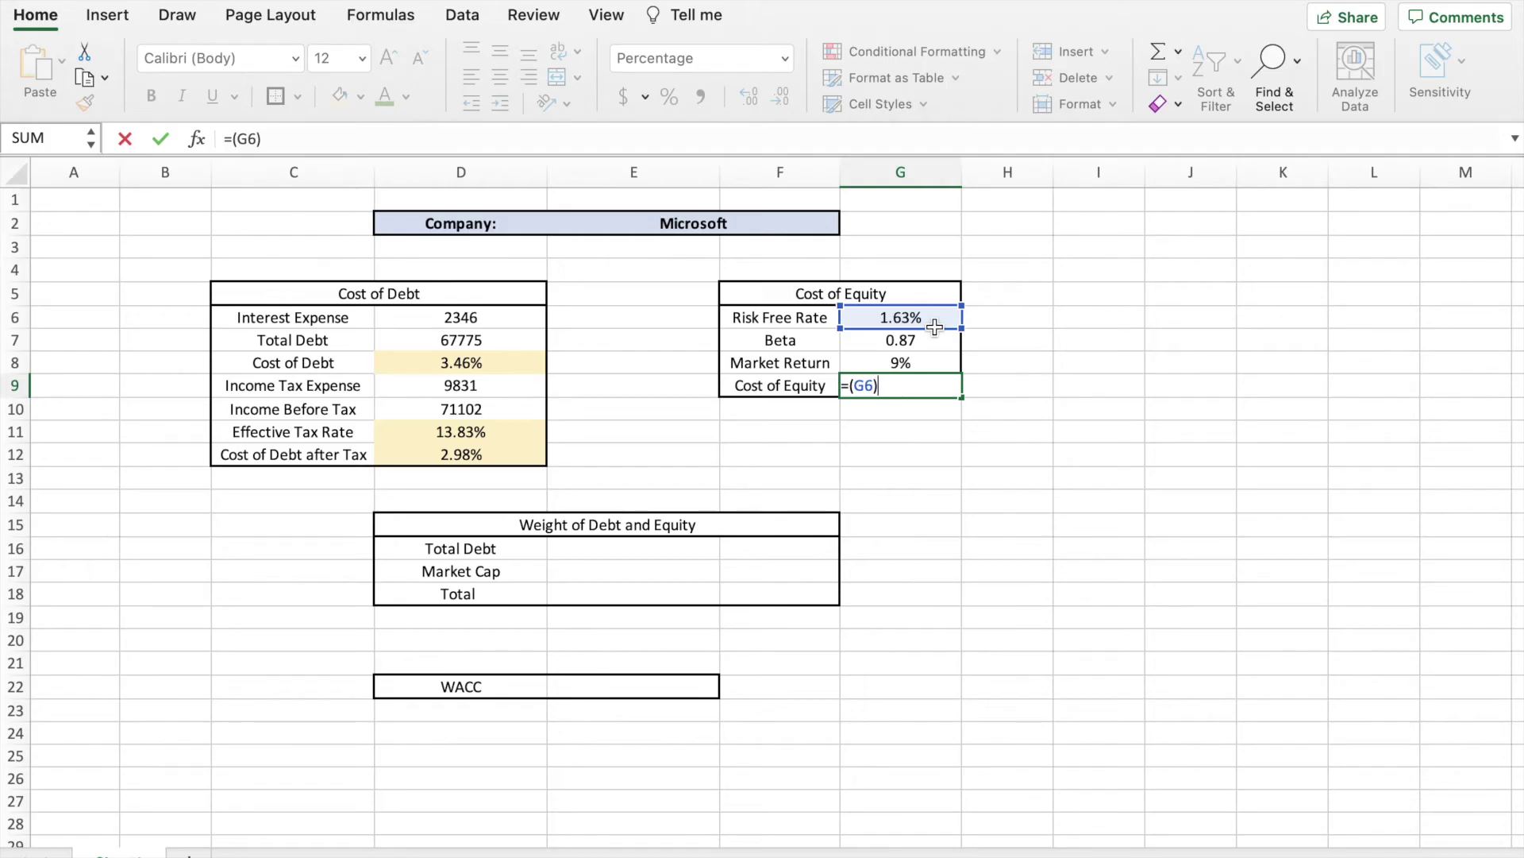
{"action": "type", "text": "+("}
{"action": "left_click", "coordinate": [936, 343]}
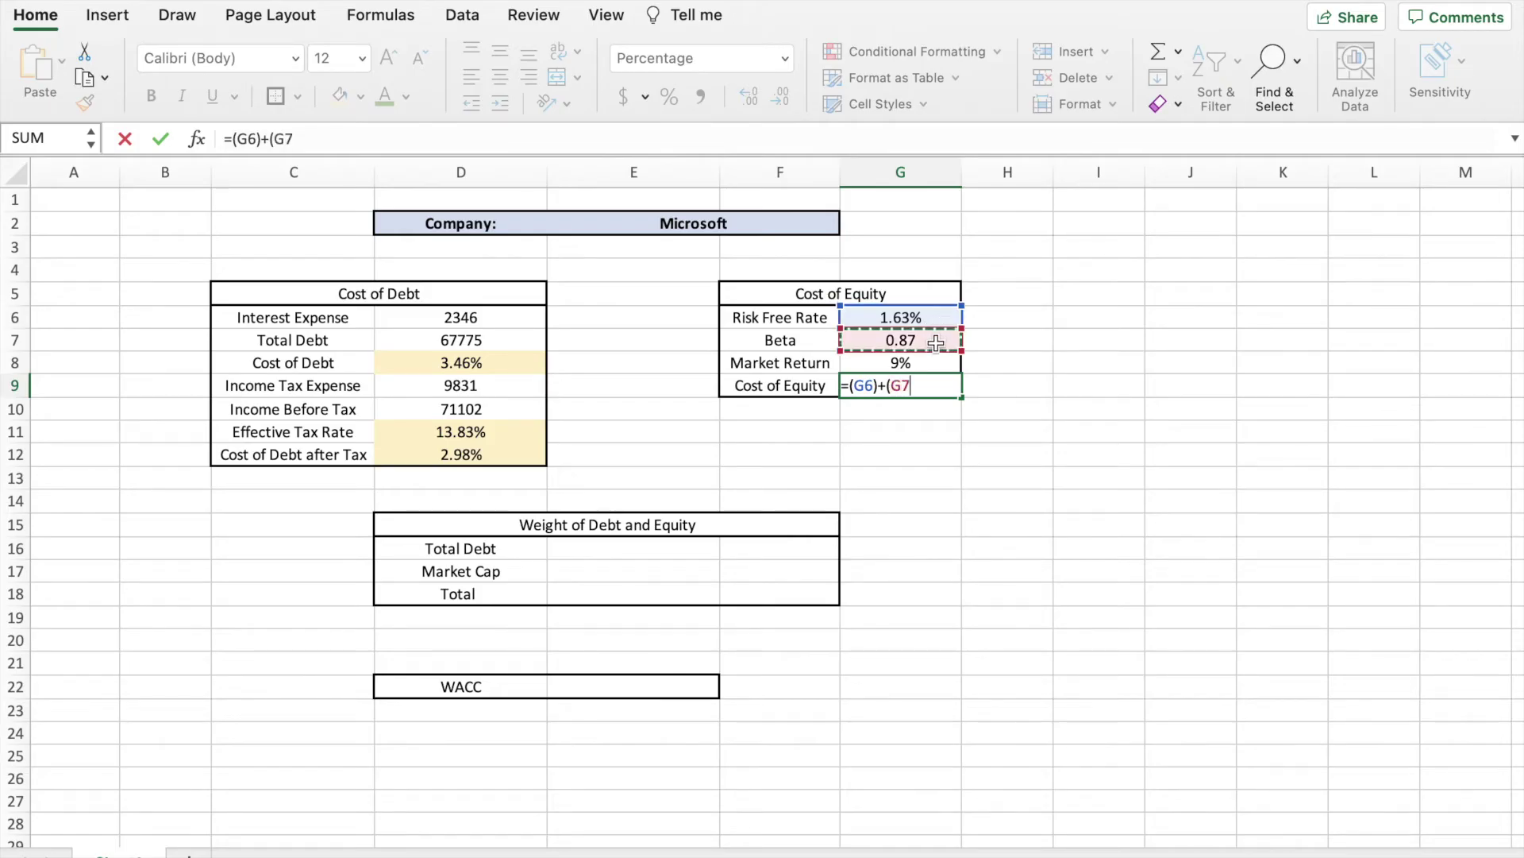
{"action": "type", "text": ")*("}
{"action": "left_click", "coordinate": [930, 364]}
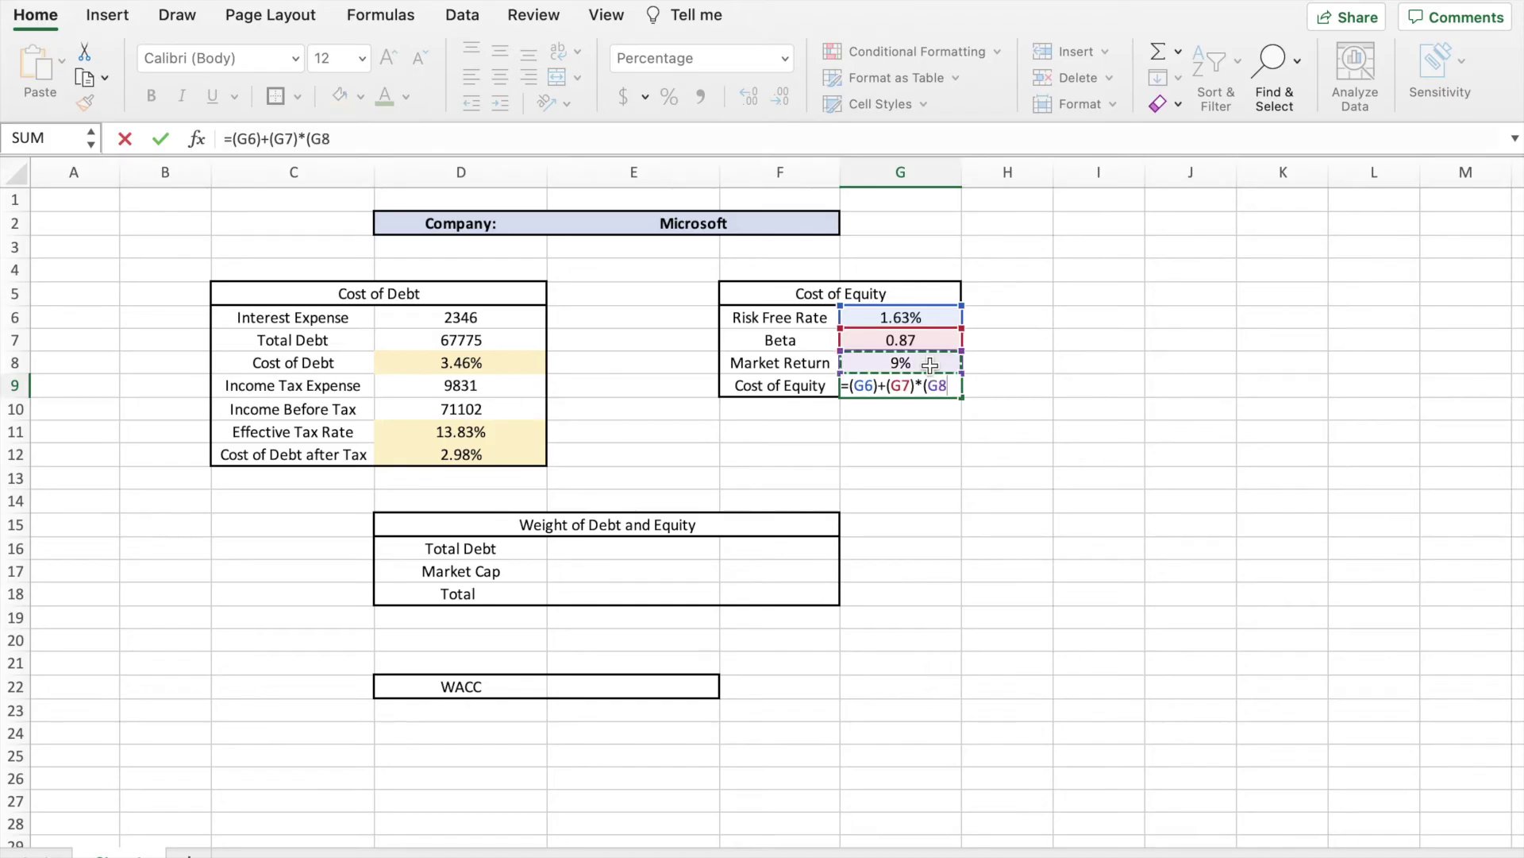
{"action": "type", "text": "-"}
{"action": "left_click", "coordinate": [930, 317]}
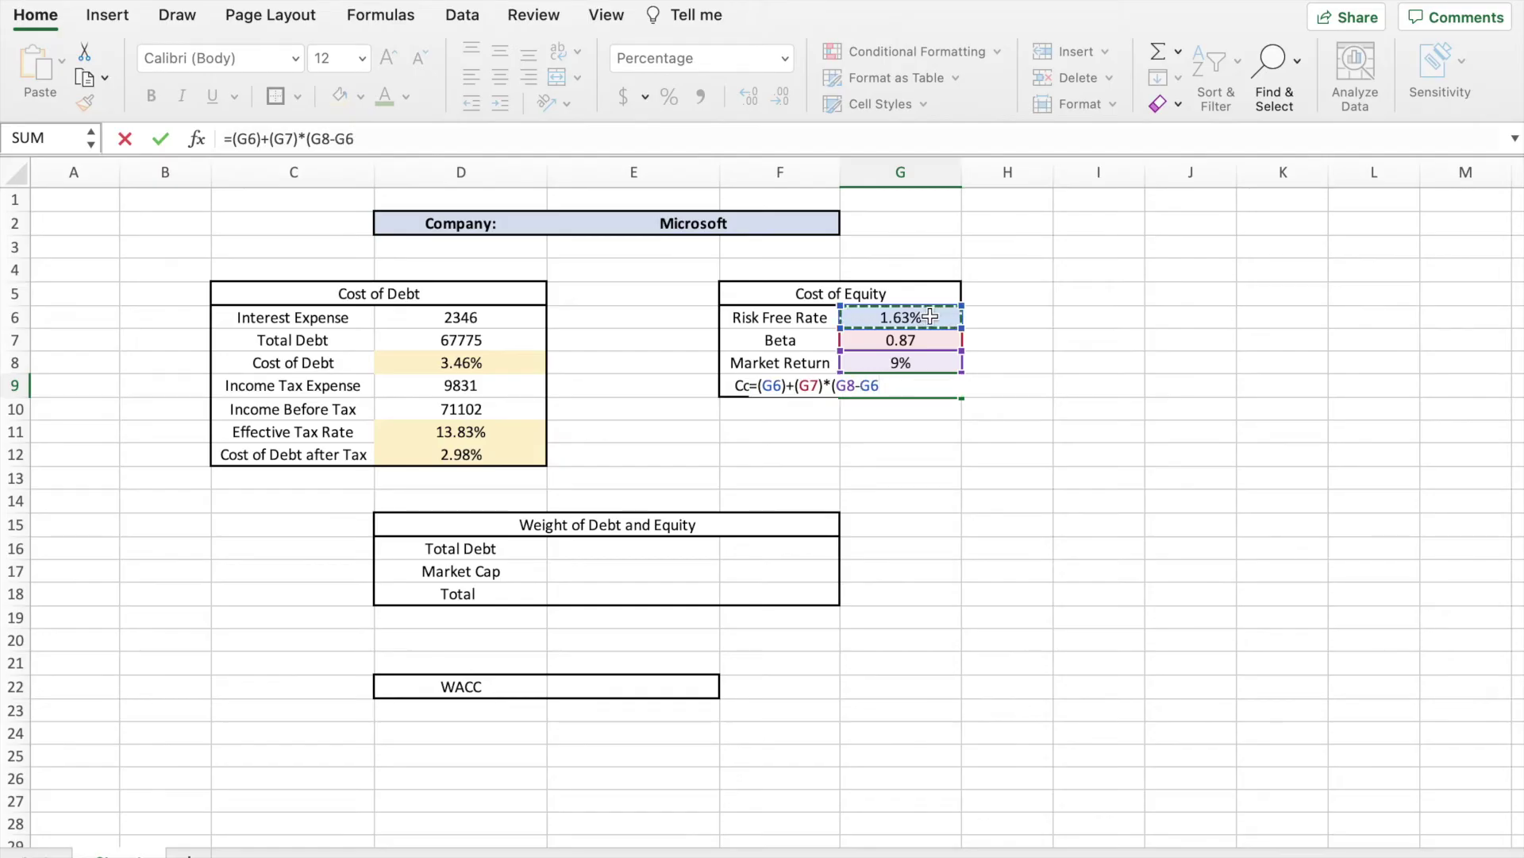
{"action": "type", "text": ")"}
{"action": "key", "text": "Return"}
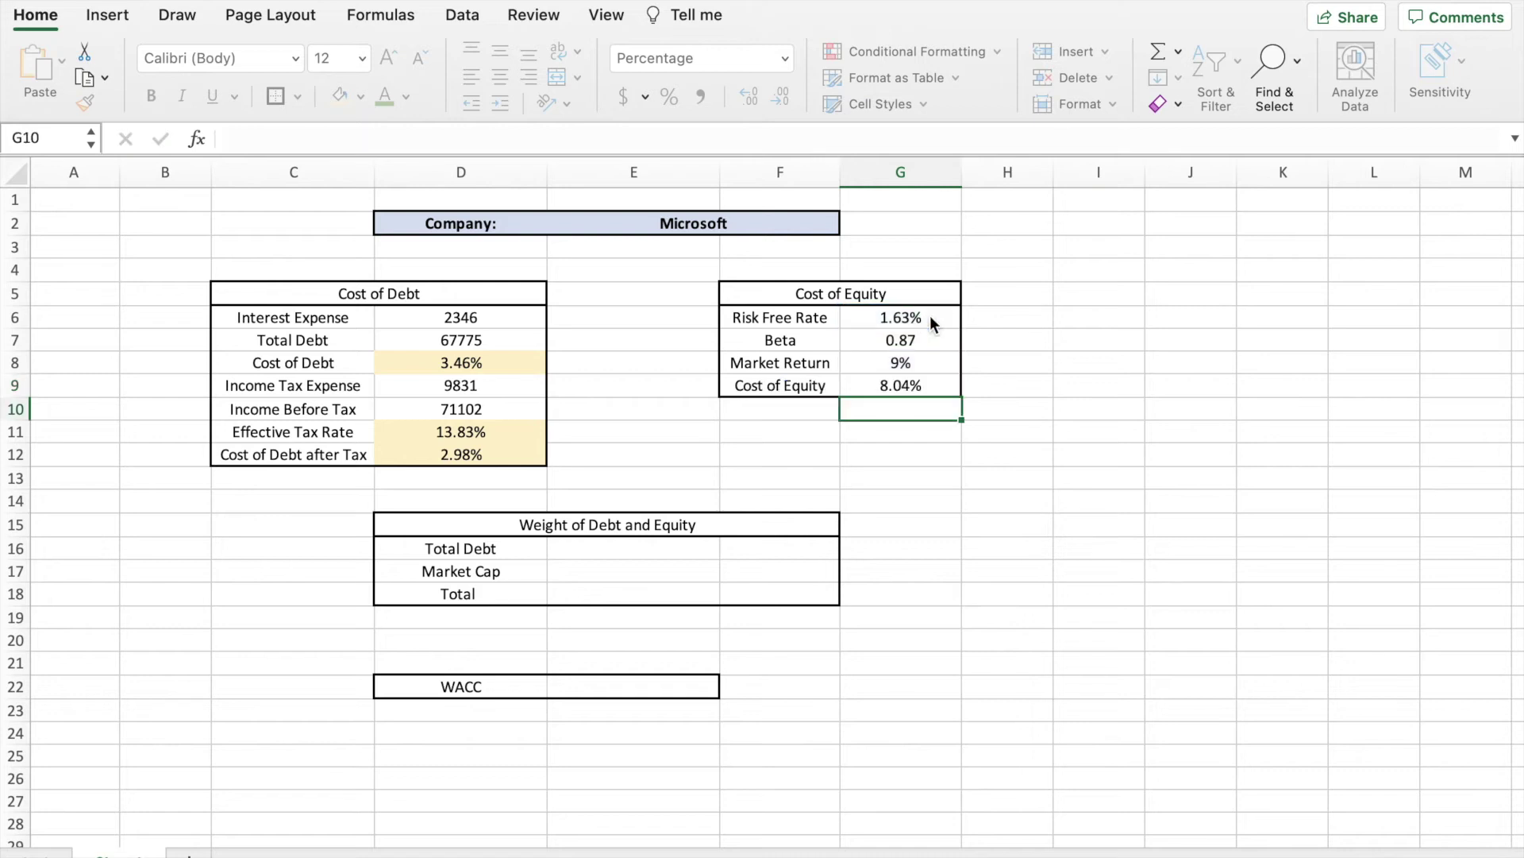
- Highlight the Risk Free Rate, Beta and Market Return values in G6:G8 with the light yellow fill
{"action": "left_click", "coordinate": [952, 390]}
{"action": "left_click", "coordinate": [931, 387]}
{"action": "left_click_drag", "start_coordinate": [921, 318], "coordinate": [923, 362]}
{"action": "left_click", "coordinate": [341, 100]}
{"action": "left_click", "coordinate": [1015, 366]}
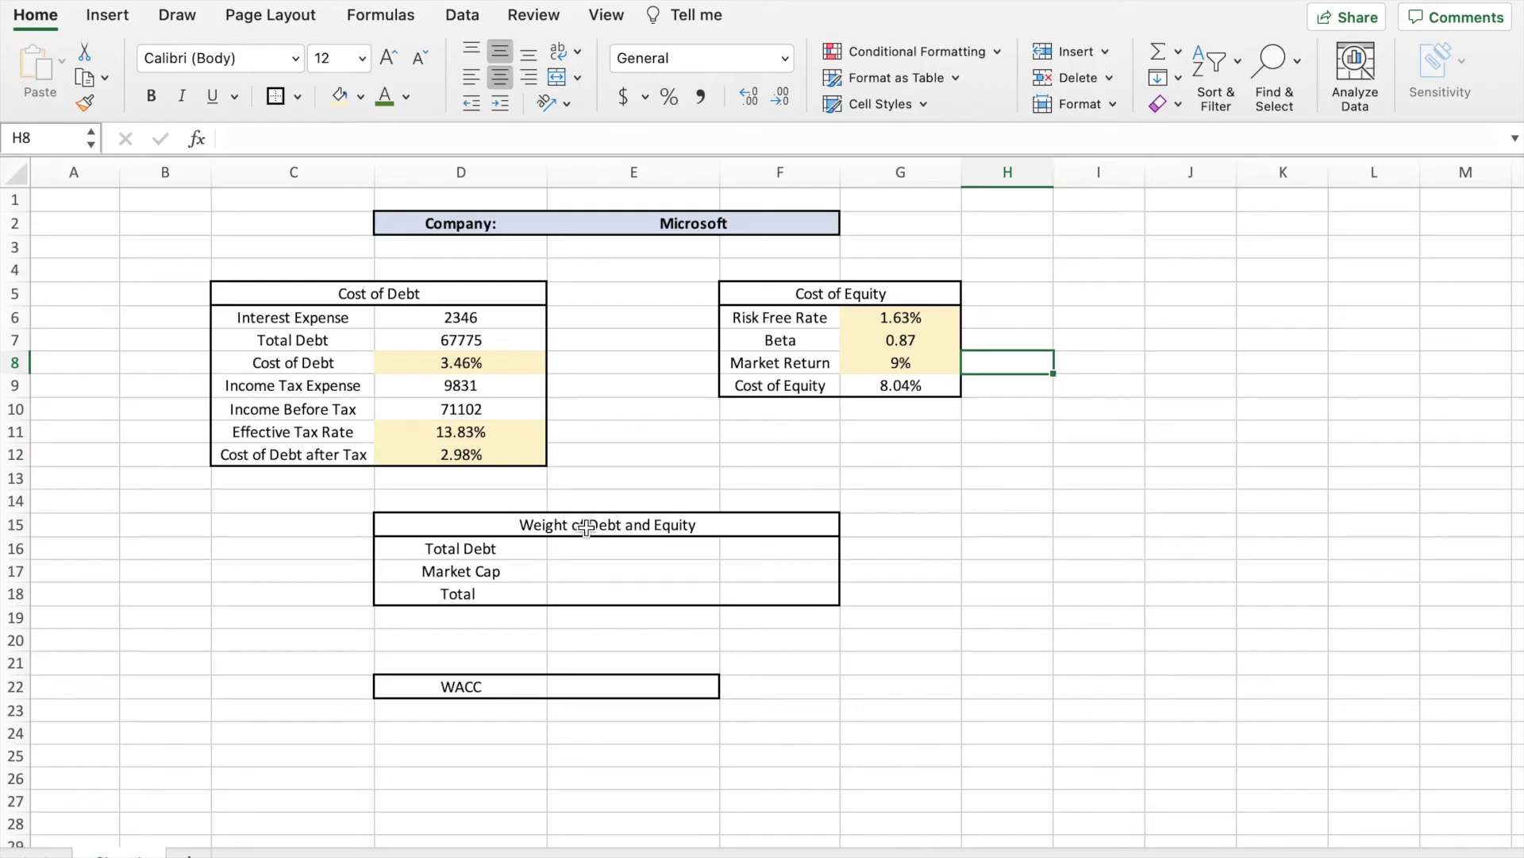
- Link the Total Debt in E16 of the Weight of Debt and Equity table to the Cost of Debt table with =D7
{"action": "left_click", "coordinate": [629, 555]}
{"action": "type", "text": "="}
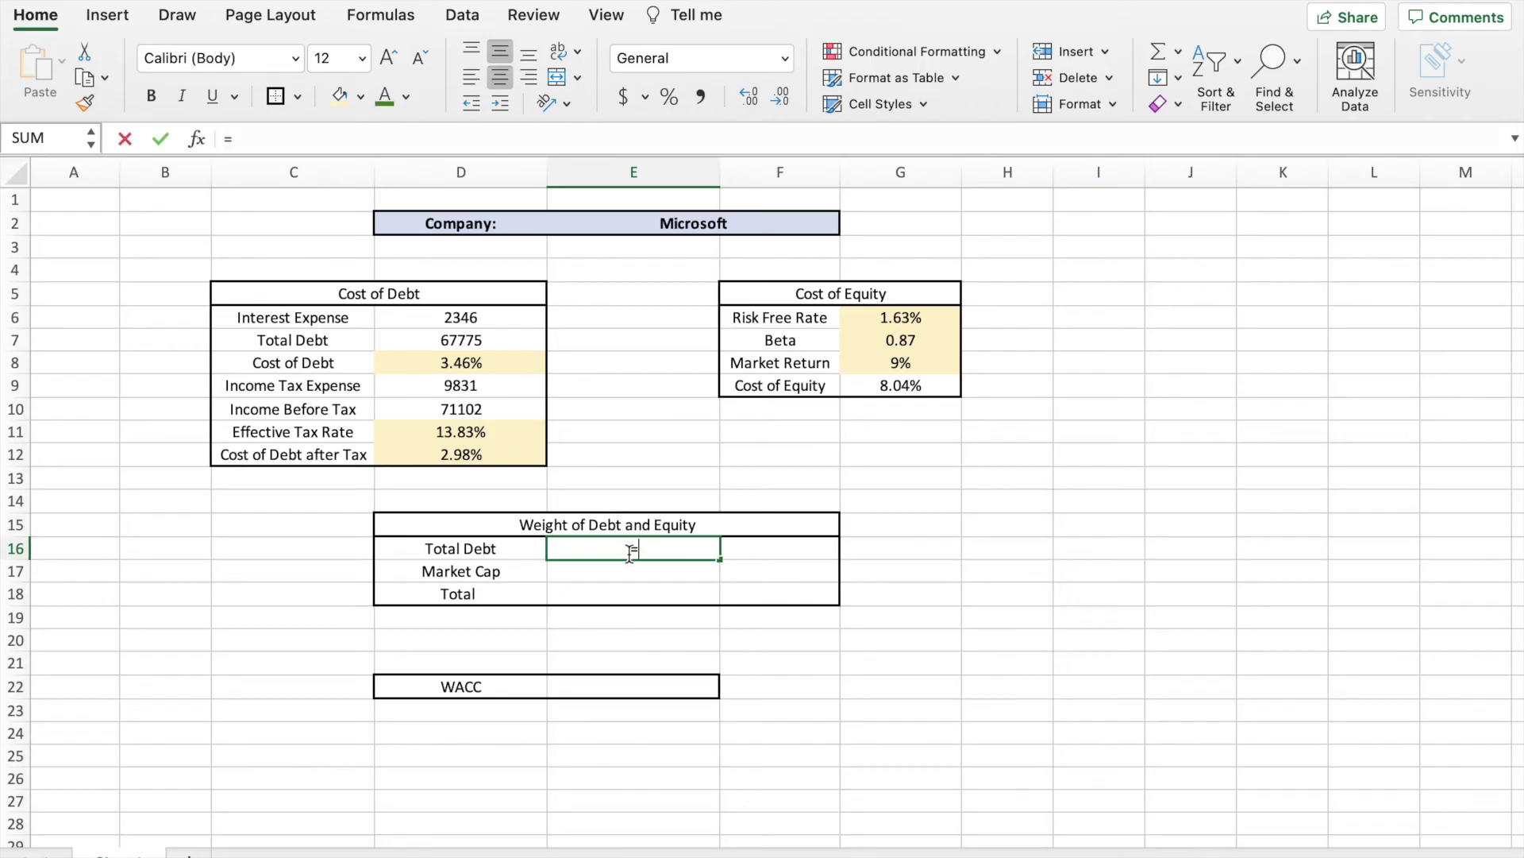
{"action": "left_click", "coordinate": [497, 344]}
{"action": "key", "text": "Return"}
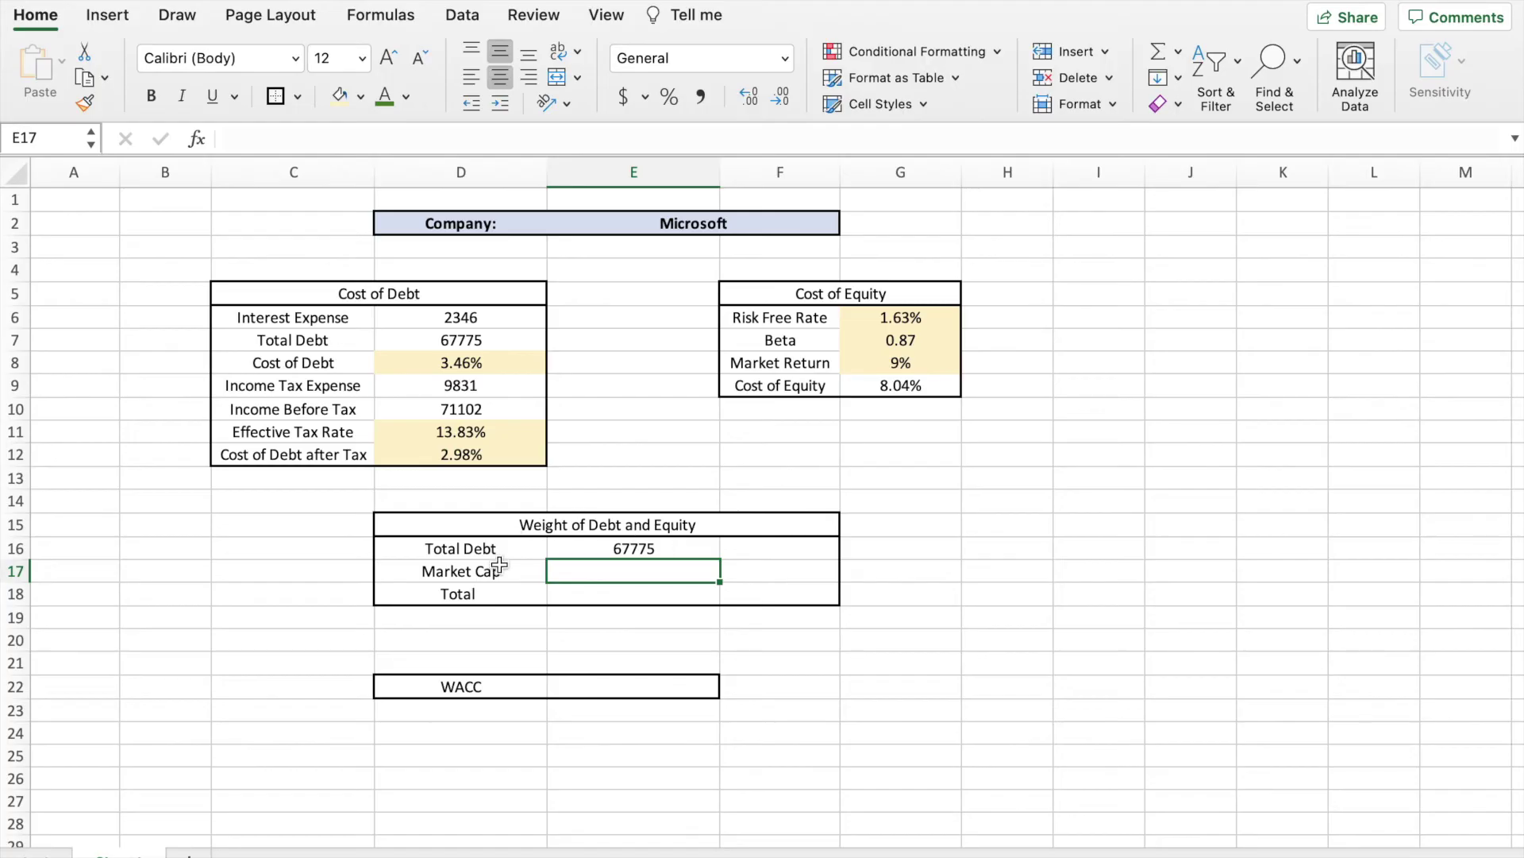
- Switch to Yahoo Finance in the browser and look up the market cap on the Microsoft Corporation (MSFT) summary page
{"action": "left_click_drag", "start_coordinate": [496, 572], "coordinate": [602, 572]}
{"action": "left_click", "coordinate": [602, 572]}
{"action": "key", "text": "ctrl+Right"}
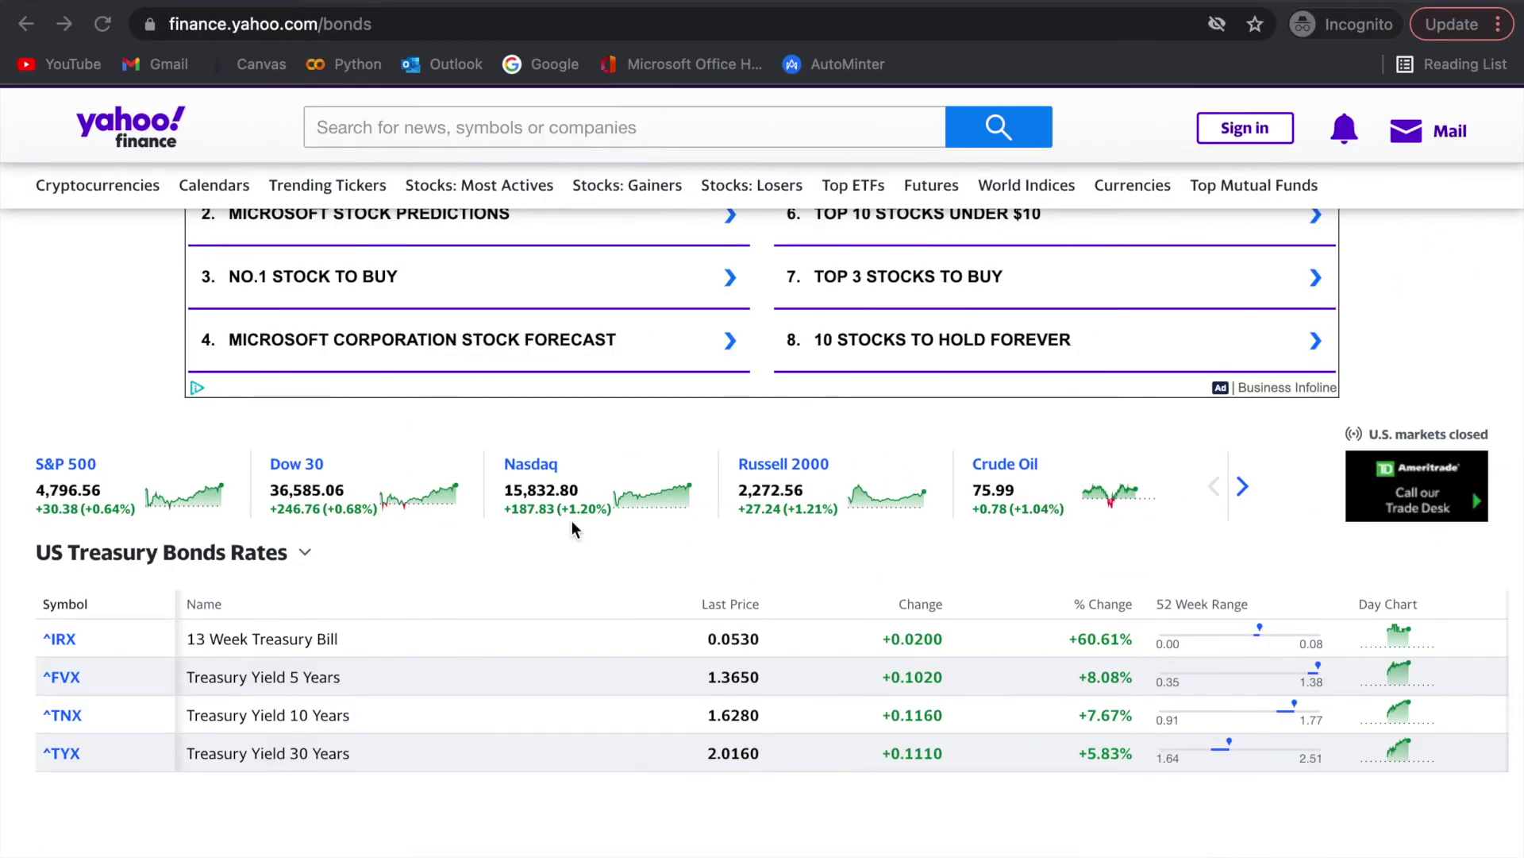
{"action": "scroll", "coordinate": [574, 529], "scroll_direction": "up", "scroll_amount": 3}
{"action": "left_click", "coordinate": [526, 153]}
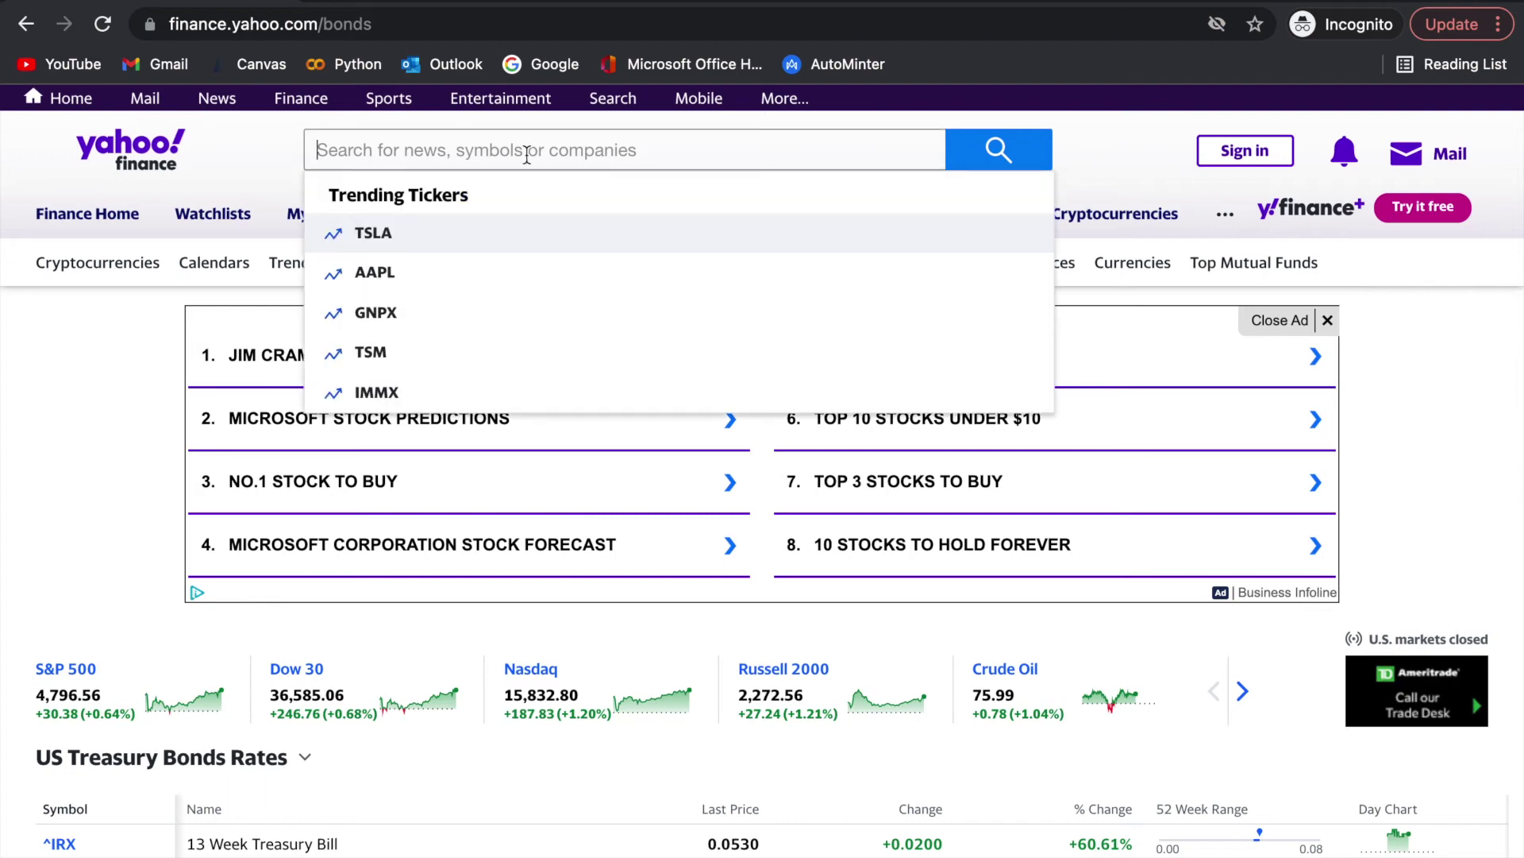
{"action": "type", "text": "mir"}
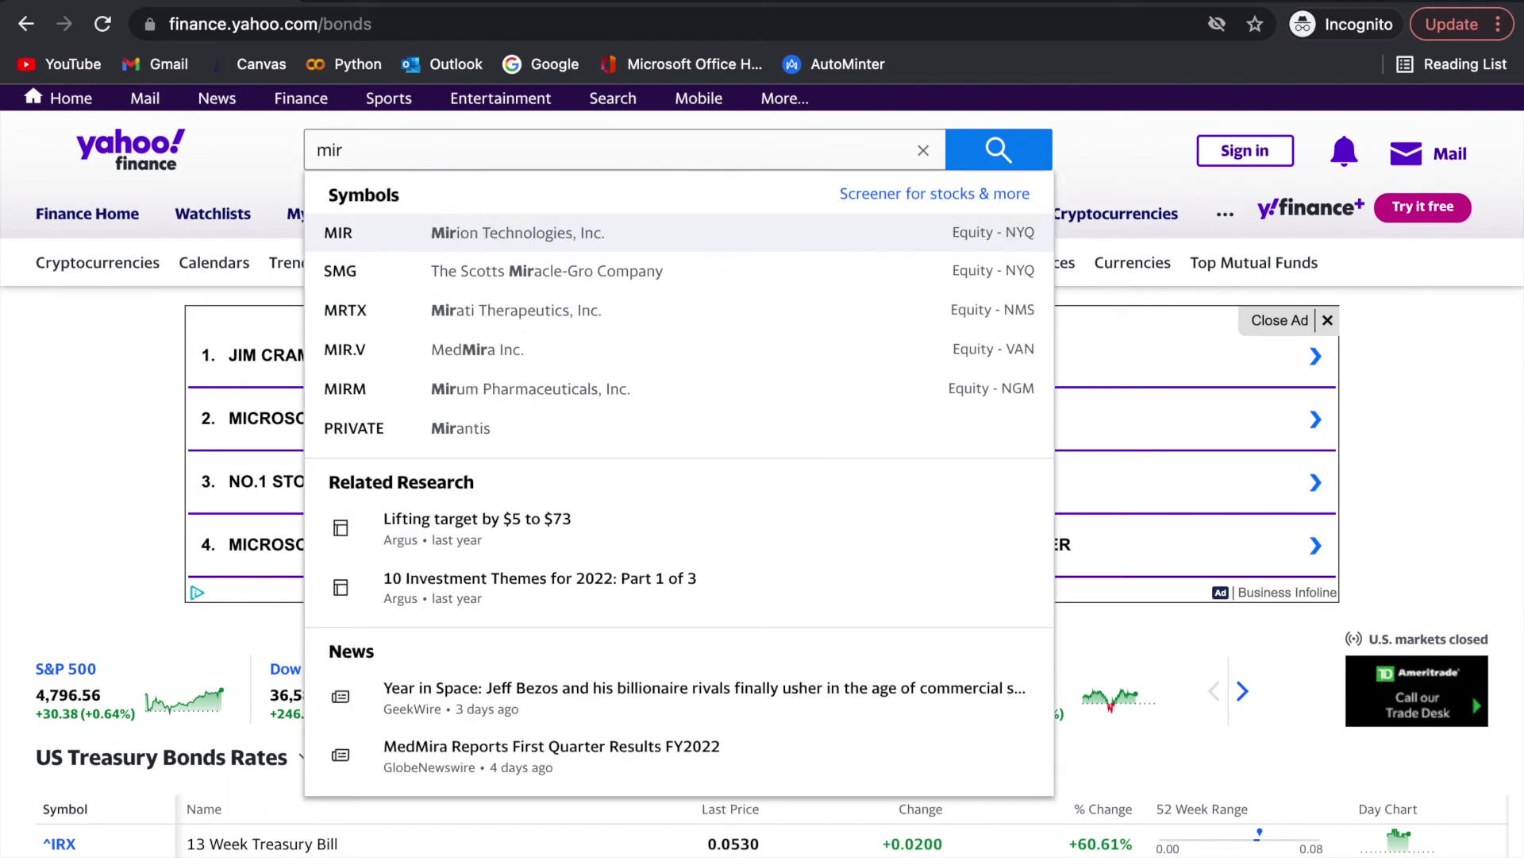
{"action": "key", "text": "BackSpace"}
{"action": "type", "text": "cr"}
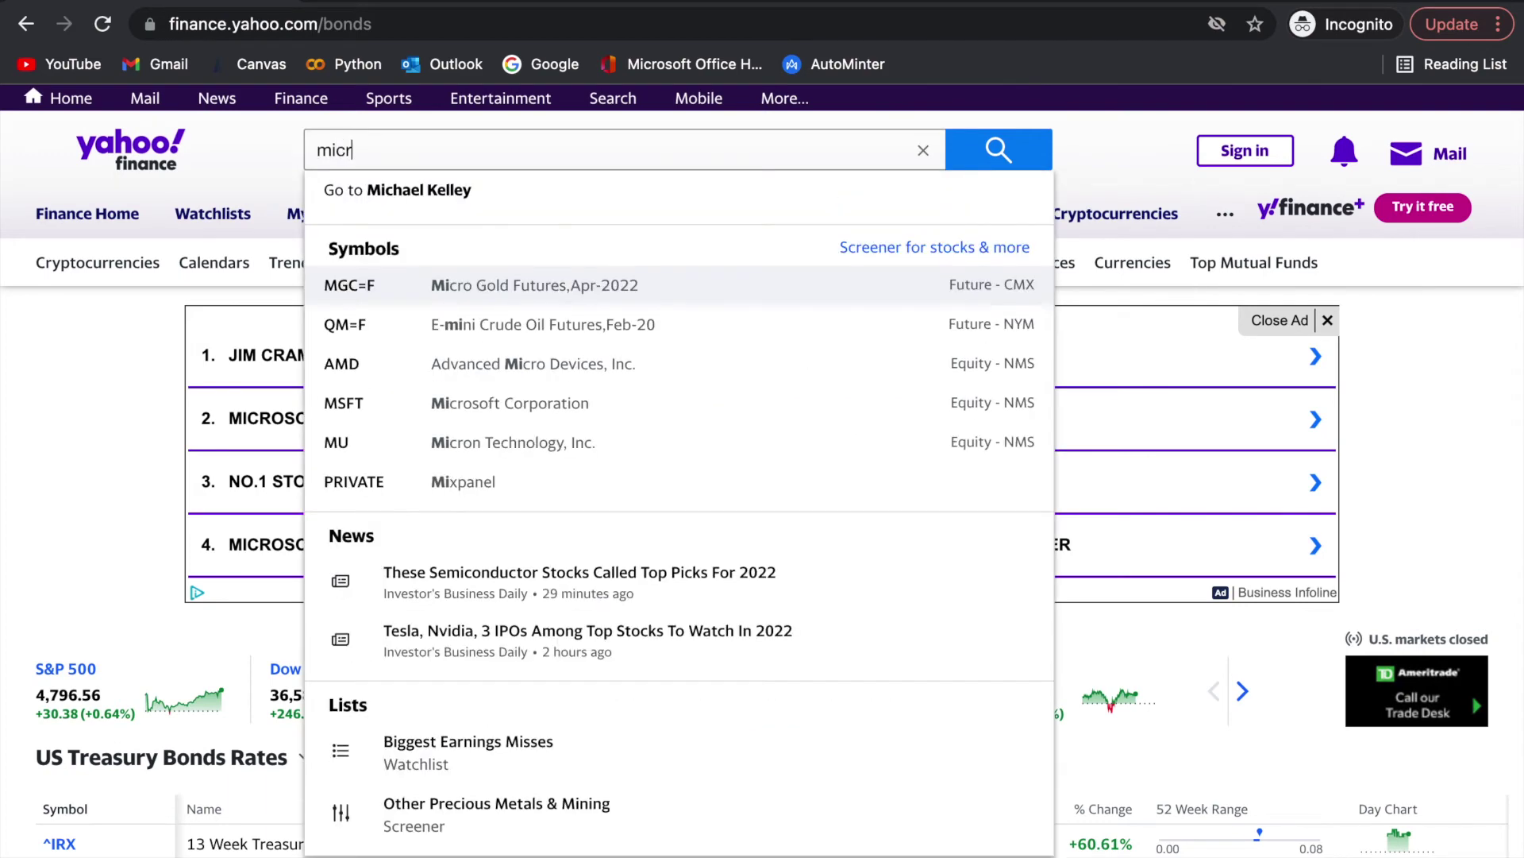
{"action": "type", "text": "o"}
{"action": "left_click", "coordinate": [560, 310]}
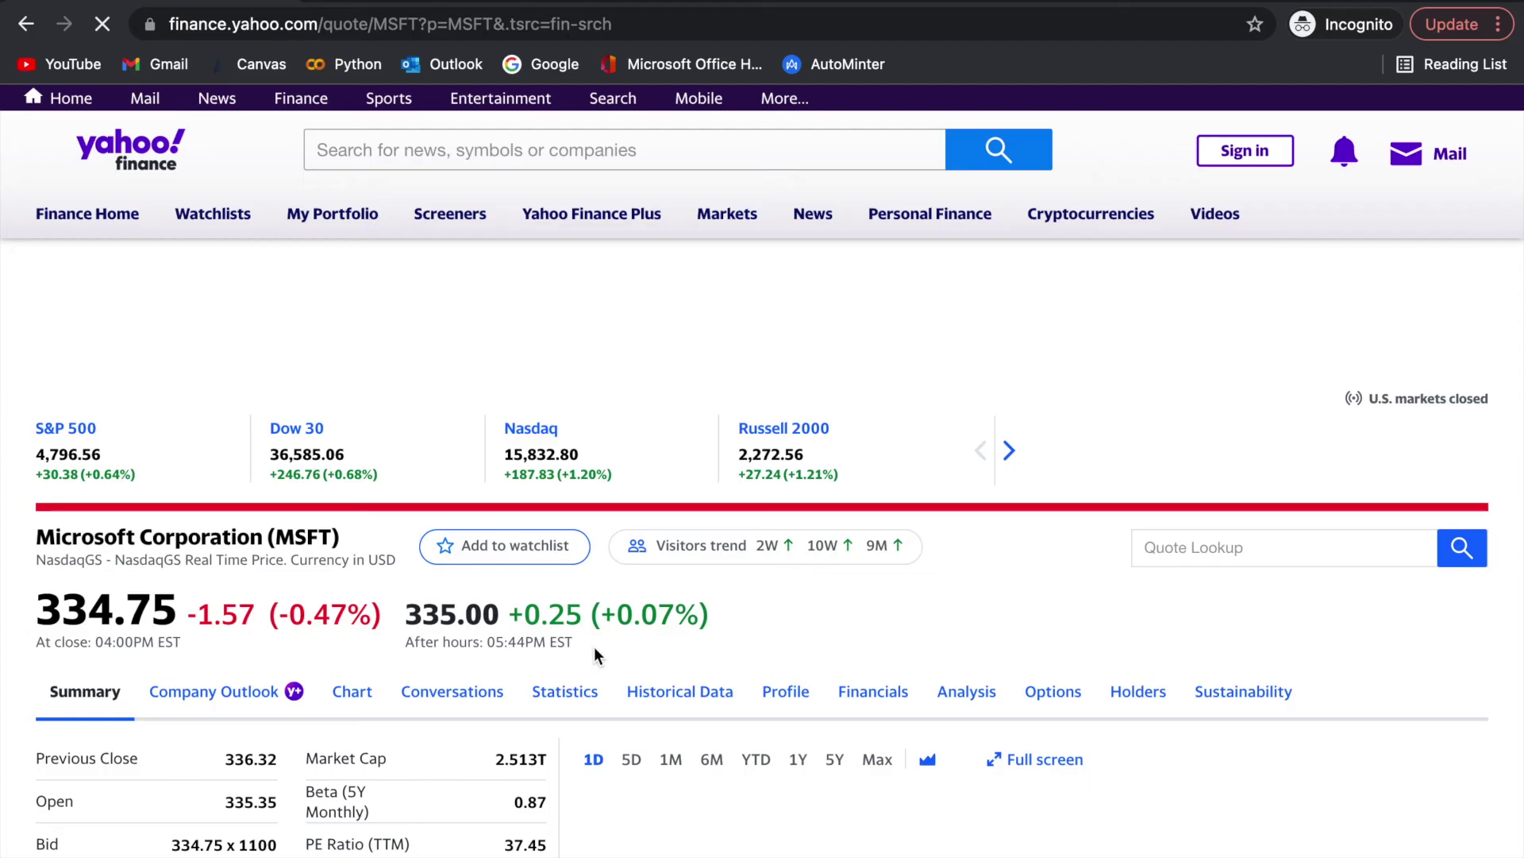
{"action": "scroll", "coordinate": [595, 651], "scroll_direction": "down", "scroll_amount": 3}
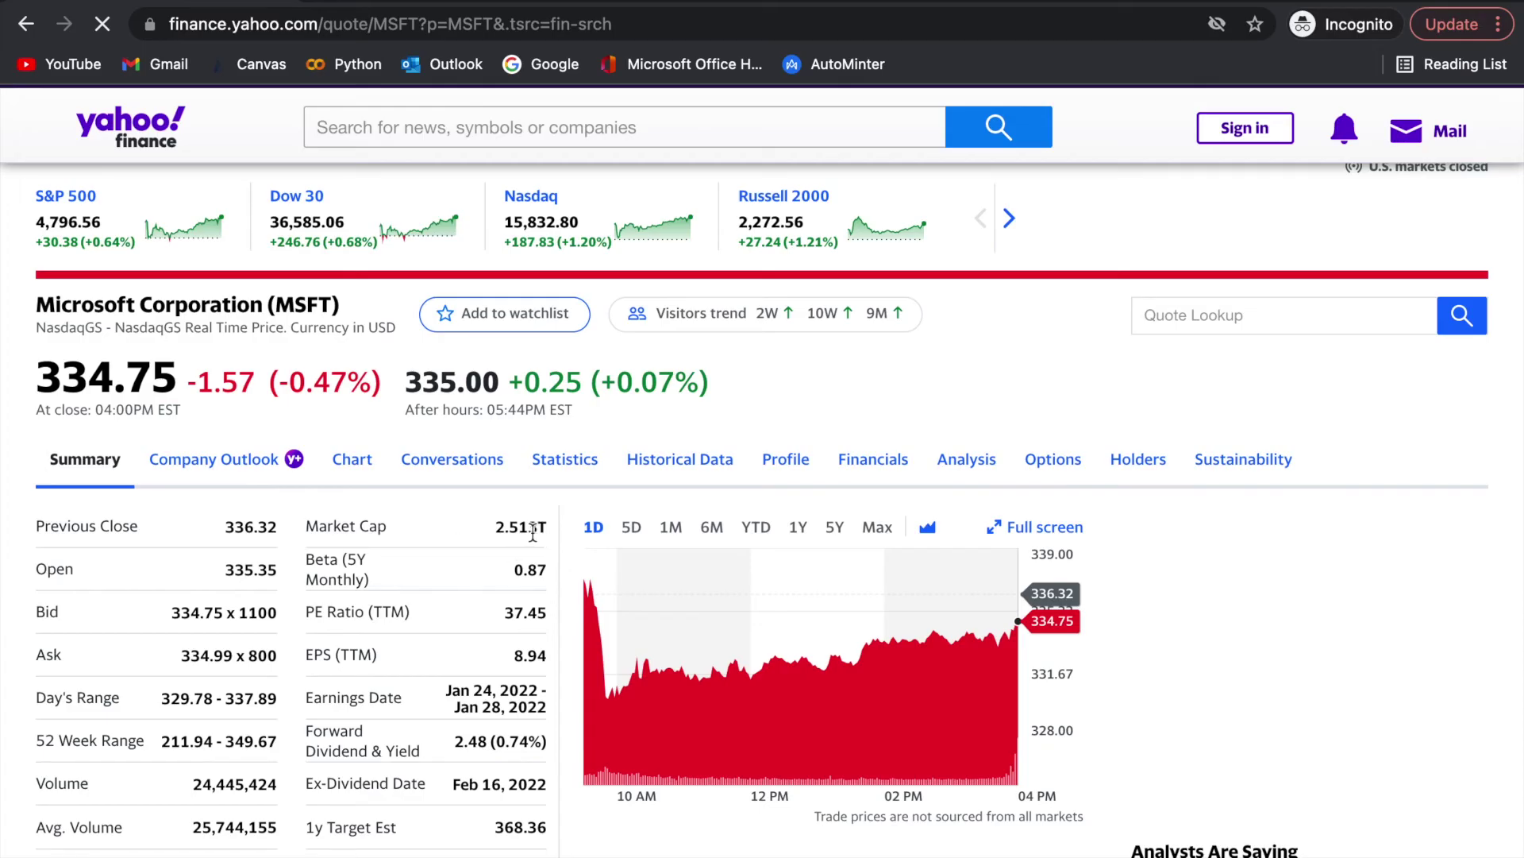
- Return to the Excel template and enter 2513000 as the Market Cap in E17
{"action": "key", "text": "ctrl+Left"}
{"action": "type", "text": "2513000"}
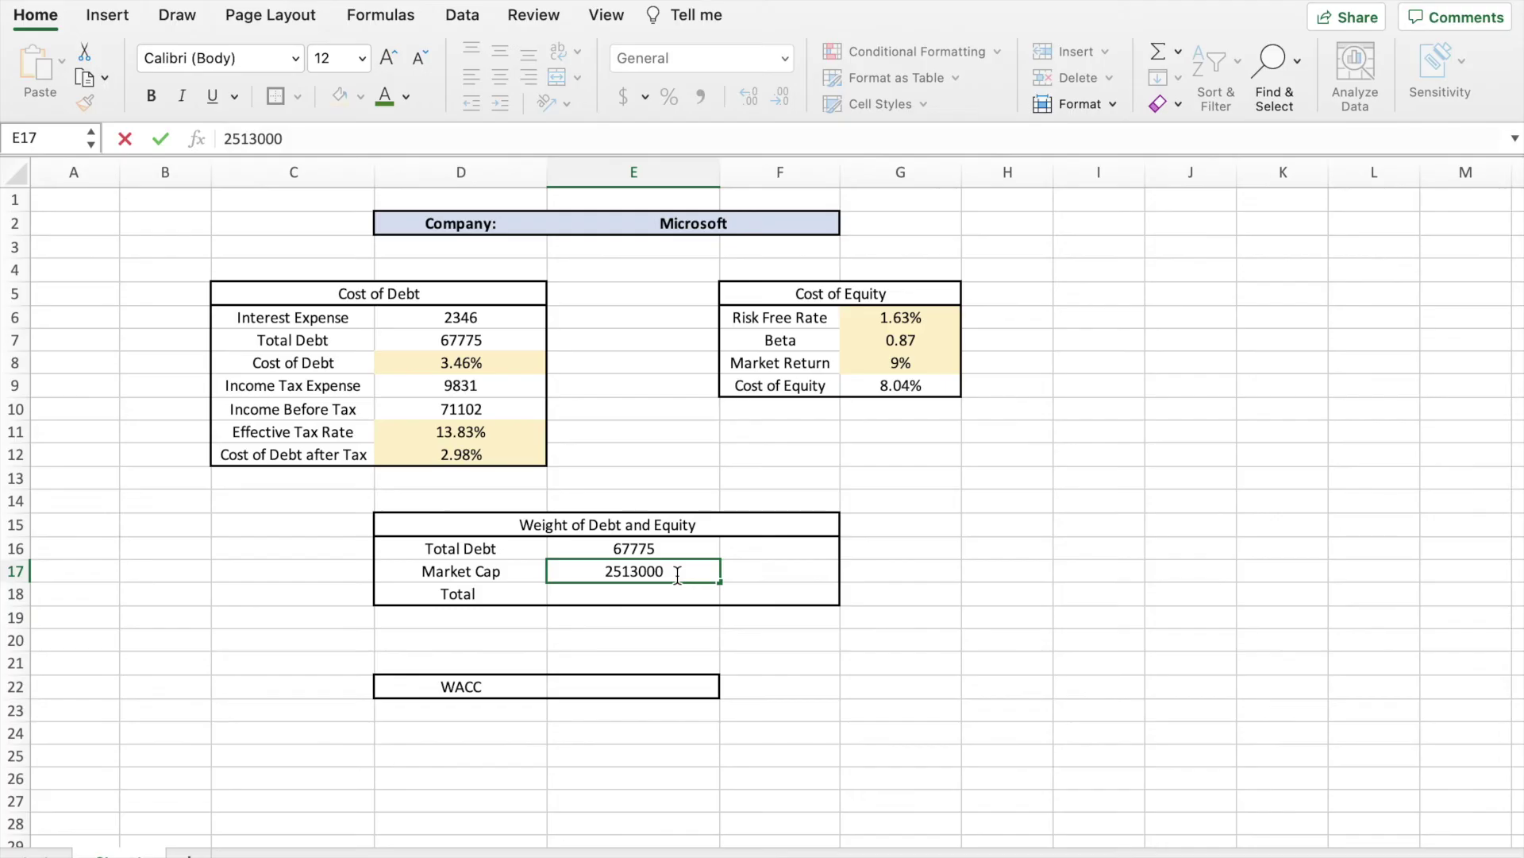
{"action": "key", "text": "Return"}
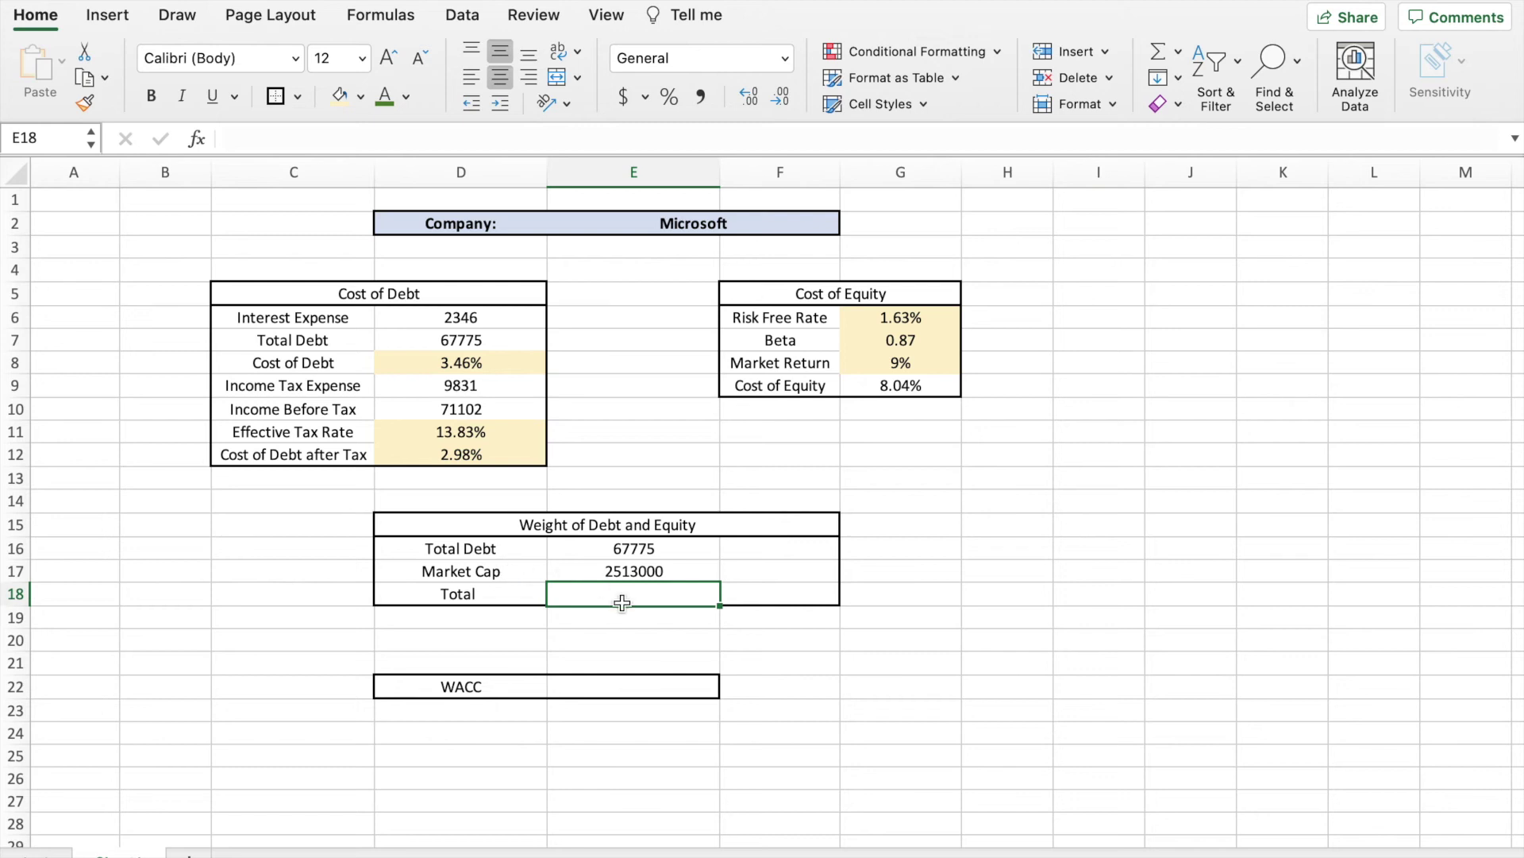
- Calculate the Total in E18 by adding Total Debt and Market Cap with =E16+E17
{"action": "type", "text": "="}
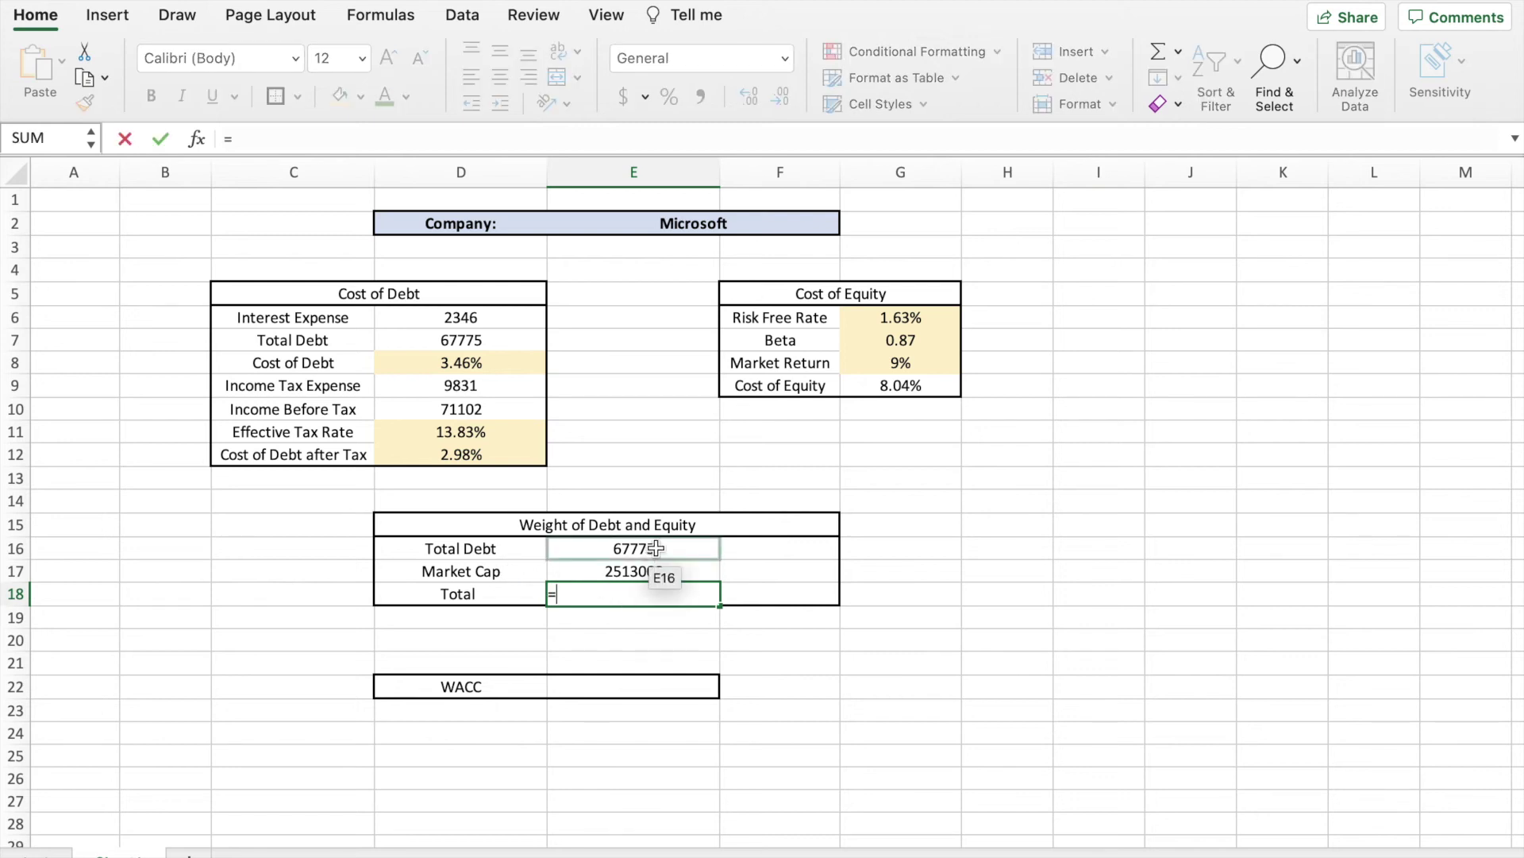
{"action": "left_click", "coordinate": [656, 549]}
{"action": "type", "text": "+"}
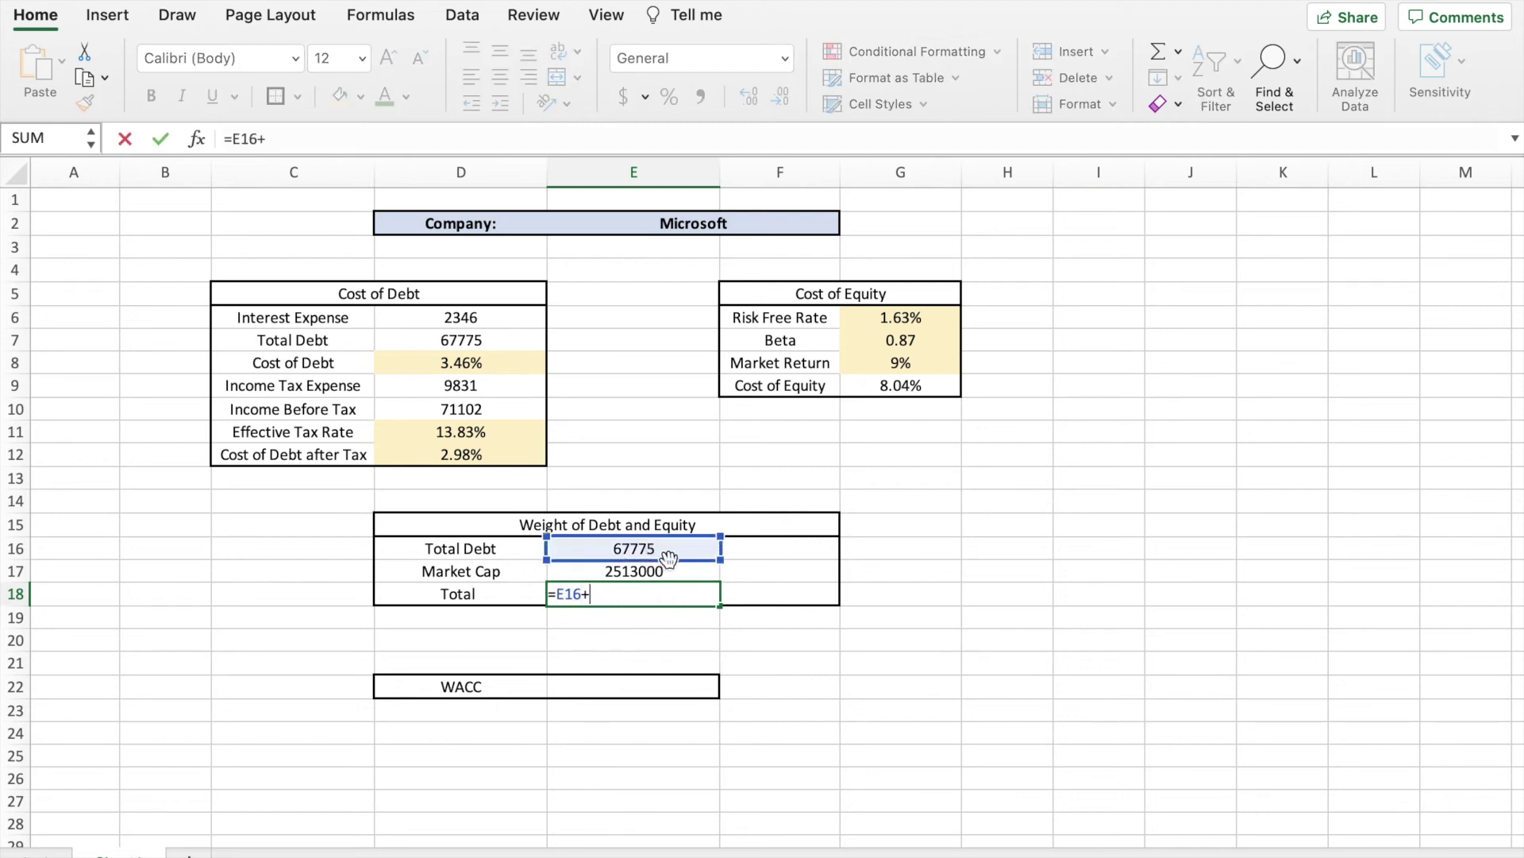
{"action": "left_click", "coordinate": [675, 573]}
{"action": "key", "text": "Return"}
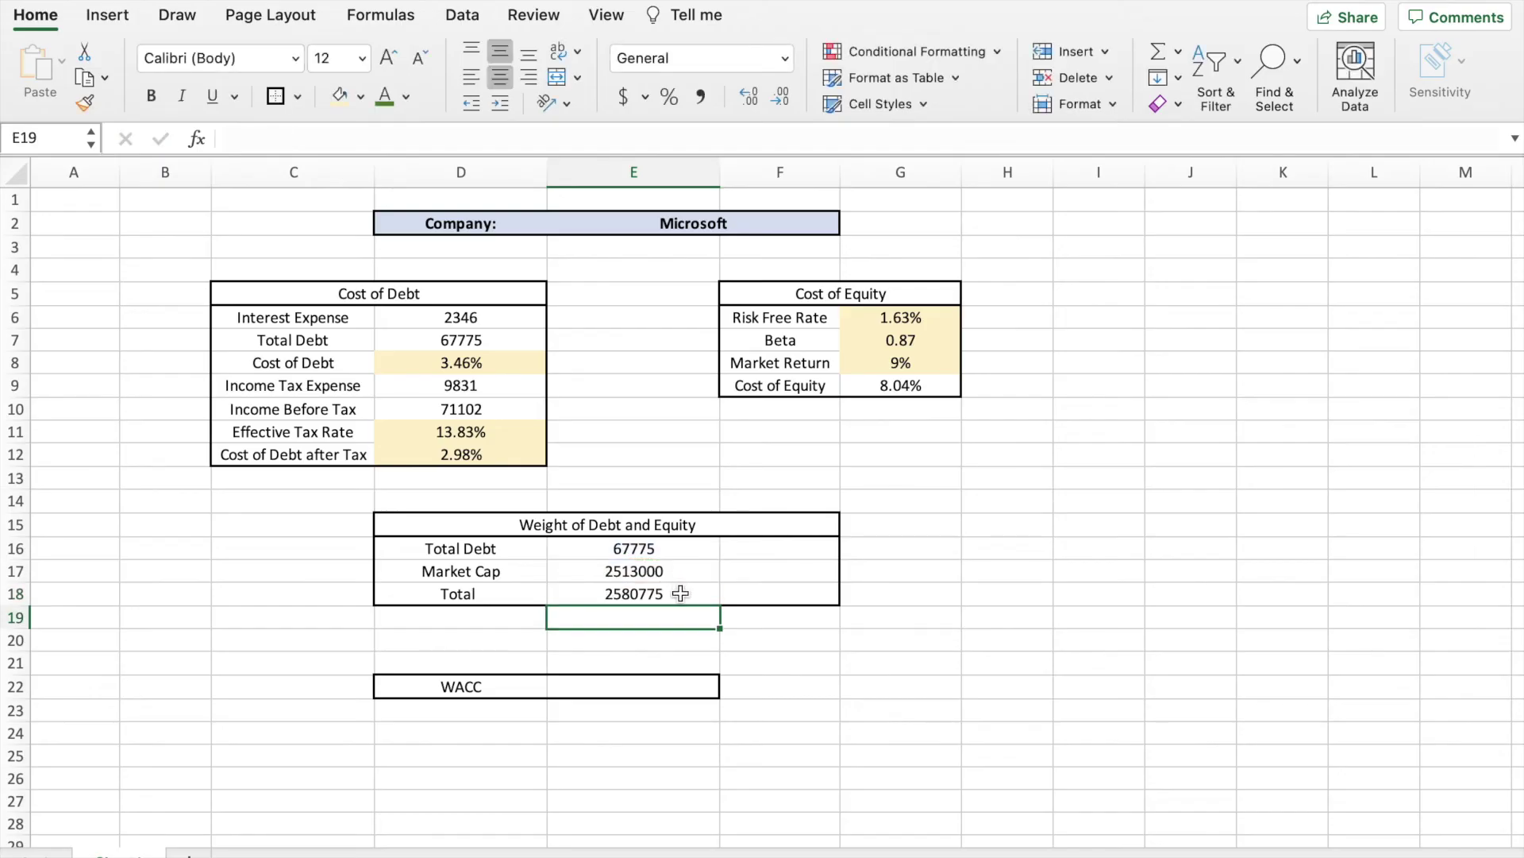
{"action": "left_click", "coordinate": [681, 594]}
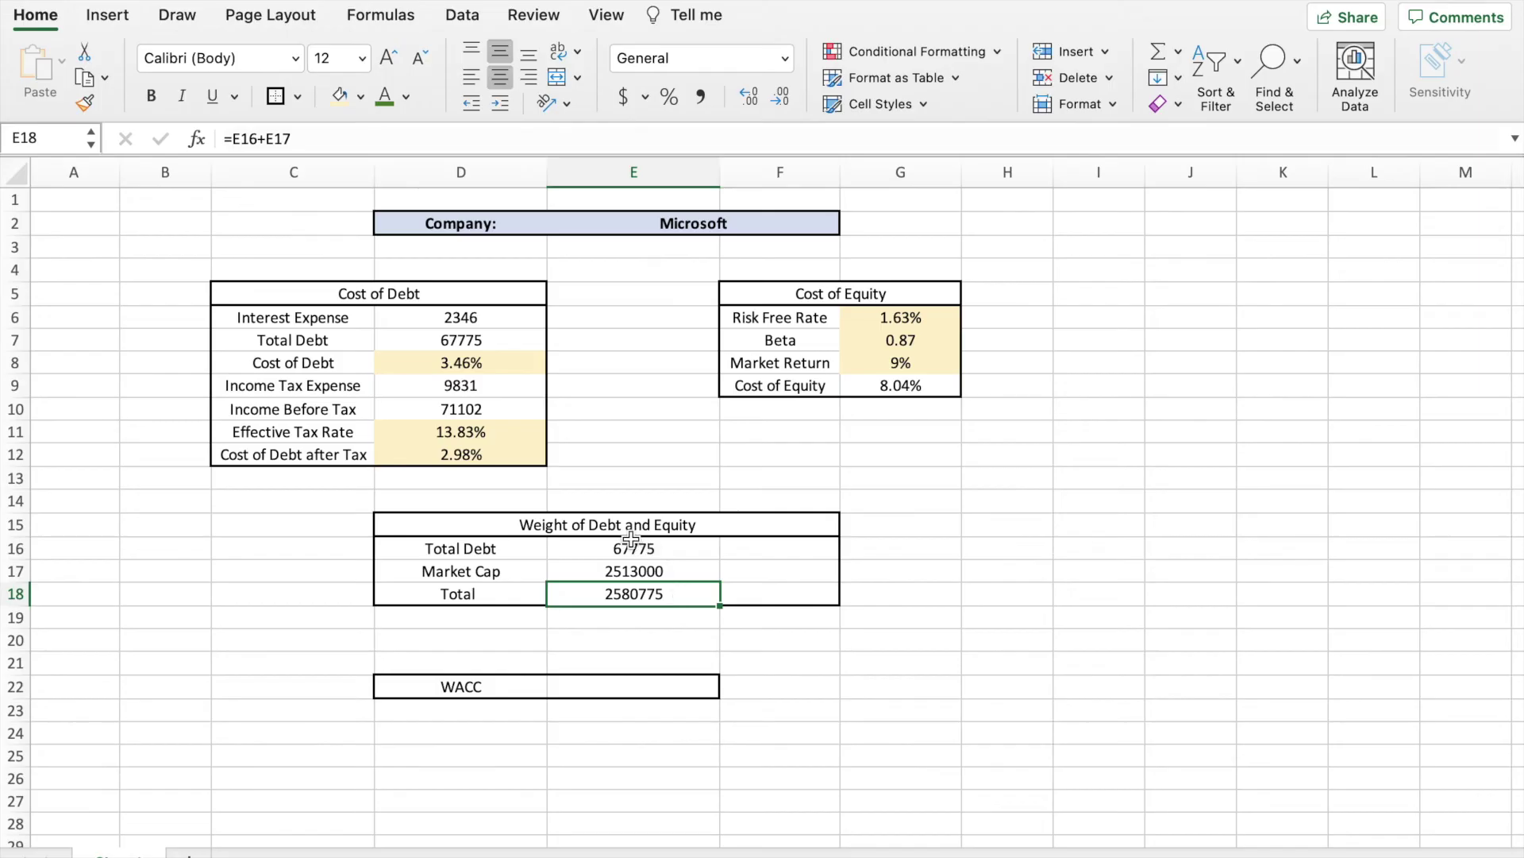
- Calculate the weight of debt in F16 with =E16/E18 and format it as a percentage with two decimals
{"action": "left_click", "coordinate": [752, 550]}
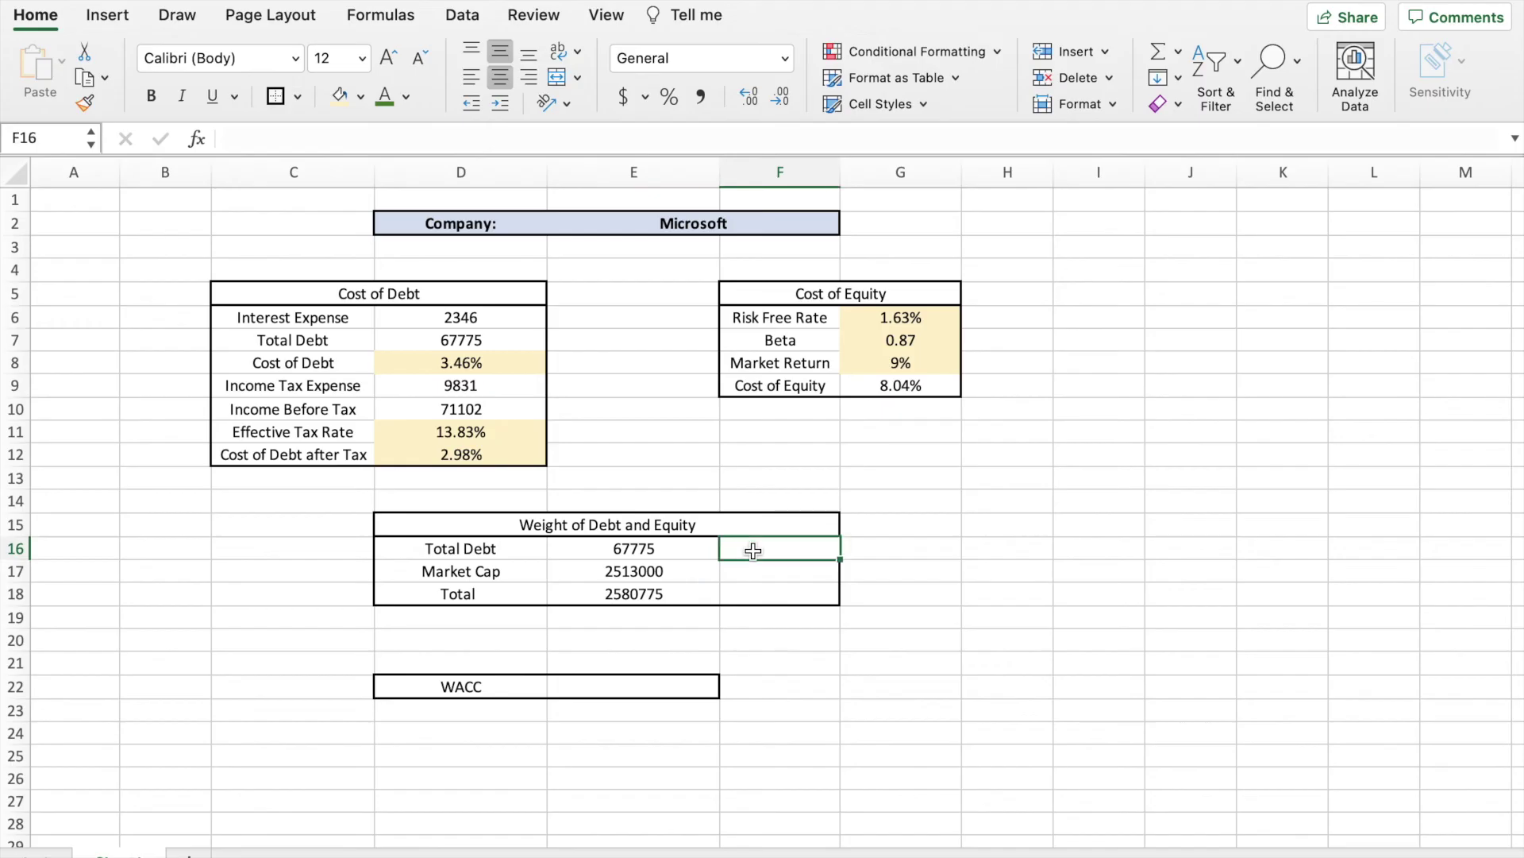
{"action": "type", "text": "="}
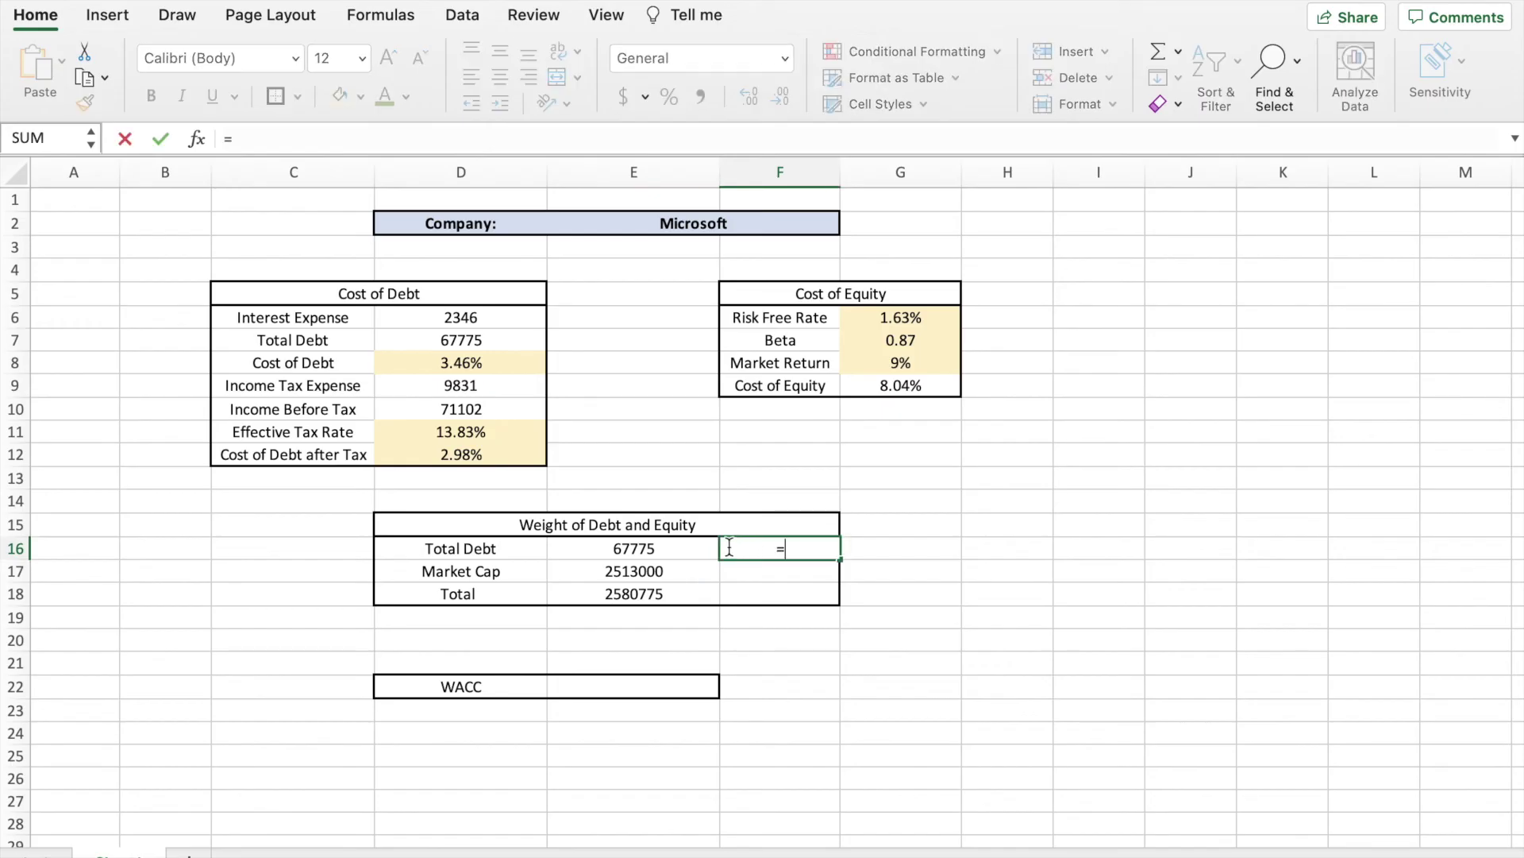
{"action": "left_click", "coordinate": [696, 546]}
{"action": "type", "text": "/"}
{"action": "left_click", "coordinate": [663, 595]}
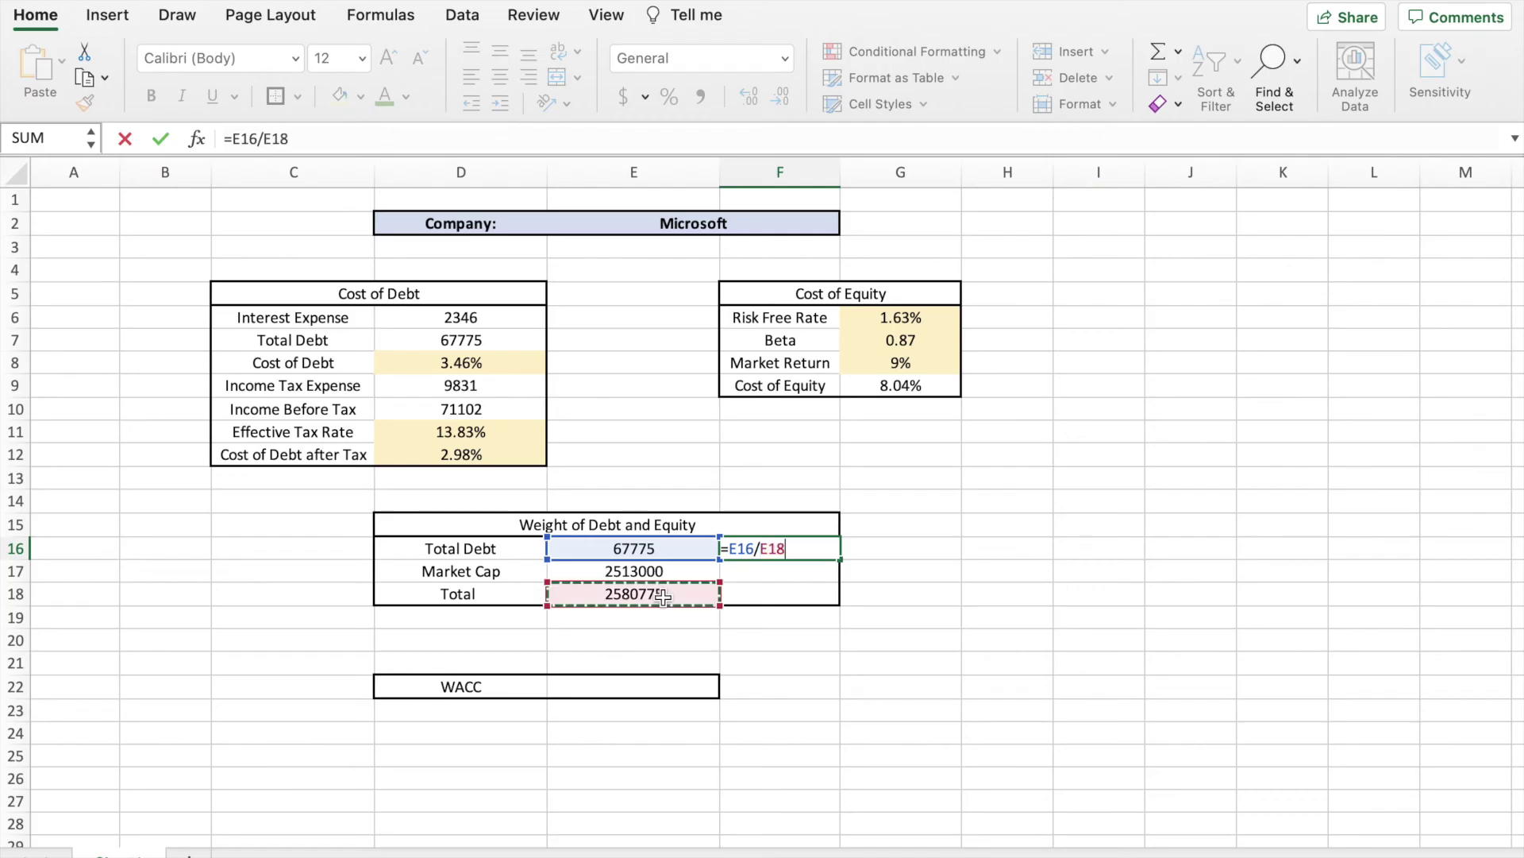
{"action": "key", "text": "Return"}
{"action": "left_click", "coordinate": [786, 544]}
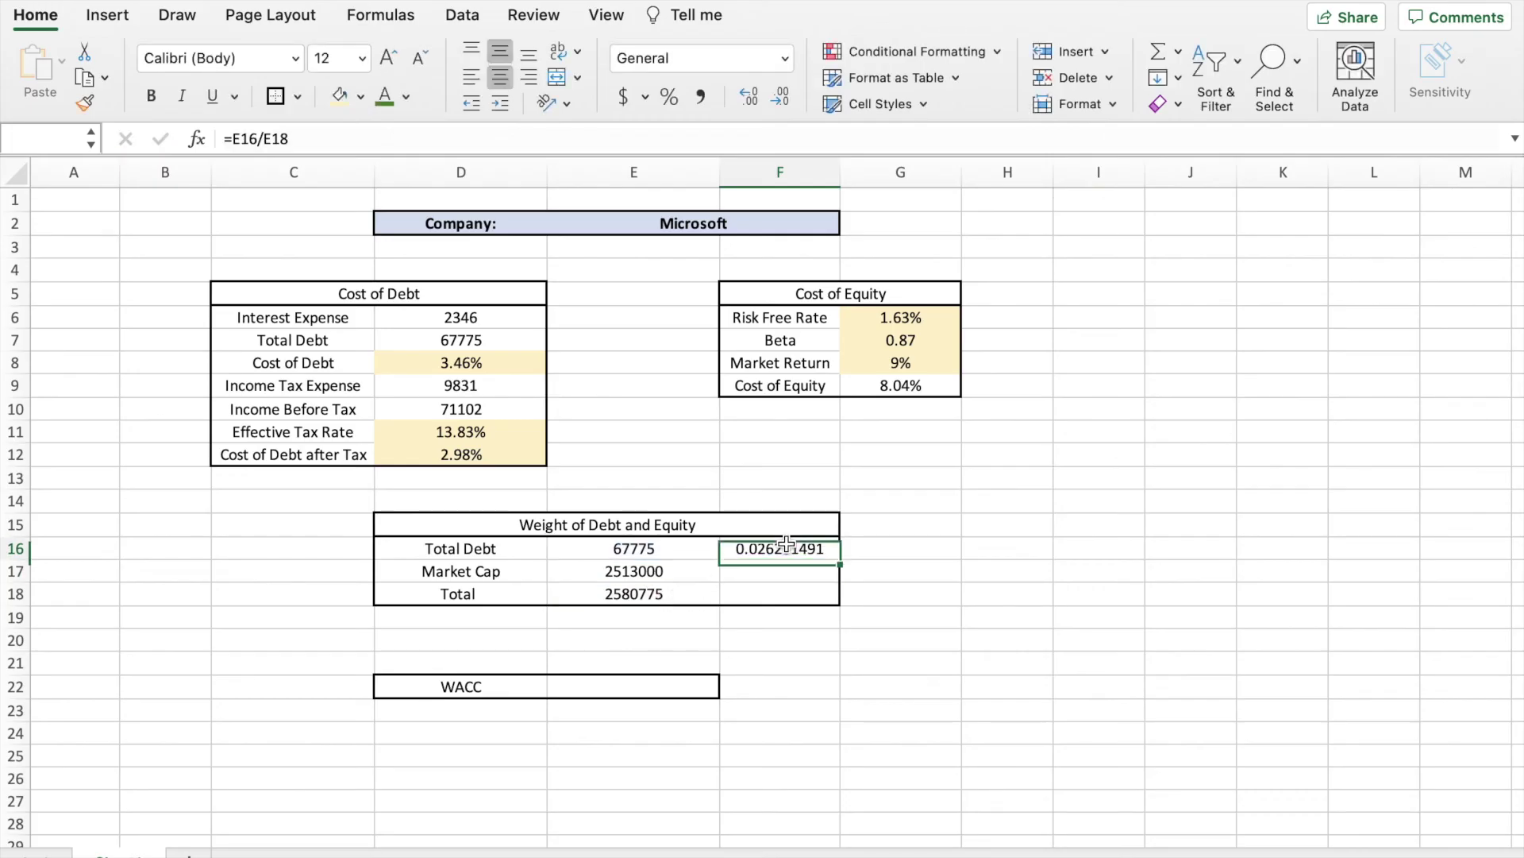
{"action": "left_click", "coordinate": [667, 97]}
{"action": "left_click", "coordinate": [757, 102]}
{"action": "left_click", "coordinate": [758, 102]}
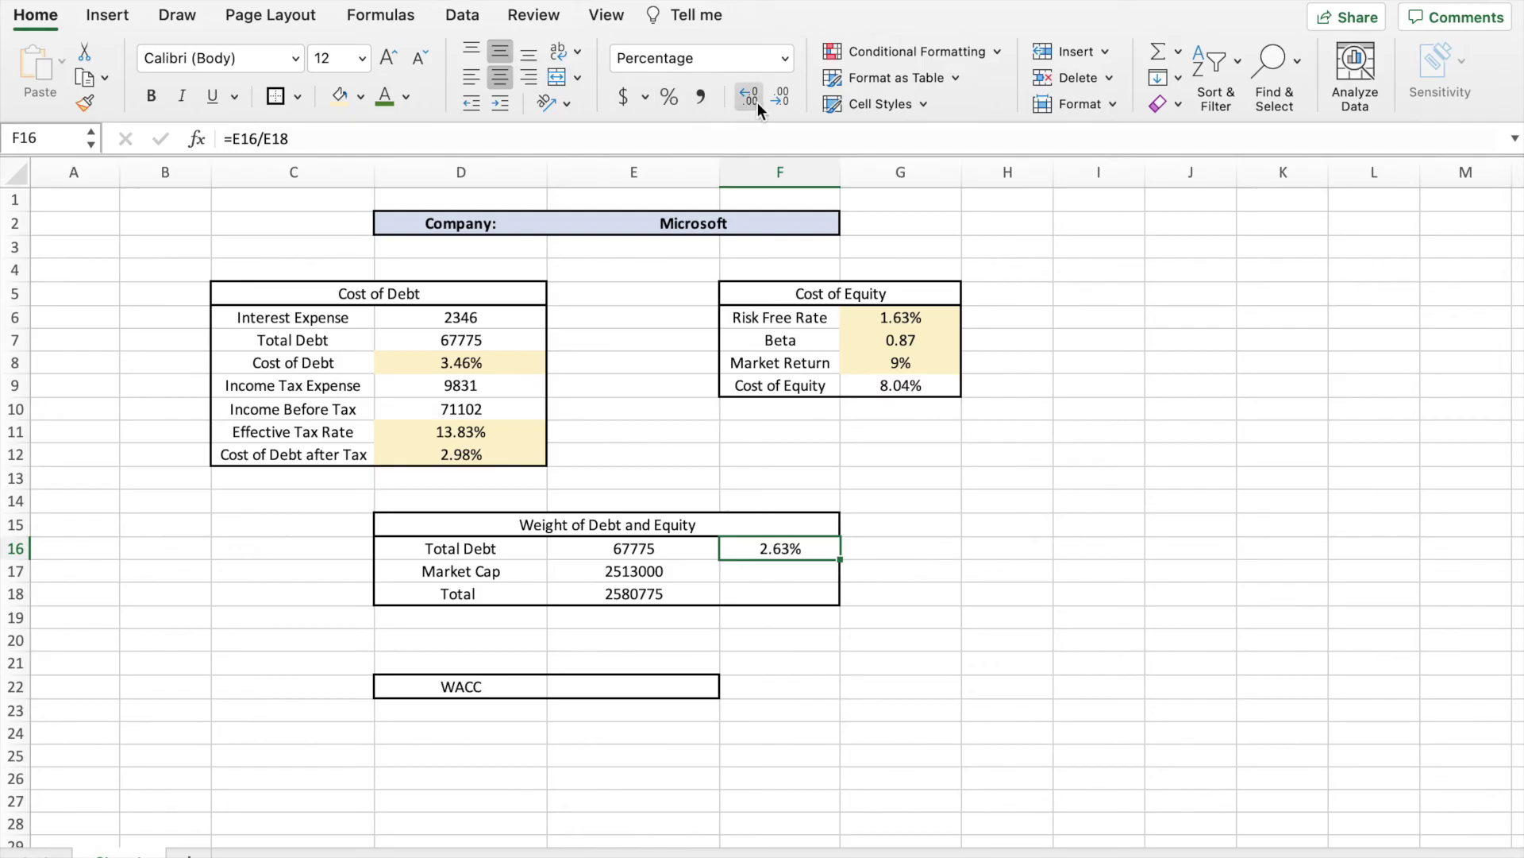
- Calculate the weight of equity in F17 with =E17/E18 and format it as a percentage with two decimals
{"action": "left_click", "coordinate": [746, 572]}
{"action": "type", "text": "="}
{"action": "left_click", "coordinate": [679, 573]}
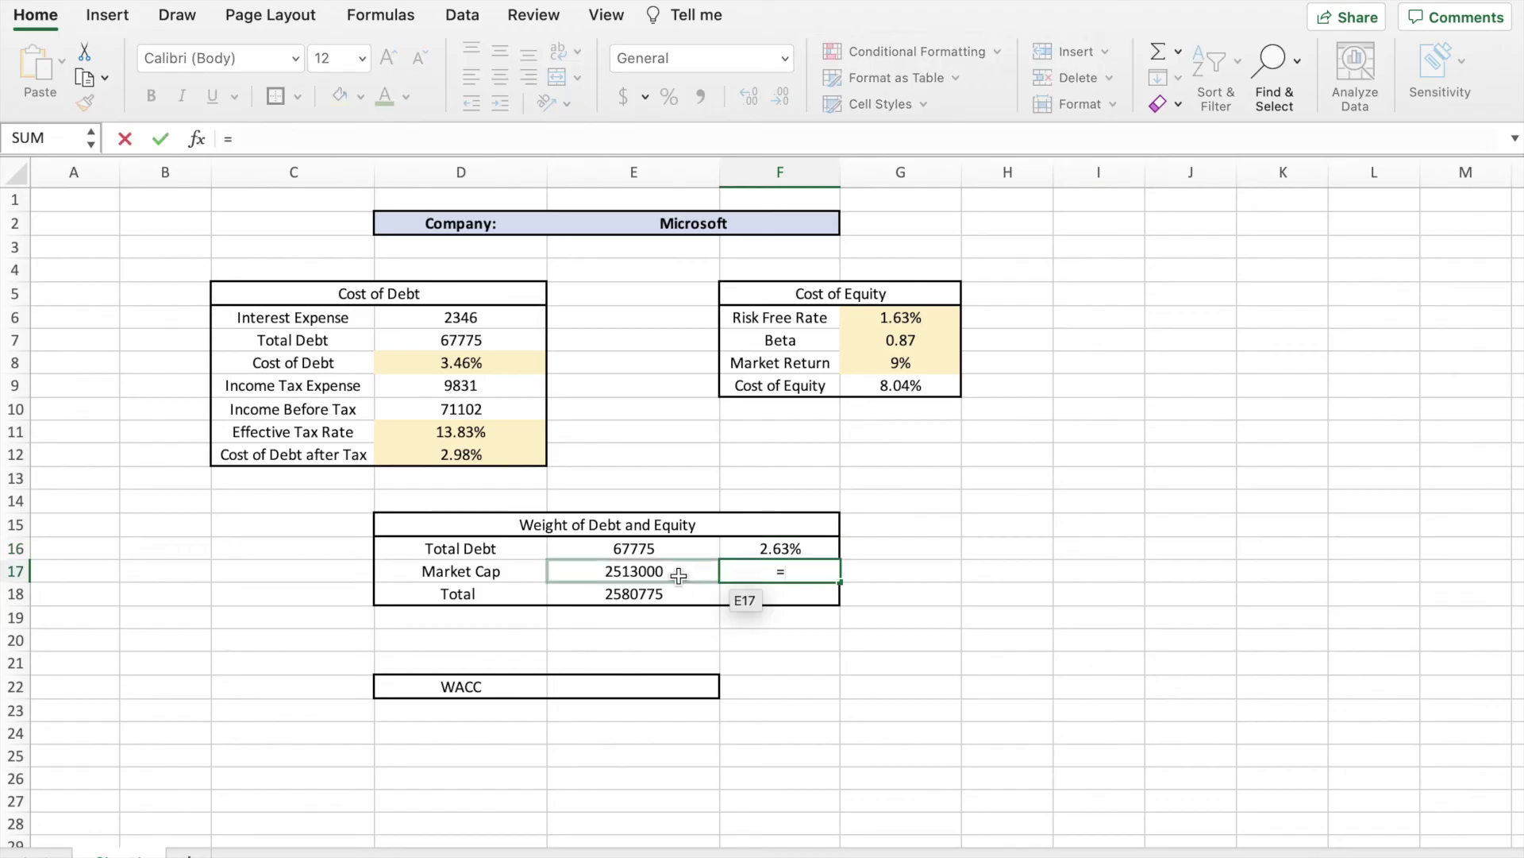
{"action": "type", "text": "/"}
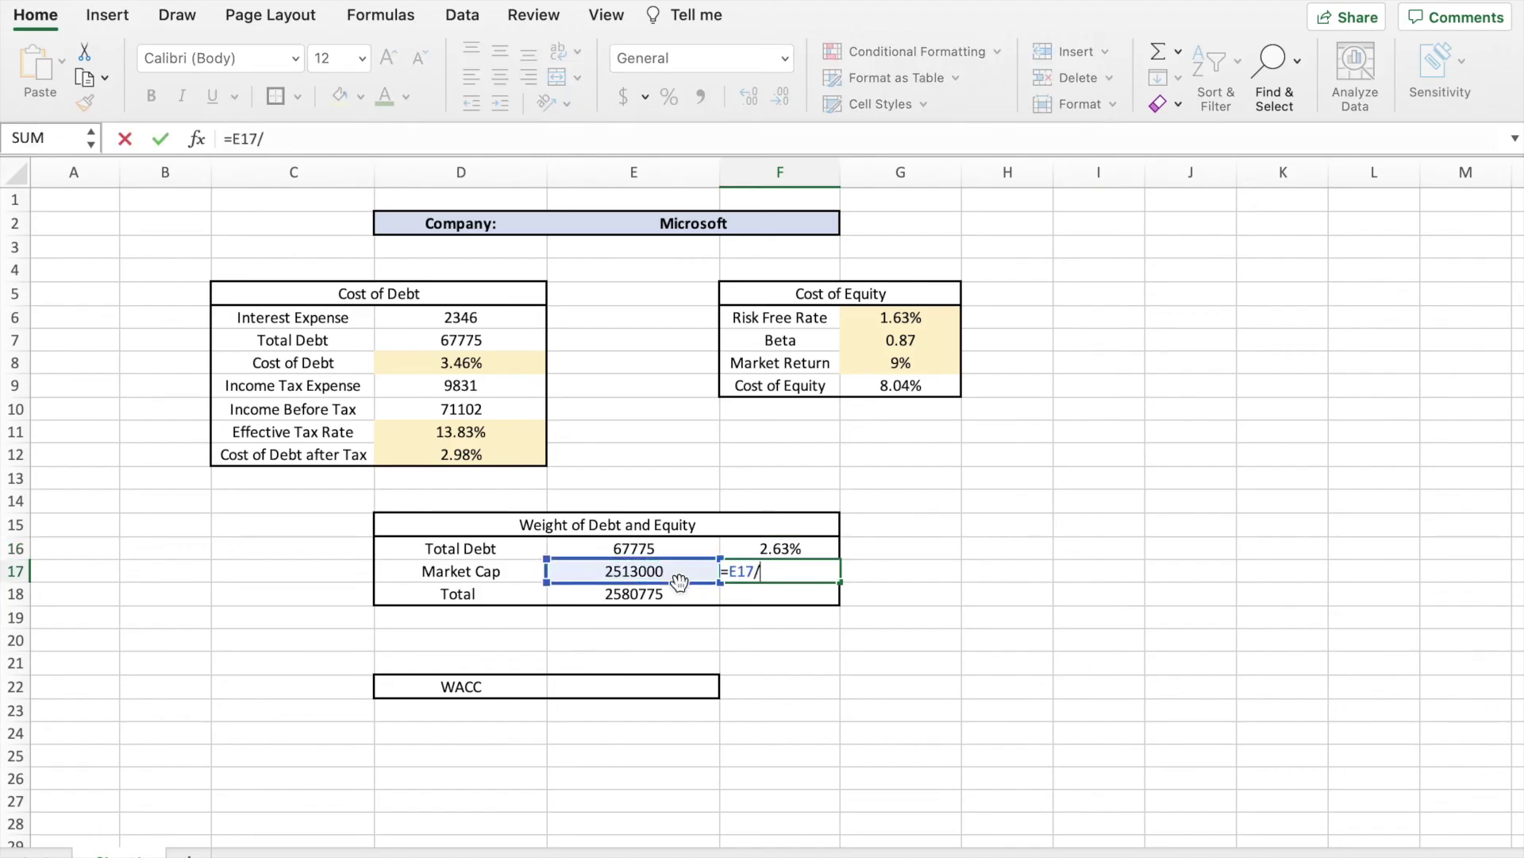
{"action": "left_click", "coordinate": [681, 594]}
{"action": "key", "text": "Return"}
{"action": "left_click", "coordinate": [774, 571]}
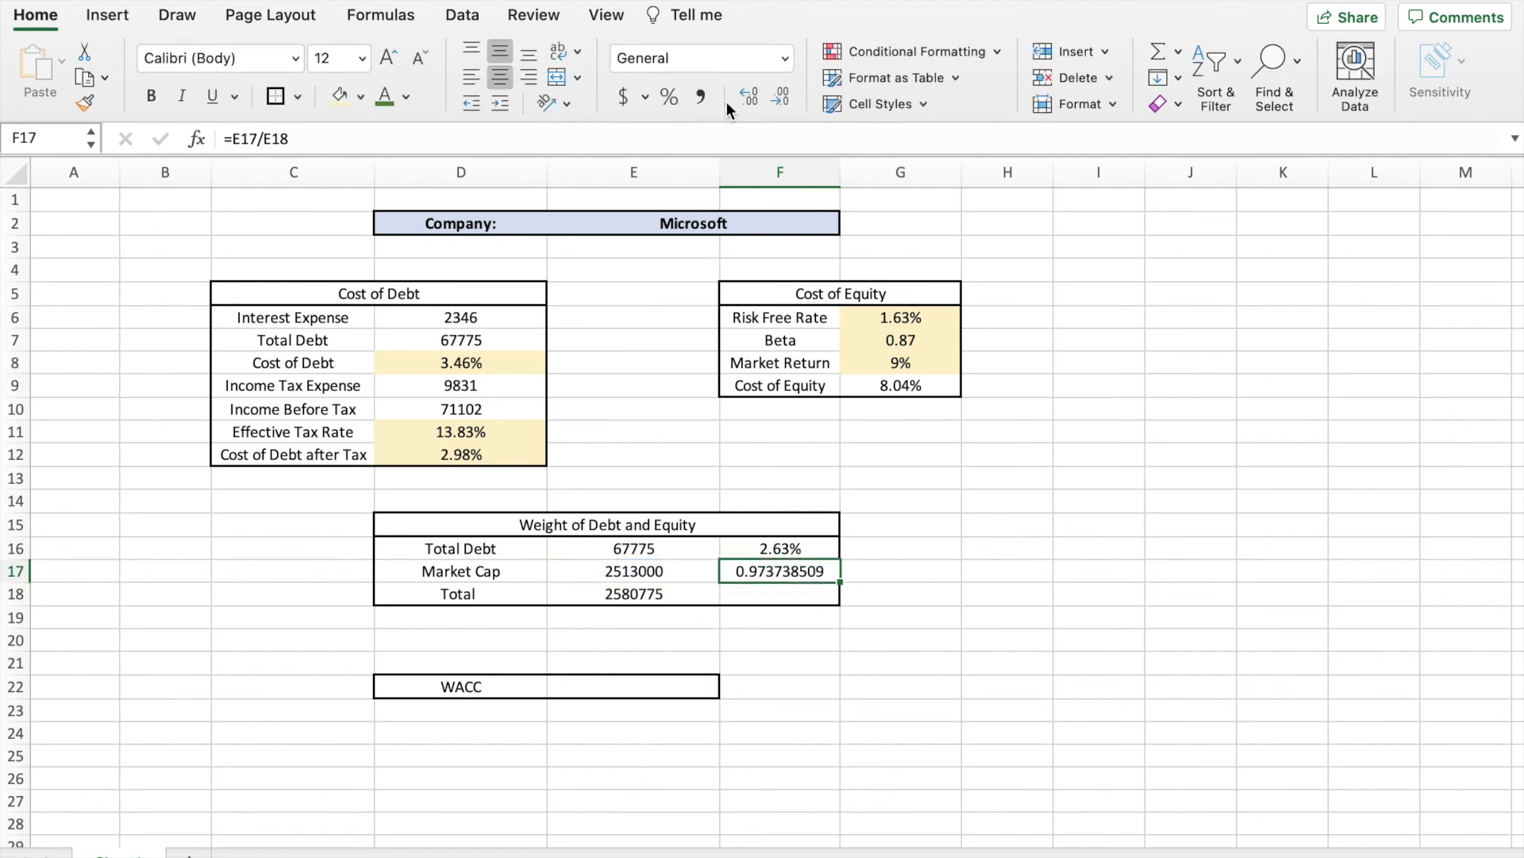
{"action": "left_click", "coordinate": [670, 97]}
{"action": "left_click", "coordinate": [746, 97]}
{"action": "left_click", "coordinate": [746, 97]}
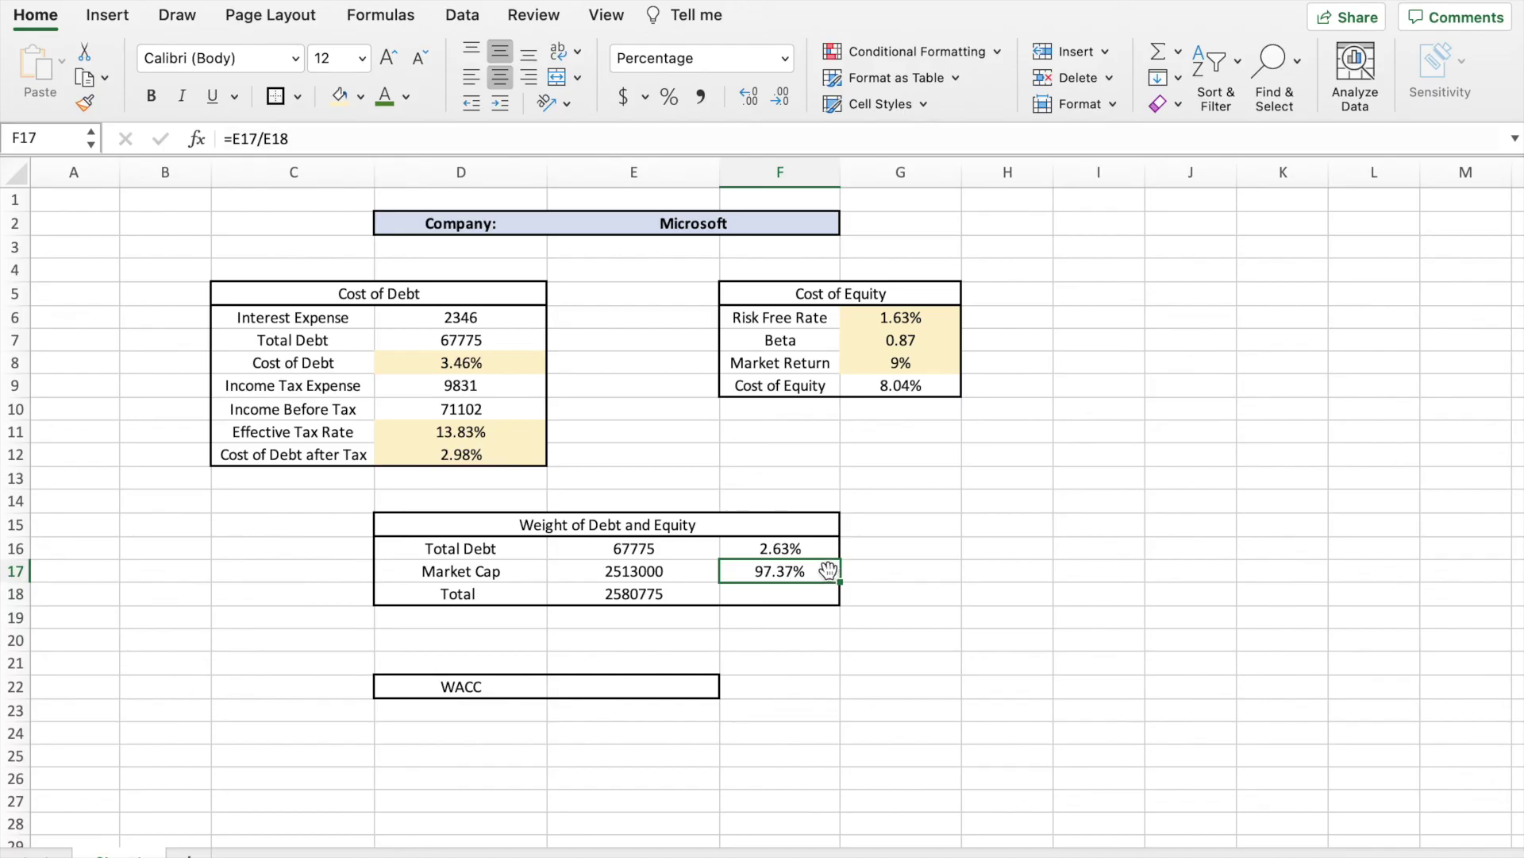
- Calculate the WACC in E22 from the costs and weights of debt and equity with the formula =(D8*F16)+(G9*F17)
{"action": "left_click_drag", "start_coordinate": [467, 684], "coordinate": [616, 684]}
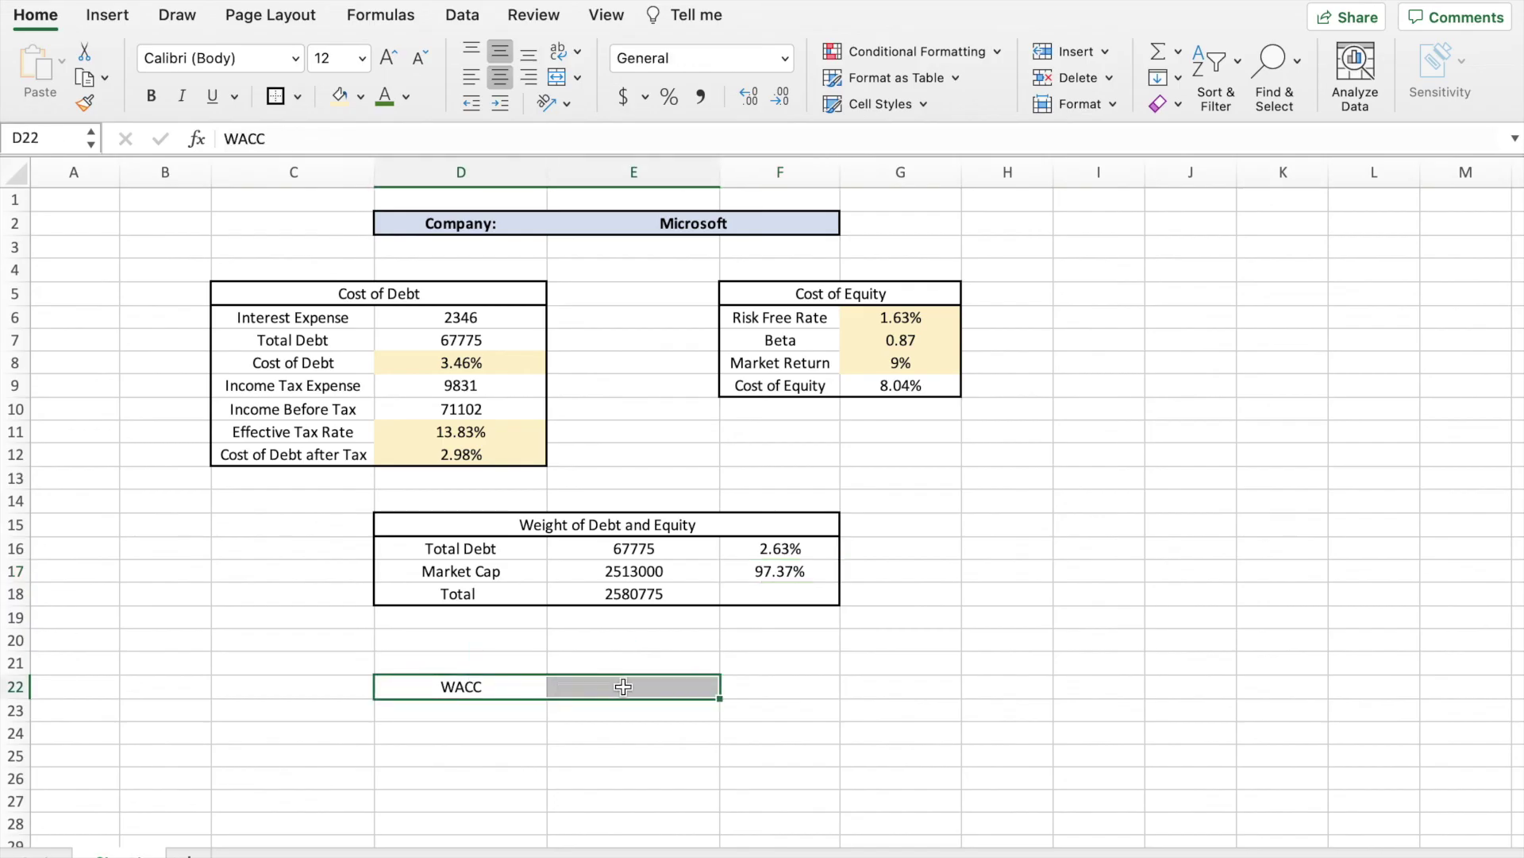
{"action": "left_click", "coordinate": [622, 683]}
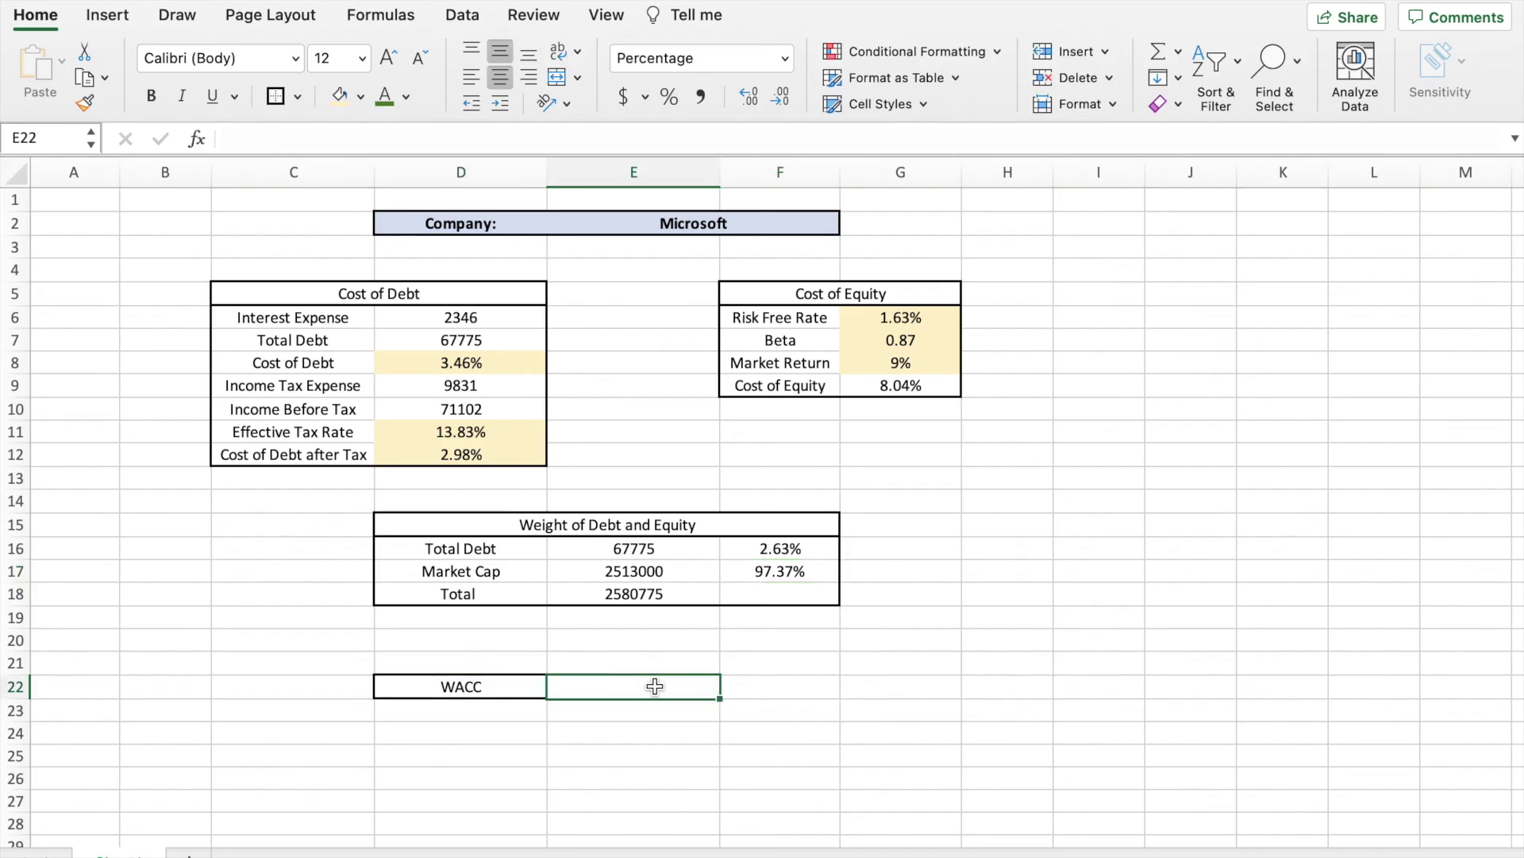
{"action": "type", "text": "="}
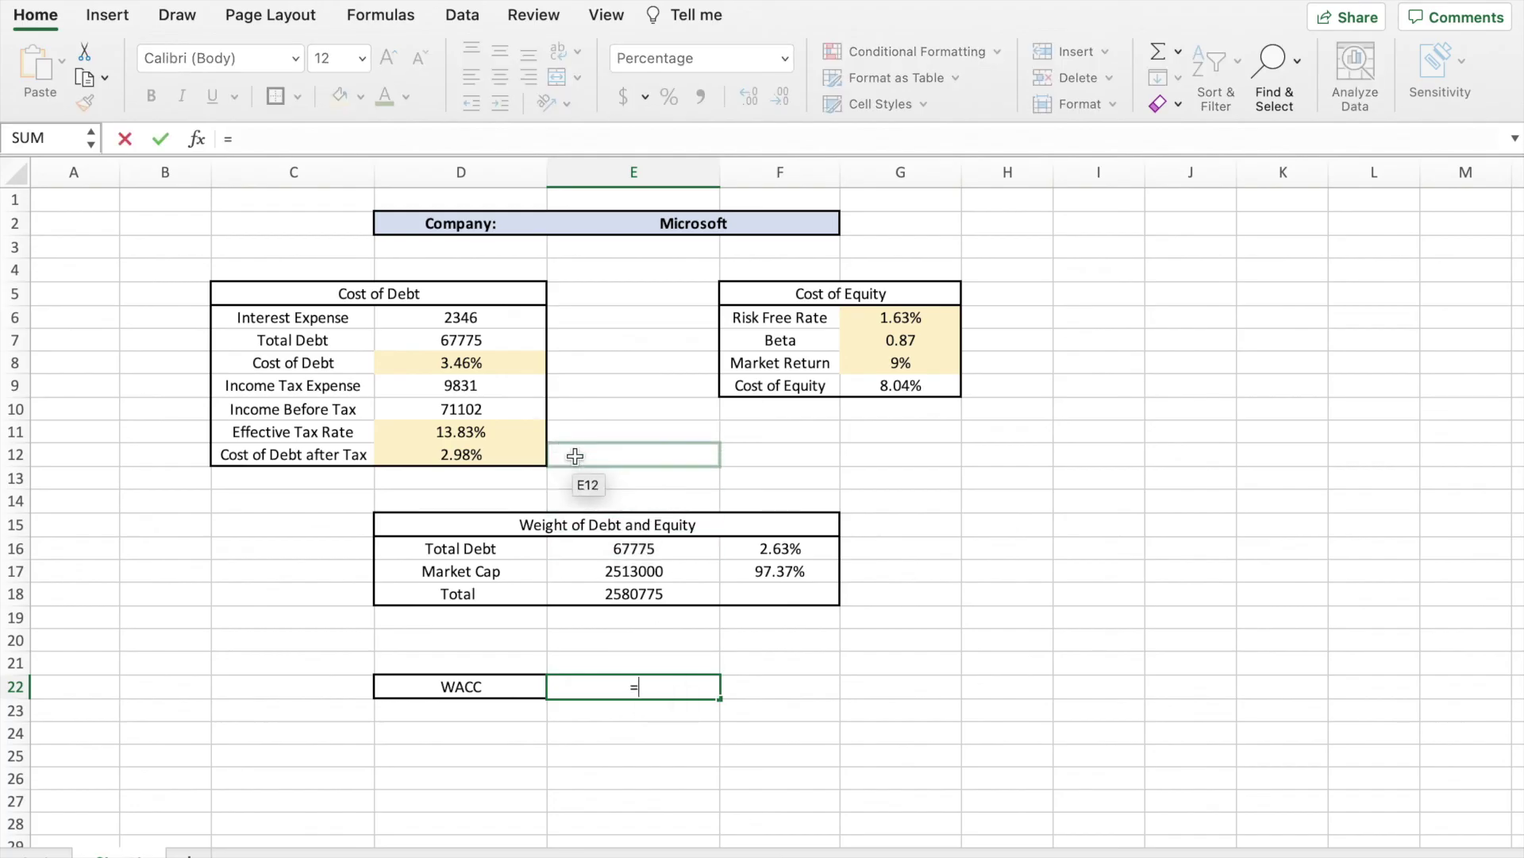
{"action": "type", "text": "("}
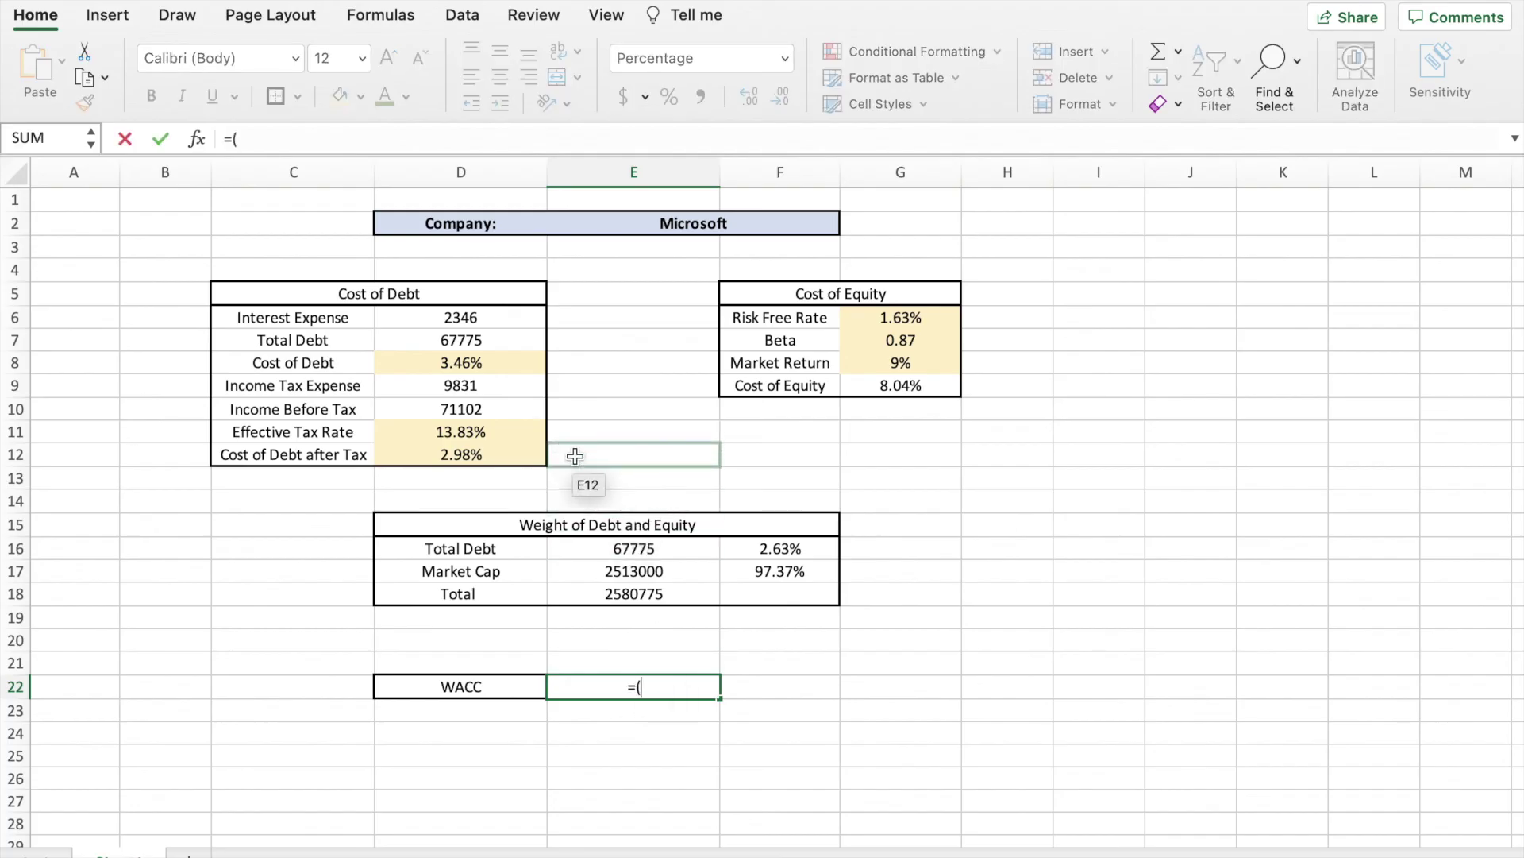
{"action": "left_click", "coordinate": [523, 367]}
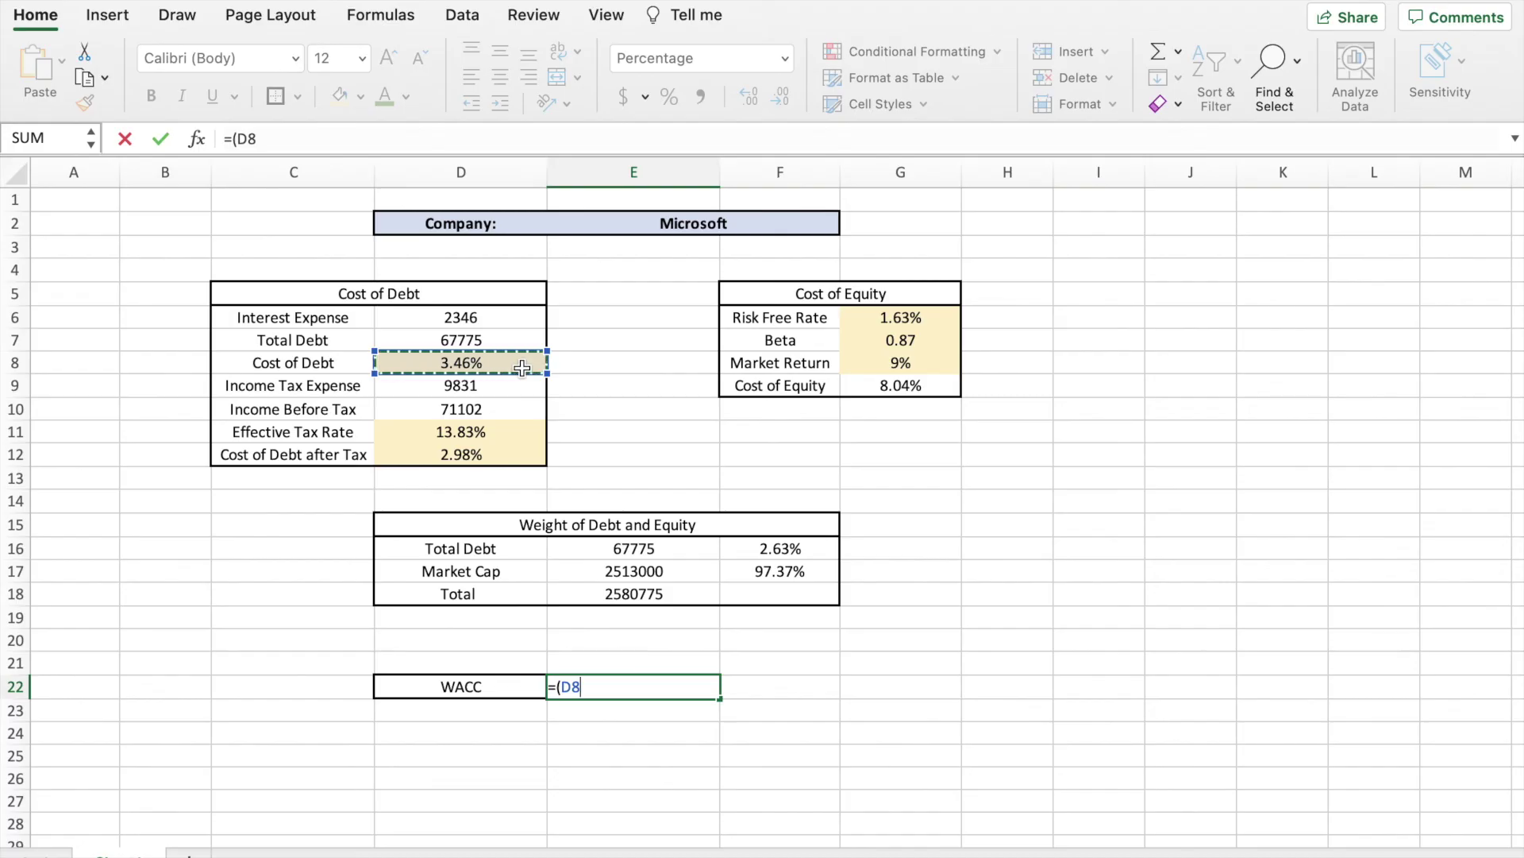
{"action": "type", "text": "*"}
{"action": "left_click", "coordinate": [801, 549]}
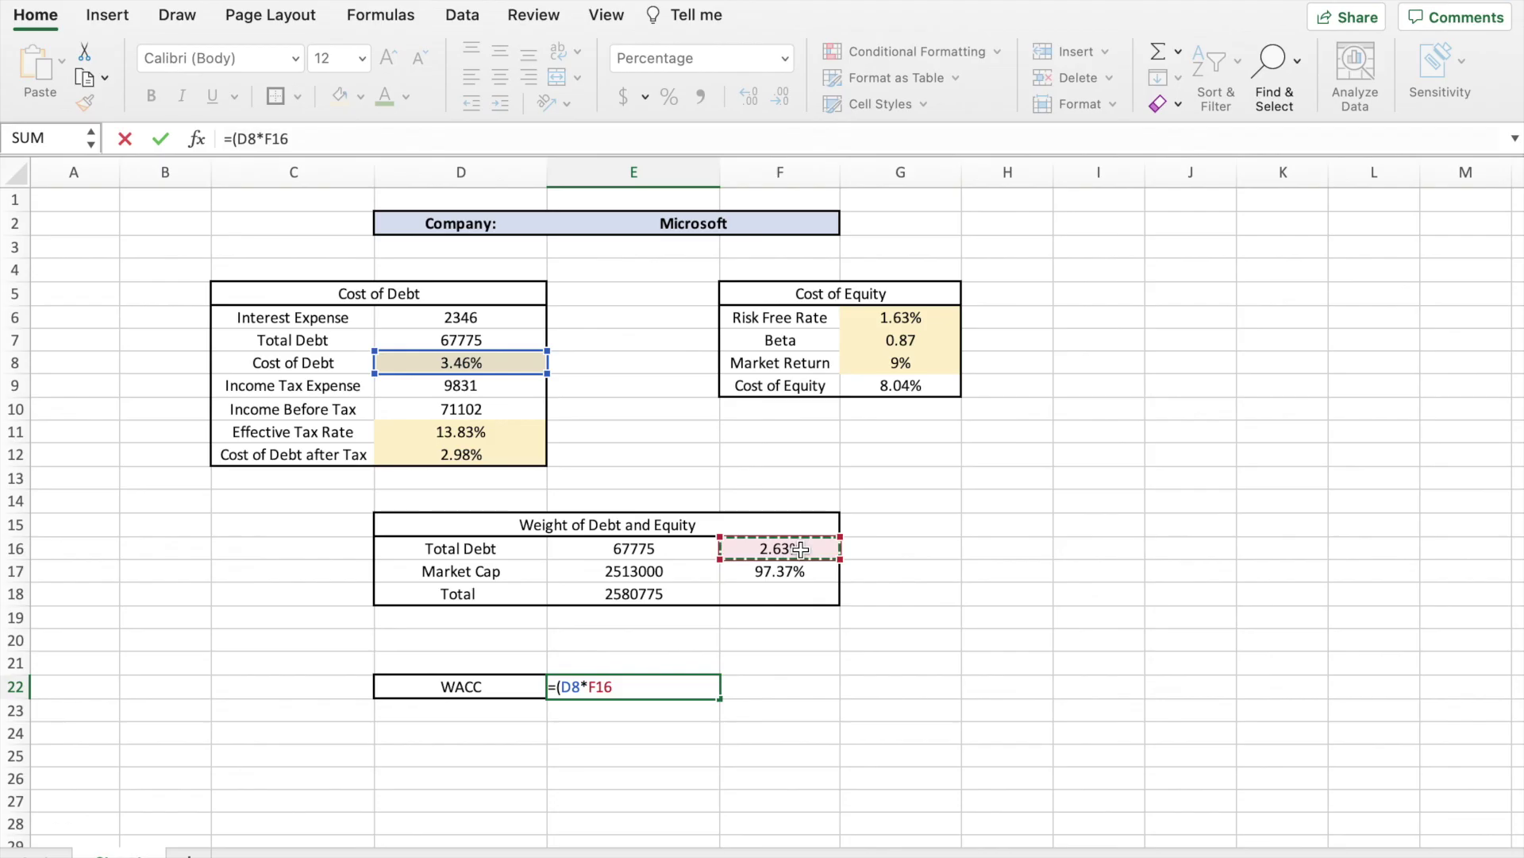
{"action": "type", "text": ")+("}
{"action": "left_click", "coordinate": [920, 386]}
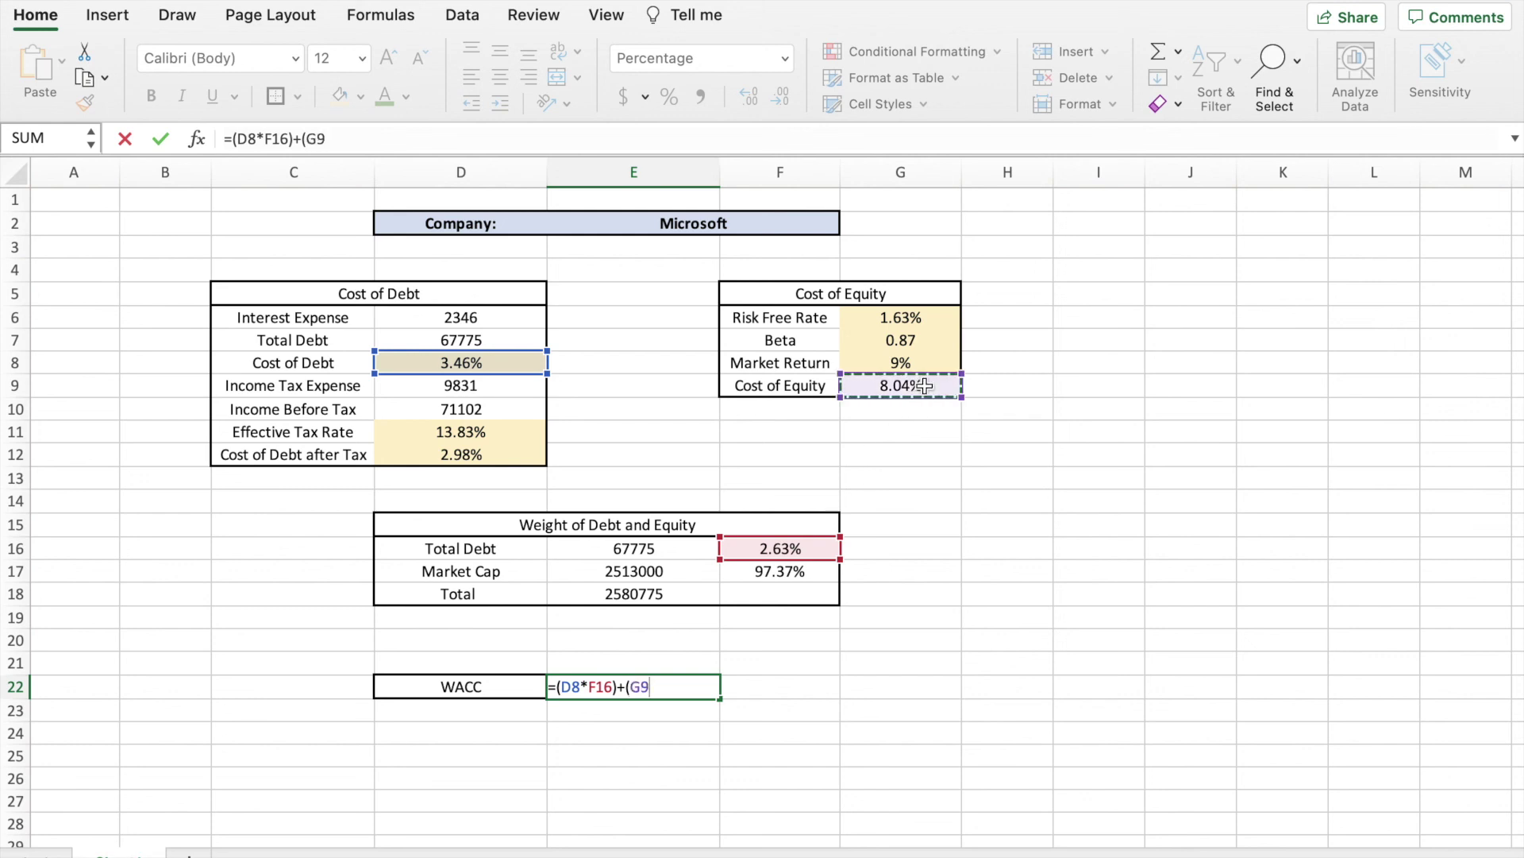
{"action": "type", "text": "*"}
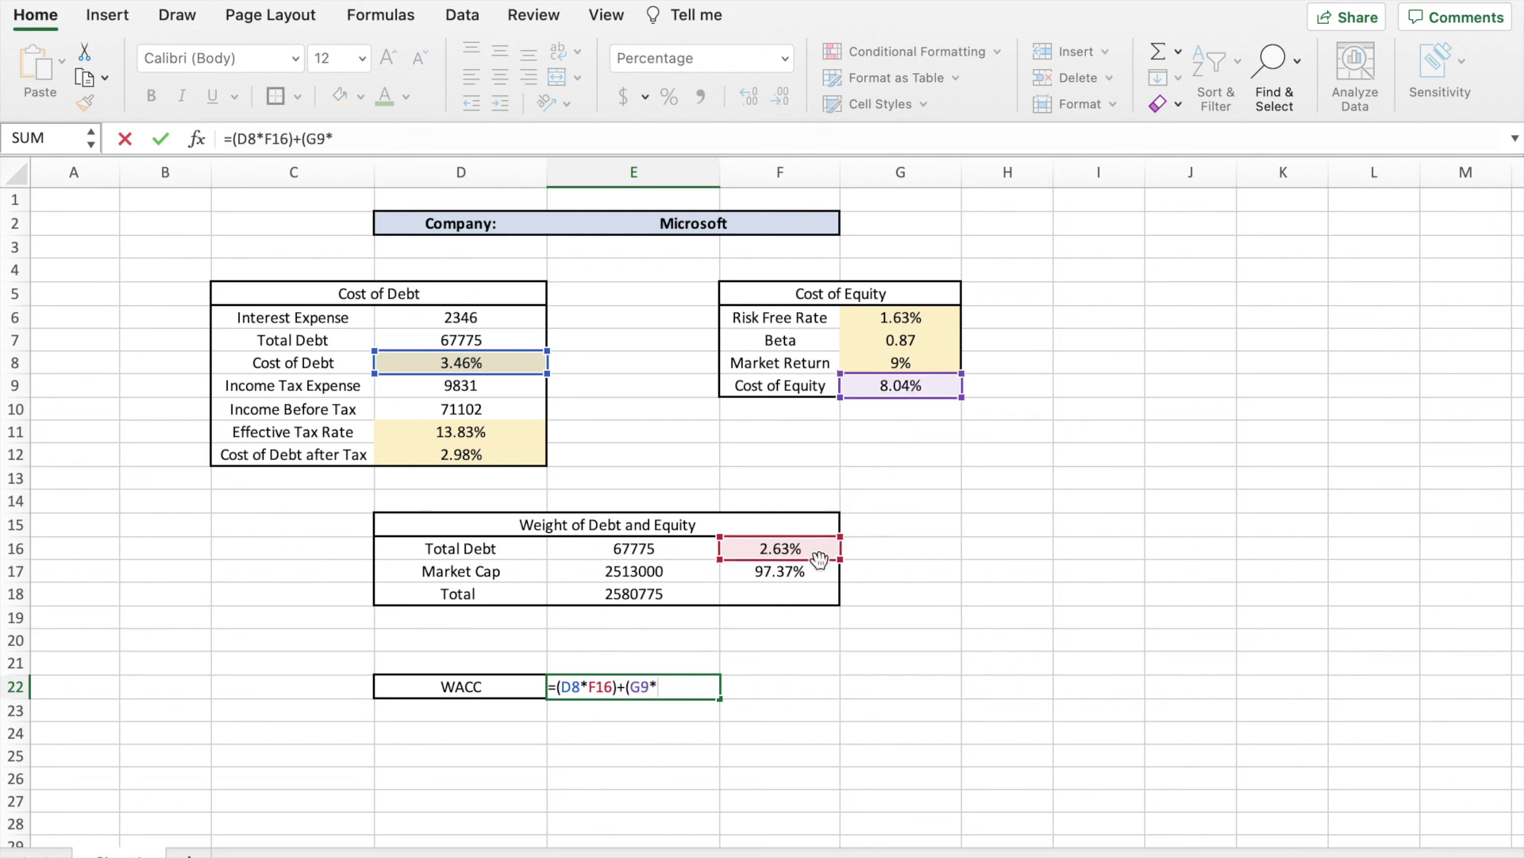
{"action": "left_click", "coordinate": [801, 573]}
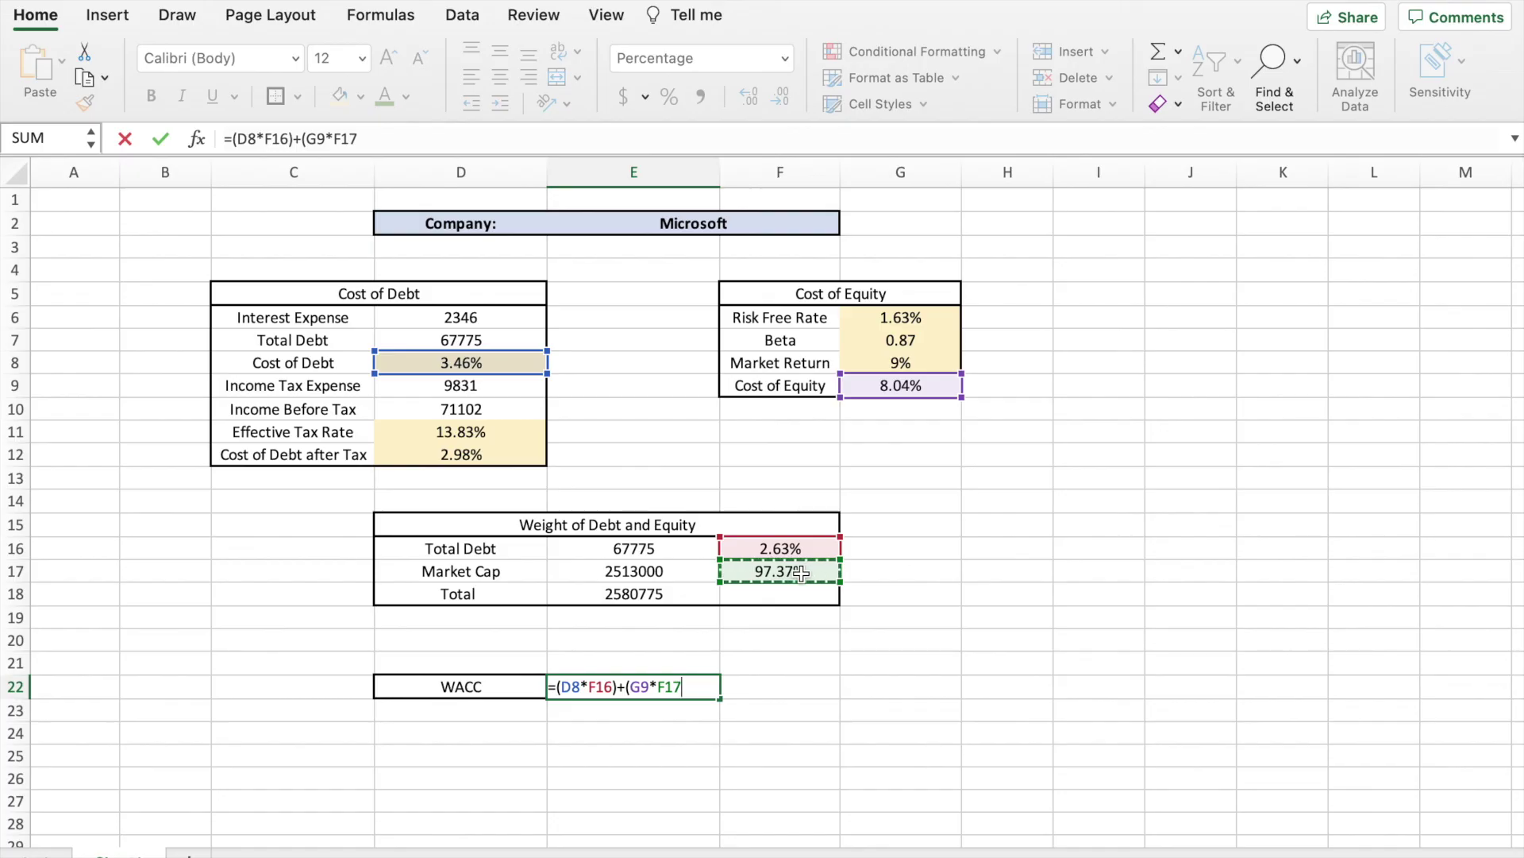
{"action": "type", "text": ")"}
{"action": "key", "text": "Return"}
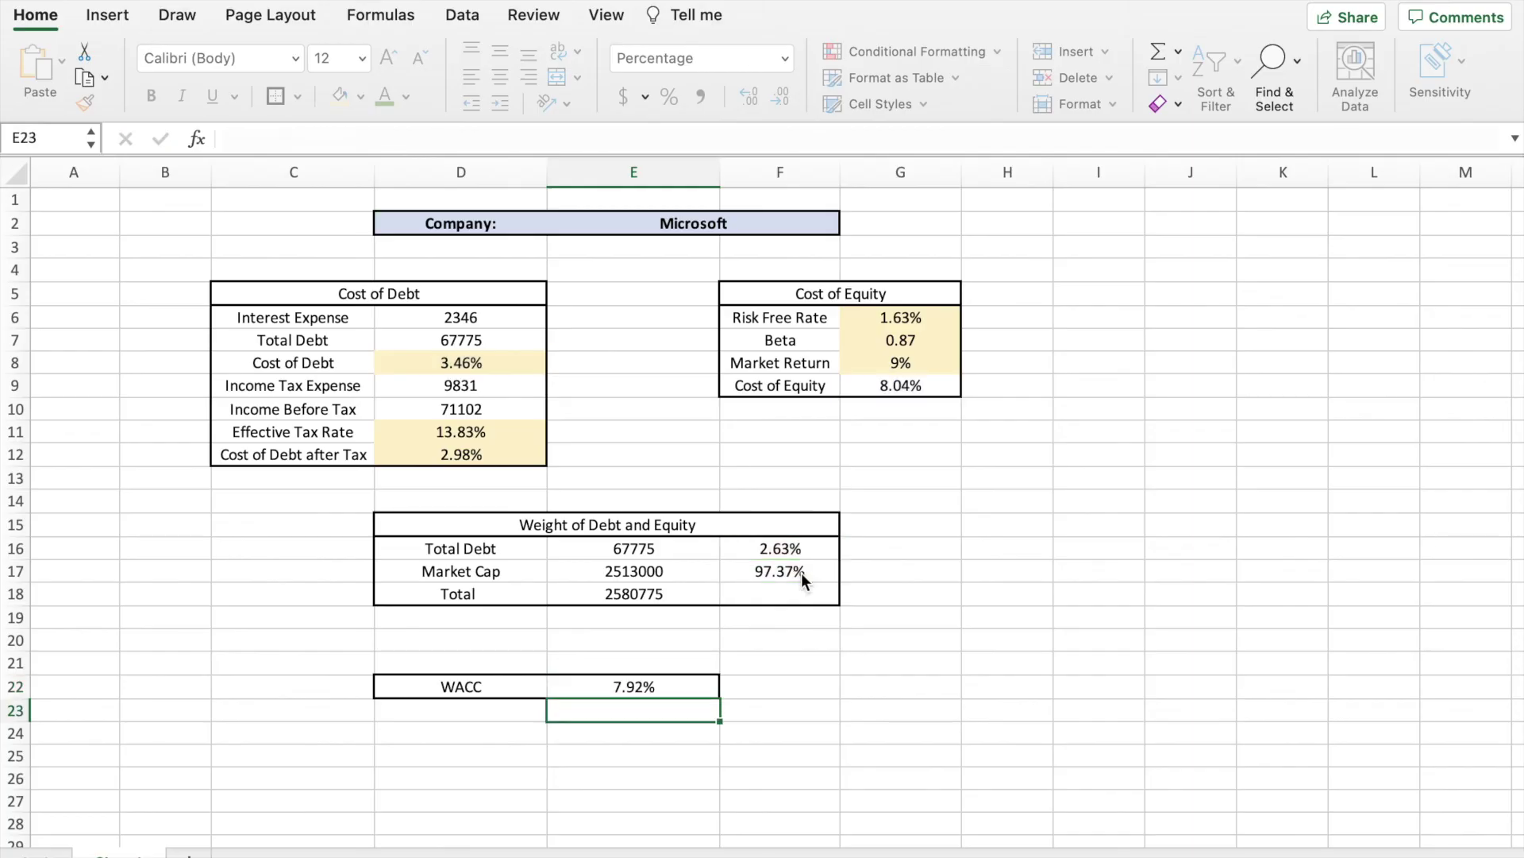
{"action": "left_click_drag", "start_coordinate": [514, 692], "coordinate": [619, 688]}
{"action": "left_click", "coordinate": [698, 688]}
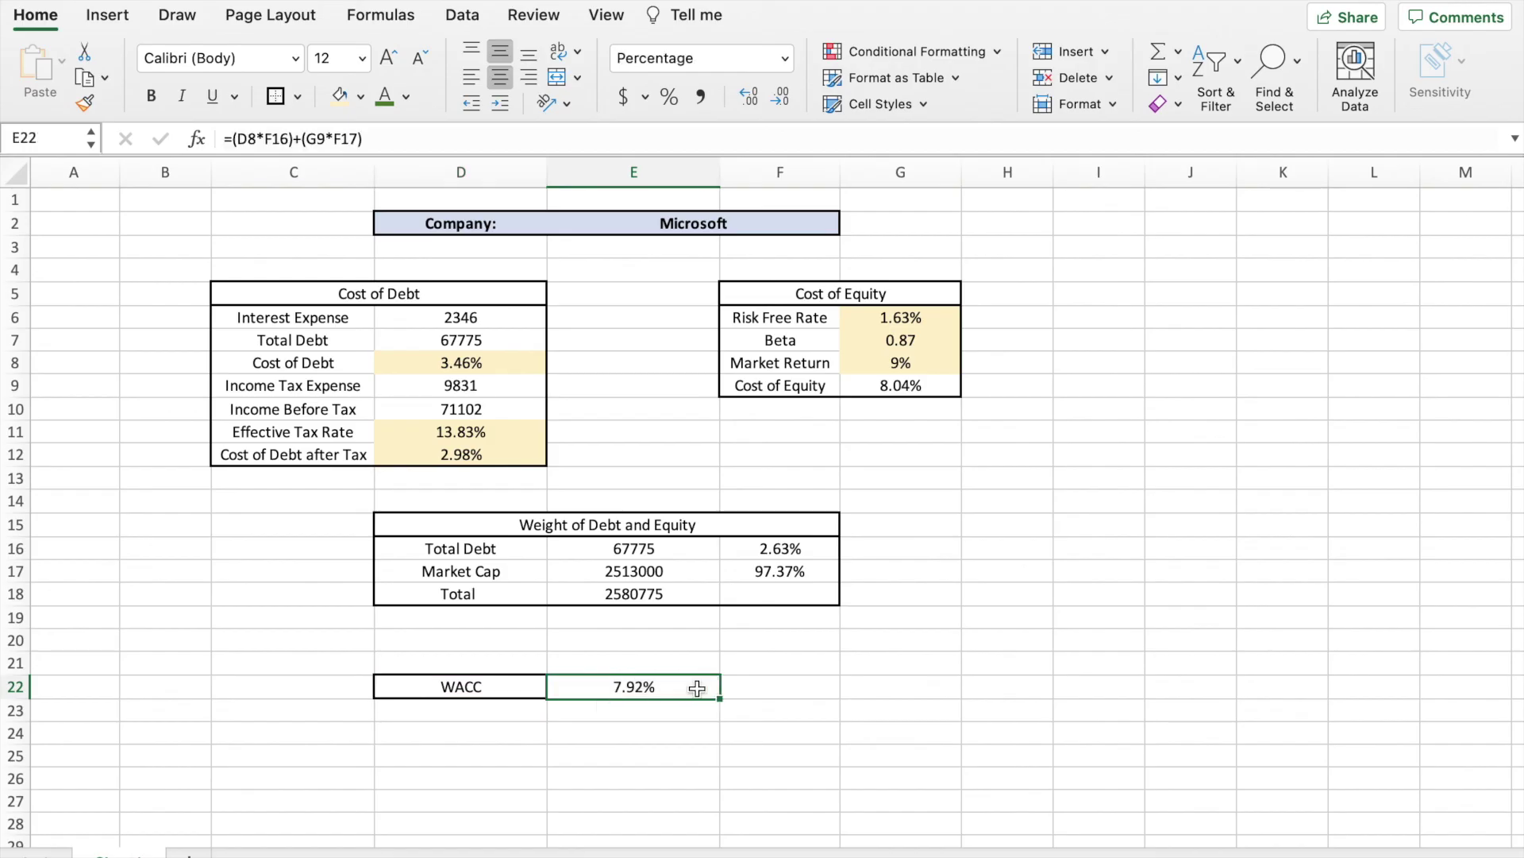